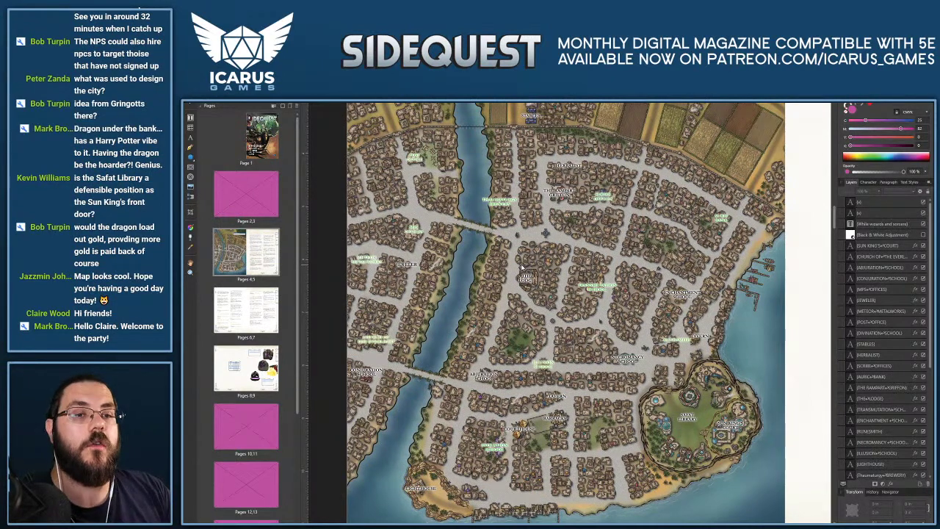
Start a body paragraph under The Lodge heading with the words "The lodge".
{"action": "scroll", "coordinate": [544, 264], "scroll_direction": "down", "scroll_amount": 10}
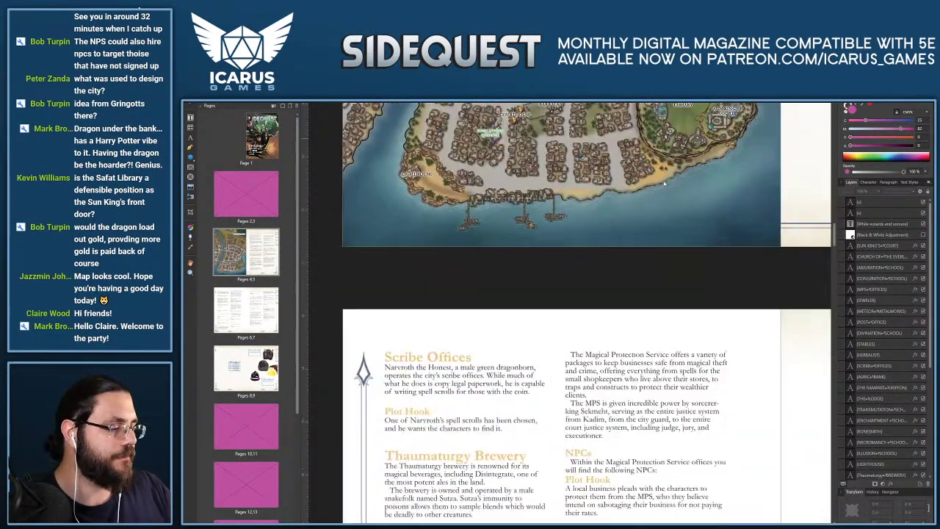
{"action": "scroll", "coordinate": [564, 259], "scroll_direction": "up", "scroll_amount": 2, "text": "ctrl"}
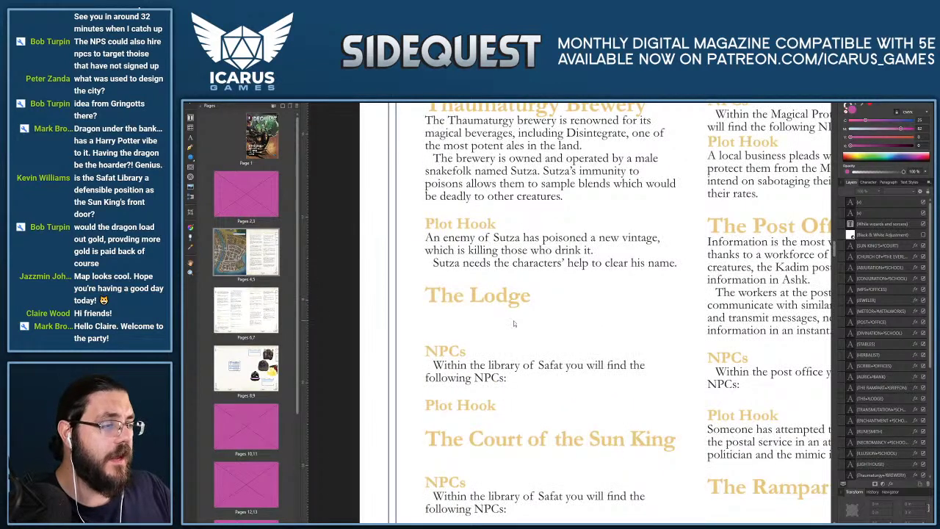
{"action": "left_click", "coordinate": [492, 317]}
{"action": "left_click", "coordinate": [578, 300]}
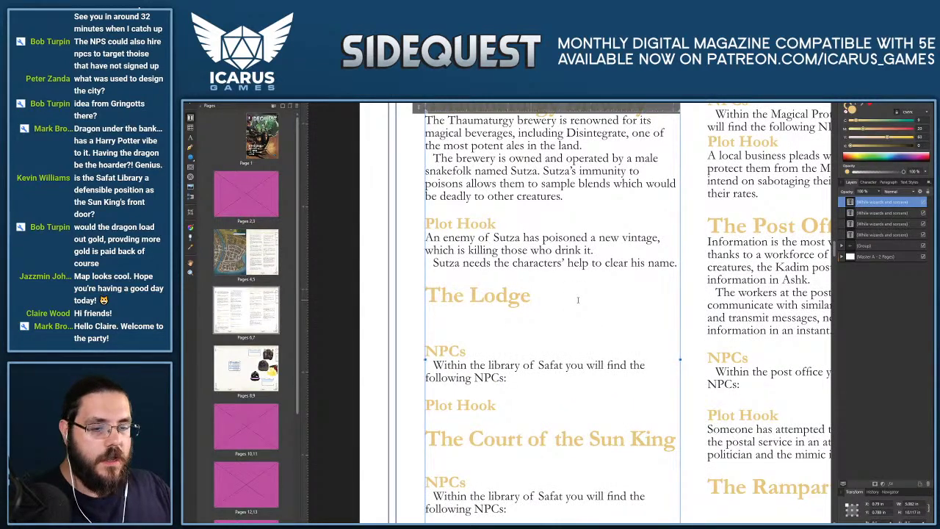
{"action": "key", "text": "Return"}
{"action": "type", "text": "The lodghe"}
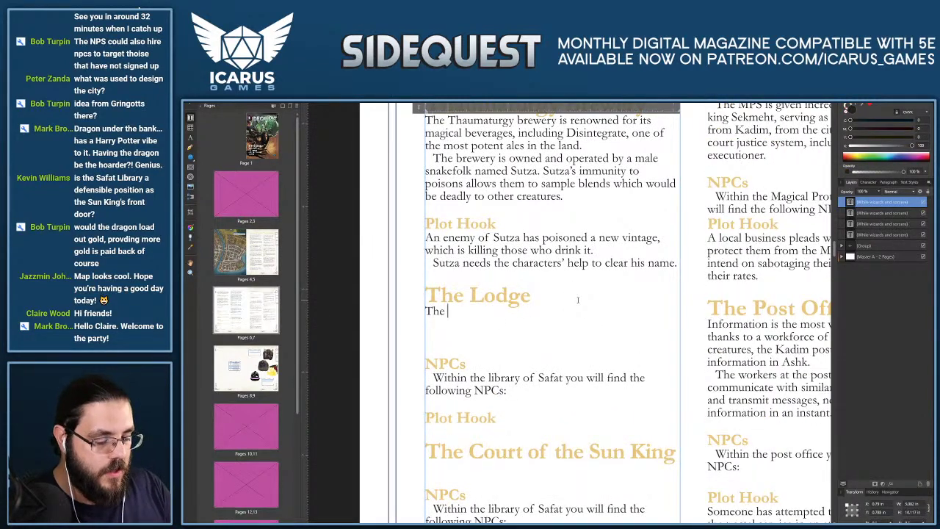
{"action": "key", "text": "BackSpace"}
{"action": "key", "text": "BackSpace"}
{"action": "key", "text": "BackSpace"}
{"action": "type", "text": "e"}
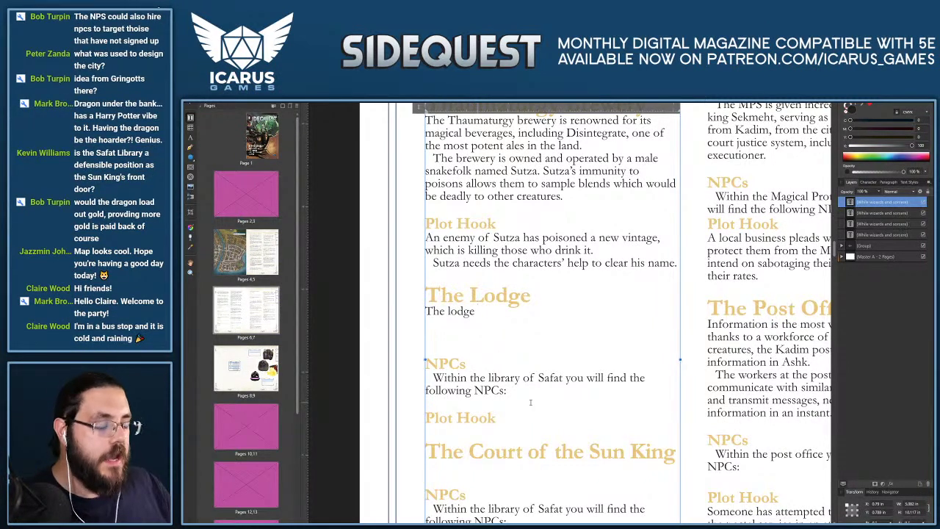
Continue the Lodge sentence with "is run by a group of artificers", correcting the spelling of artificers.
{"action": "type", "text": "is "}
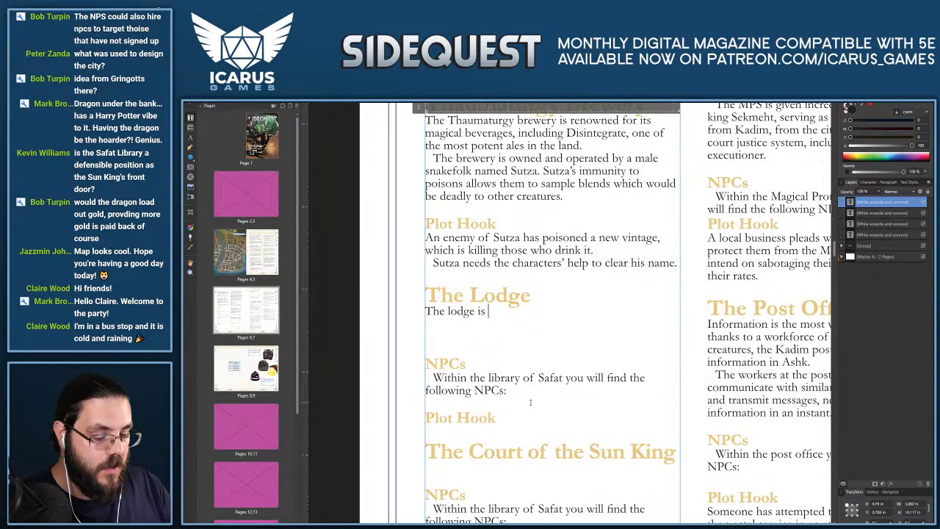
{"action": "type", "text": "run by a grou"}
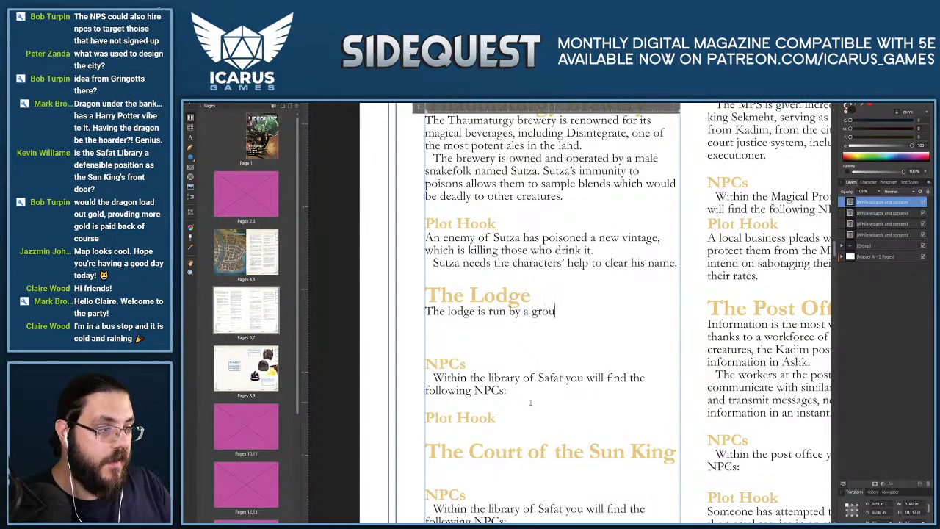
{"action": "type", "text": "p of Ar"}
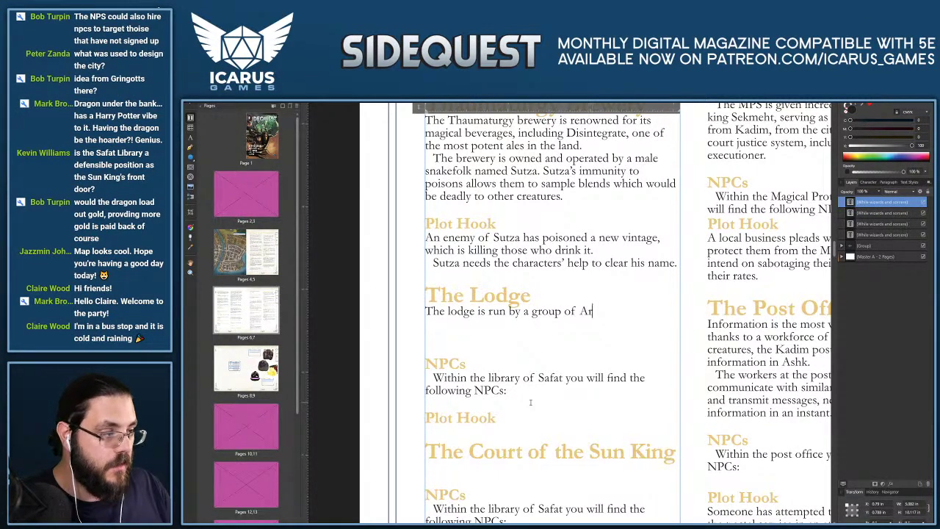
{"action": "key", "text": "BackSpace"}
{"action": "key", "text": "BackSpace"}
{"action": "type", "text": "artiicers"}
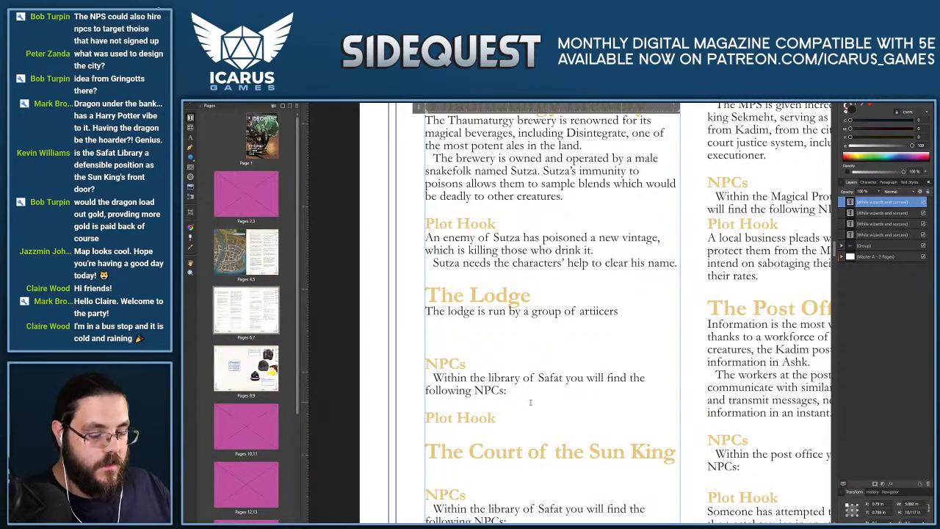
{"action": "left_click", "coordinate": [600, 311]}
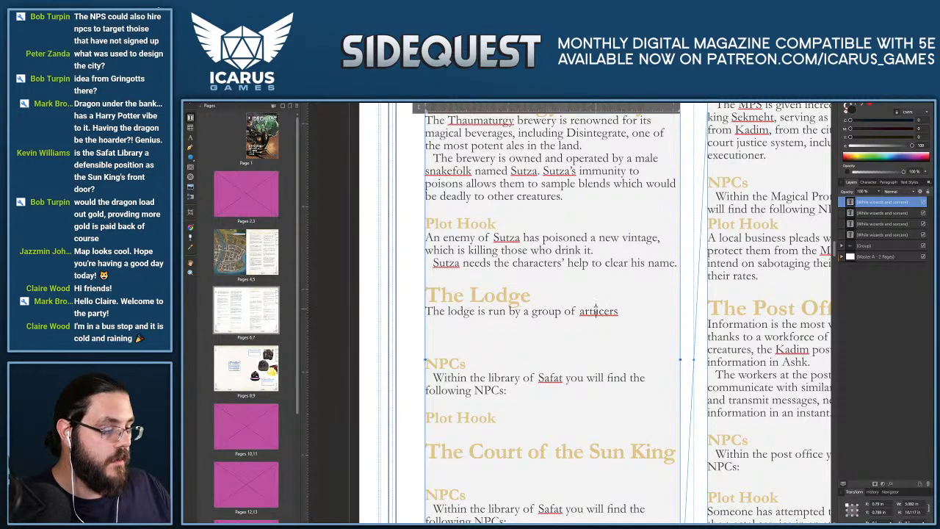
{"action": "type", "text": "fi"}
{"action": "left_click", "coordinate": [627, 311]}
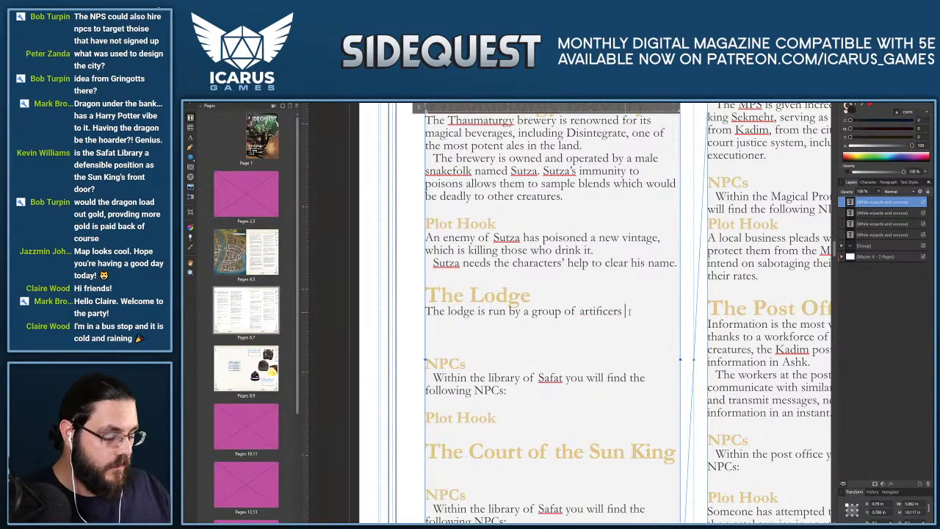
Extend the Lodge sentence with "who make magic items for".
{"action": "type", "text": "who b"}
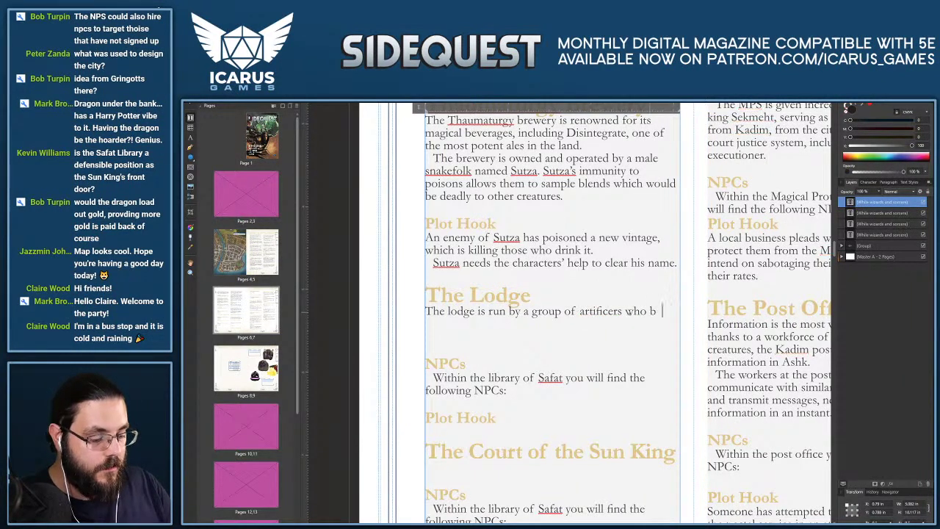
{"action": "type", "text": "uild"}
{"action": "key", "text": "BackSpace"}
{"action": "key", "text": "BackSpace"}
{"action": "key", "text": "BackSpace"}
{"action": "key", "text": "BackSpace"}
{"action": "key", "text": "BackSpace"}
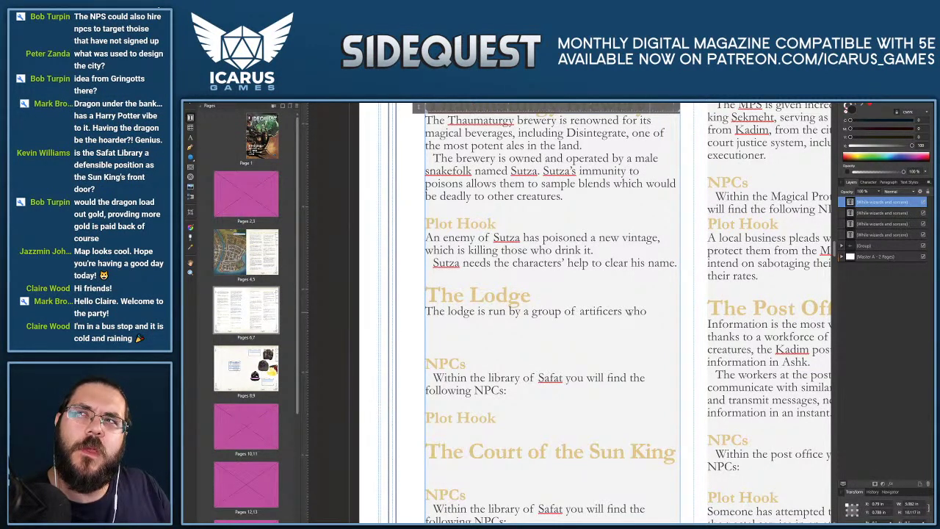
{"action": "type", "text": "make "}
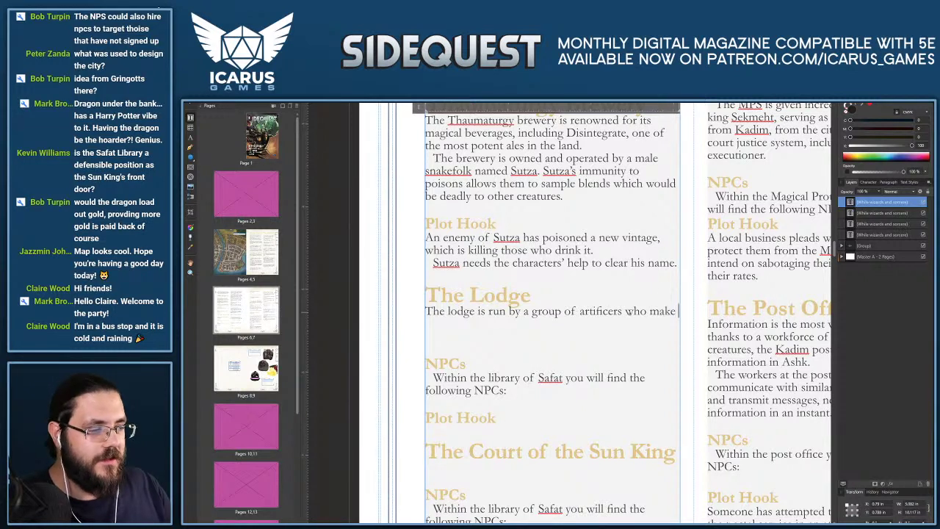
{"action": "type", "text": "mag"}
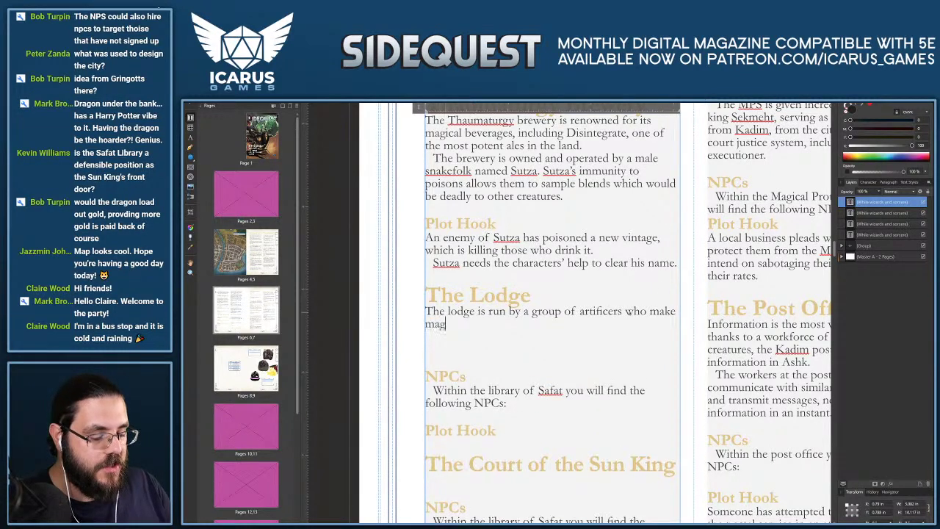
{"action": "type", "text": "ic items f"}
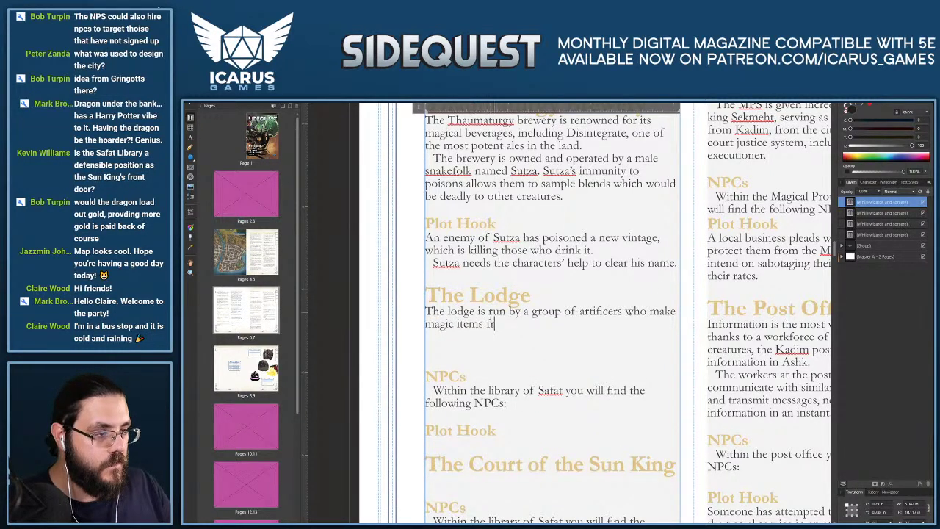
{"action": "type", "text": "or"}
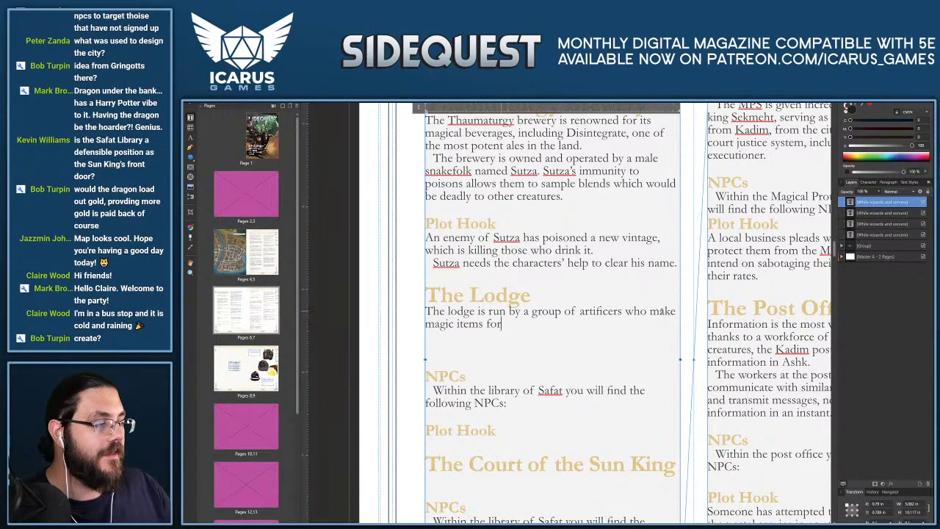
Replace "make" with "create" in the Lodge sentence and finish it with "sale and trade.".
{"action": "double_click", "coordinate": [661, 311]}
{"action": "type", "text": "create"}
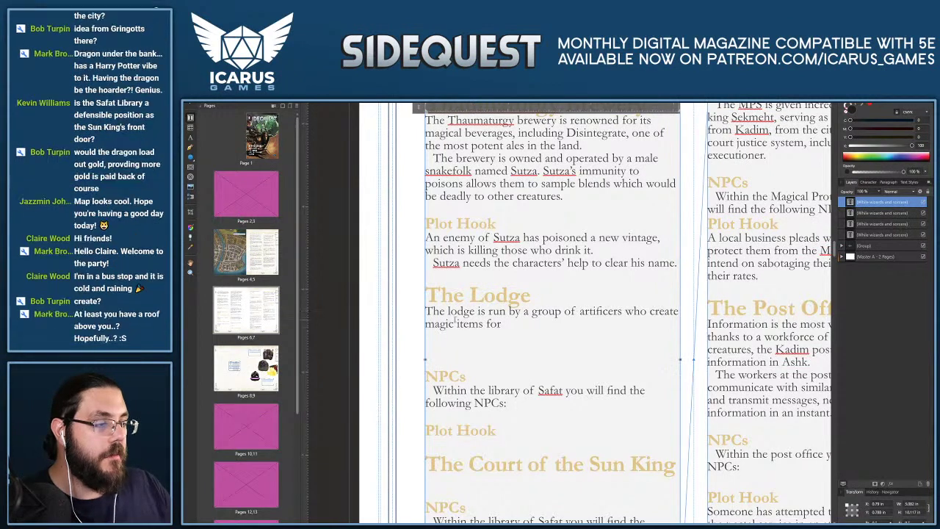
{"action": "left_click", "coordinate": [518, 317]}
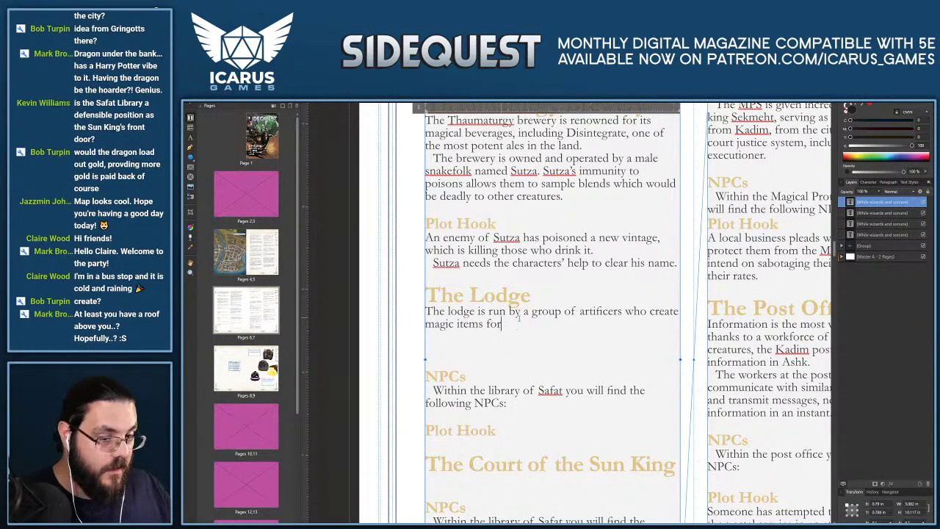
{"action": "type", "text": "sale an"}
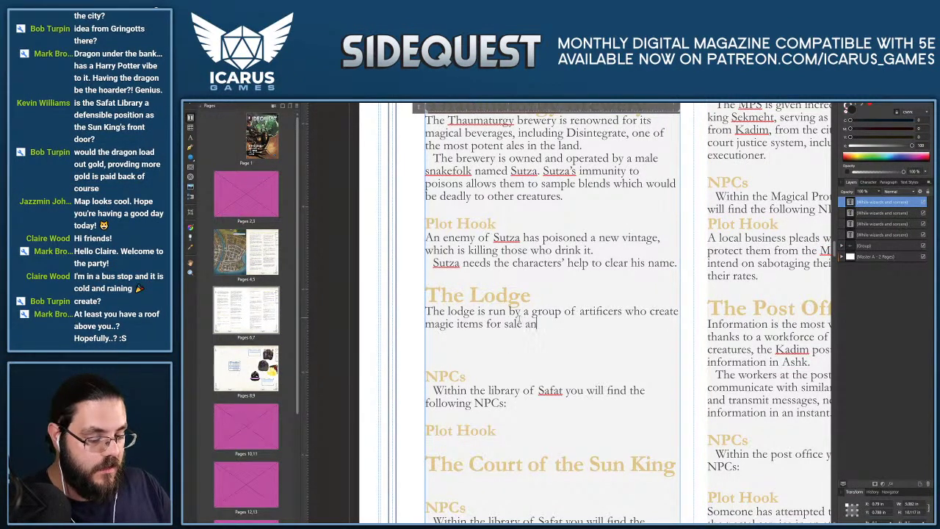
{"action": "type", "text": "d trade."}
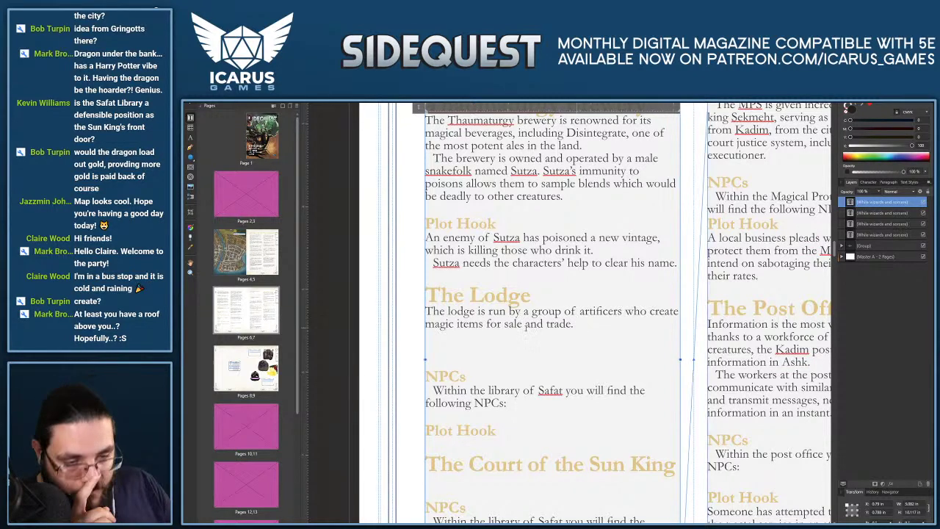
Duplicate the Evocation School NPCs table on pages 8,9, placing the copy above the original.
{"action": "scroll", "coordinate": [593, 321], "scroll_direction": "down", "scroll_amount": 1}
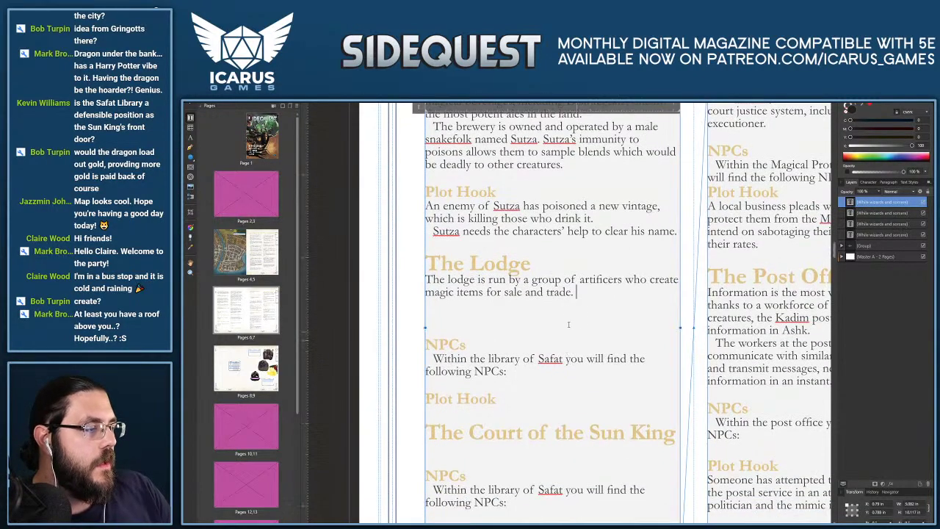
{"action": "scroll", "coordinate": [586, 314], "scroll_direction": "down", "scroll_amount": 2}
{"action": "scroll", "coordinate": [591, 316], "scroll_direction": "down", "scroll_amount": 5}
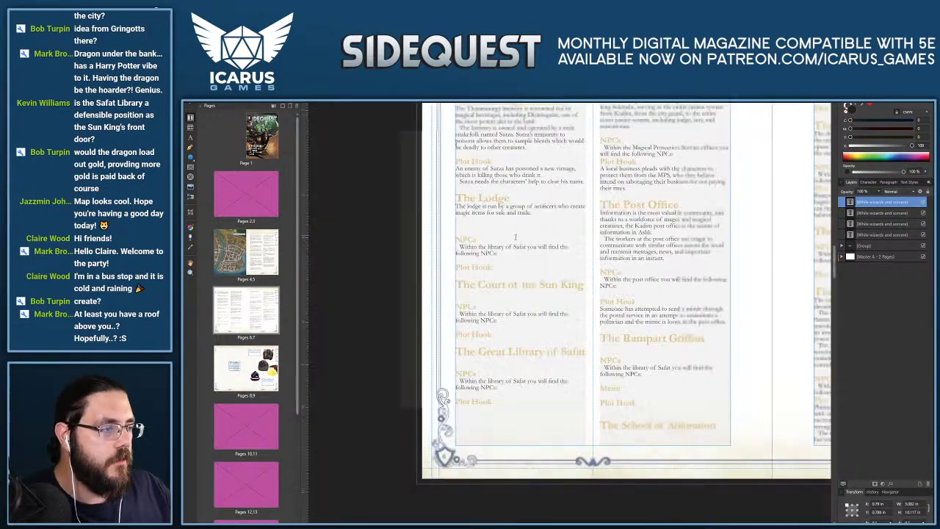
{"action": "left_click", "coordinate": [601, 321]}
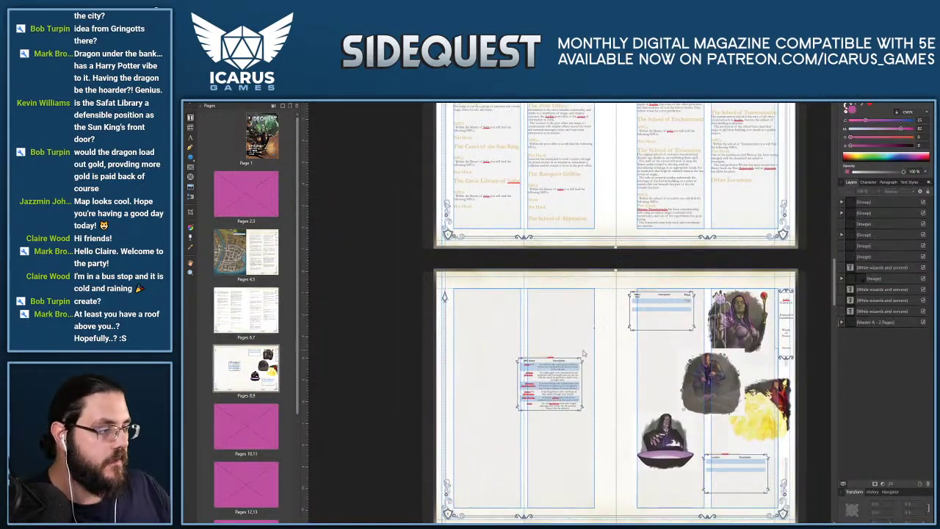
{"action": "left_click_drag", "start_coordinate": [533, 374], "coordinate": [516, 314]}
{"action": "scroll", "coordinate": [517, 313], "scroll_direction": "up", "scroll_amount": 5}
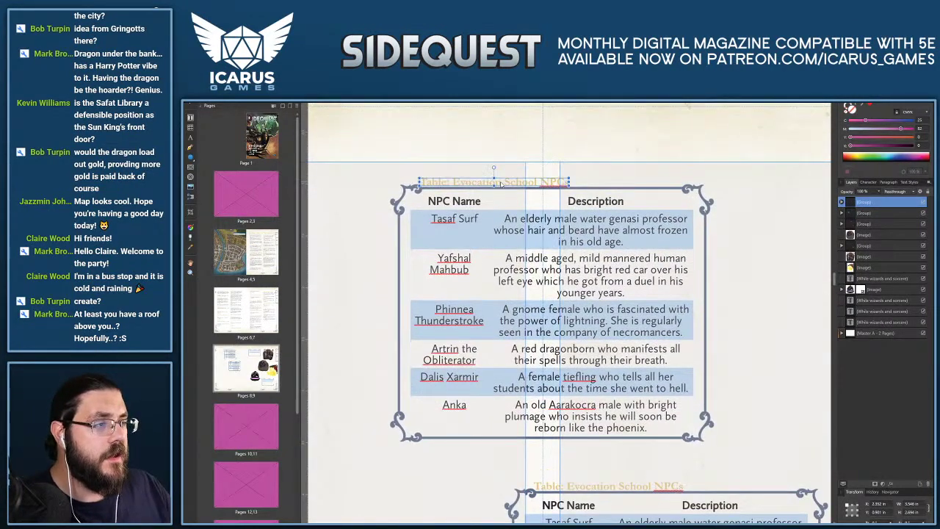
Retitle the copied table "Table: The Lodge NPCs".
{"action": "double_click", "coordinate": [484, 182]}
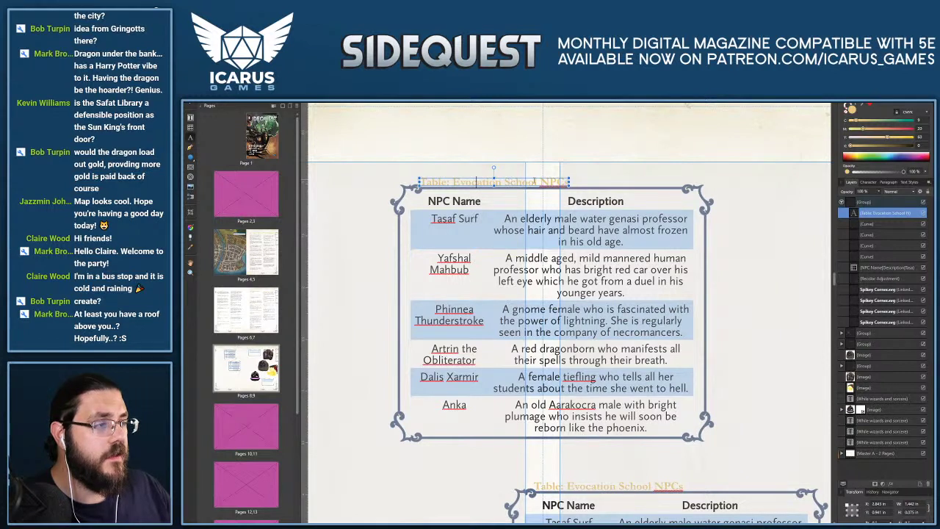
{"action": "left_click_drag", "start_coordinate": [539, 182], "coordinate": [453, 183]}
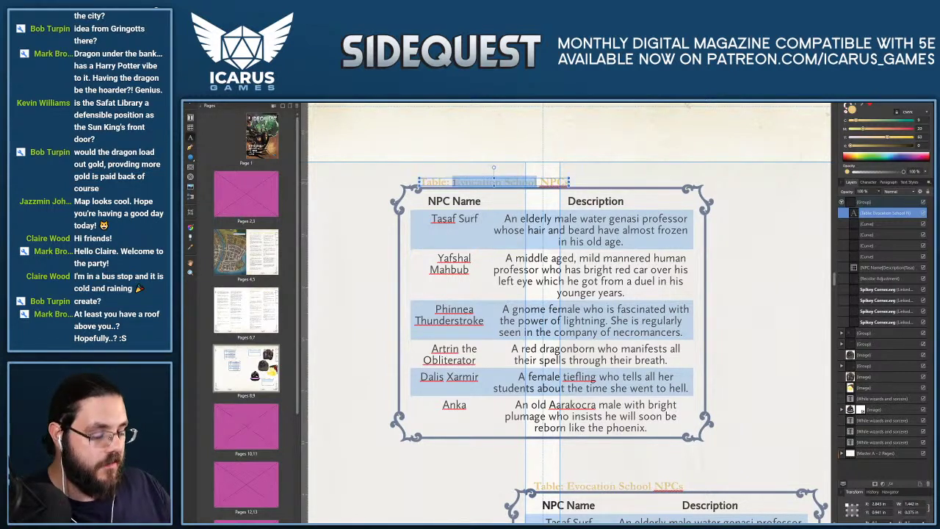
{"action": "type", "text": "The"}
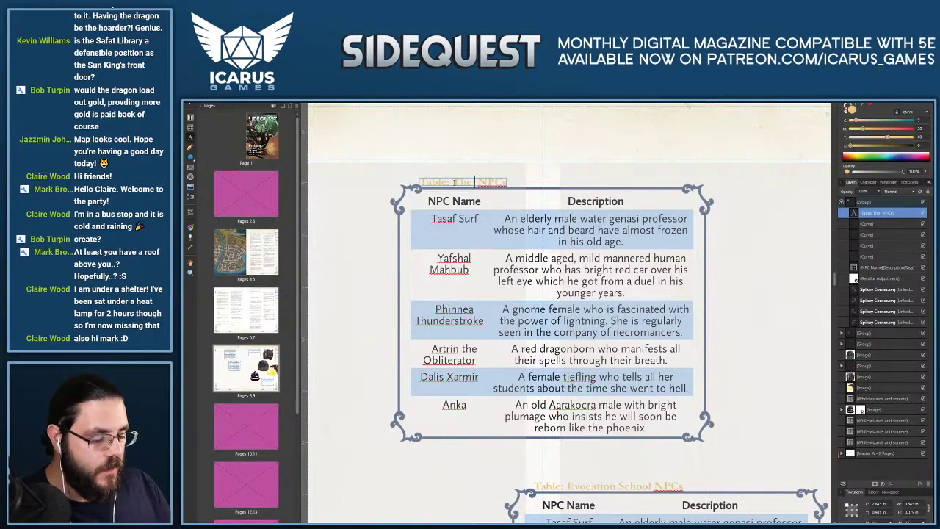
{"action": "type", "text": "Lodge"}
{"action": "key", "text": "Escape"}
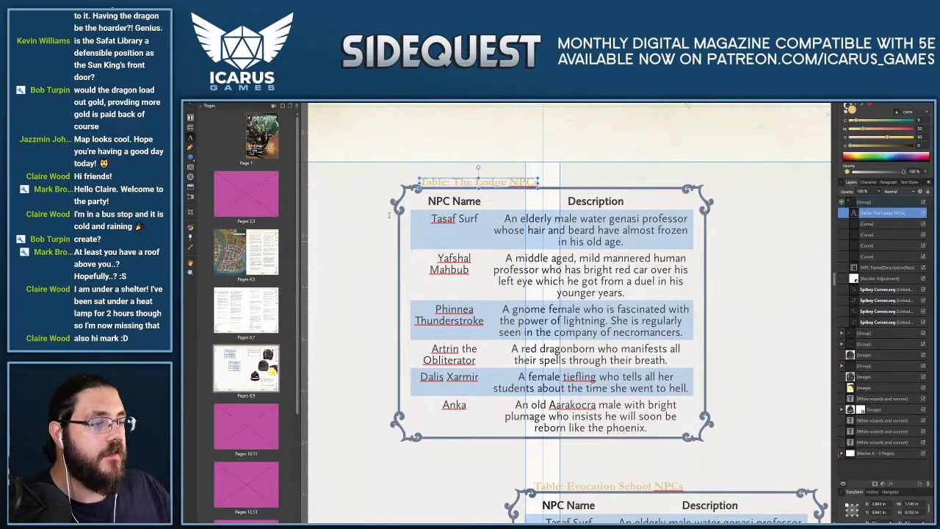
Delete the last two rows of the Lodge NPCs table and clear the names and descriptions in the remaining rows.
{"action": "left_click", "coordinate": [440, 231]}
{"action": "left_click", "coordinate": [406, 229]}
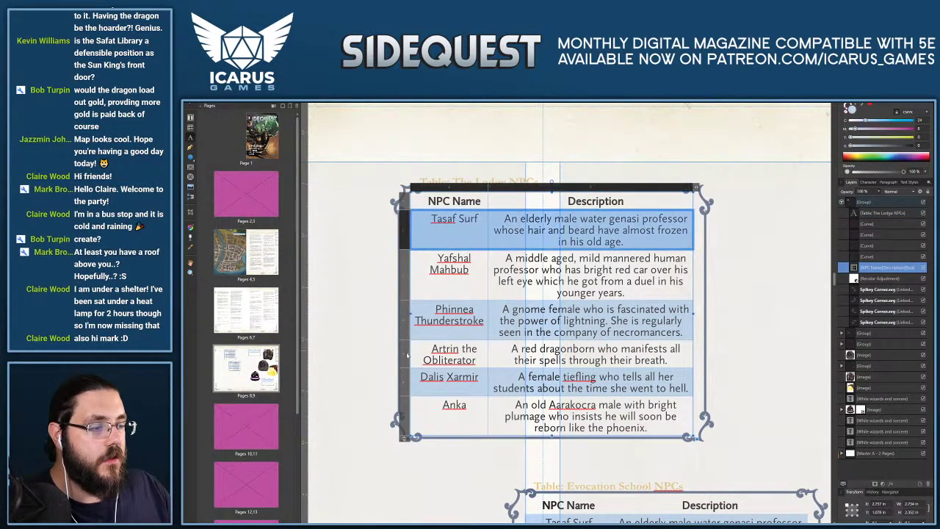
{"action": "left_click_drag", "start_coordinate": [407, 356], "coordinate": [401, 381]}
{"action": "left_click", "coordinate": [413, 355]}
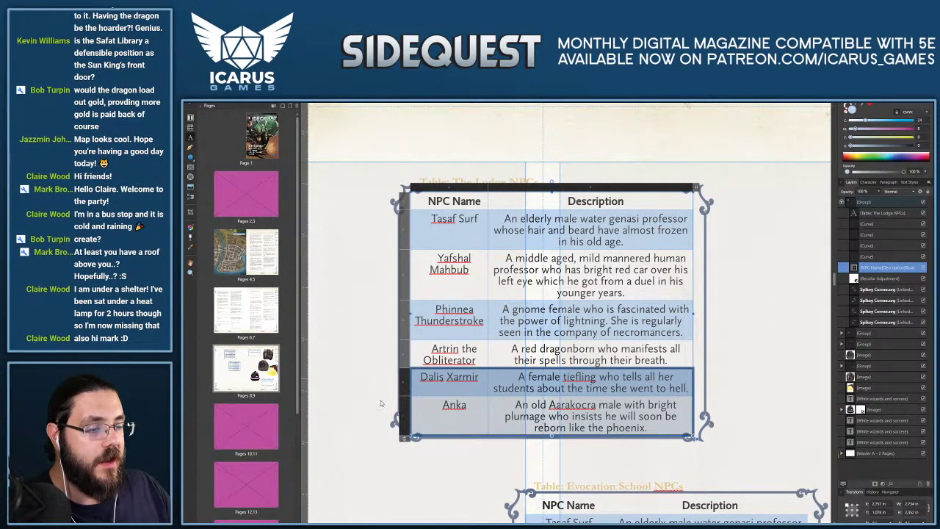
{"action": "key", "text": "Delete"}
{"action": "left_click_drag", "start_coordinate": [550, 354], "coordinate": [441, 220]}
{"action": "key", "text": "Delete"}
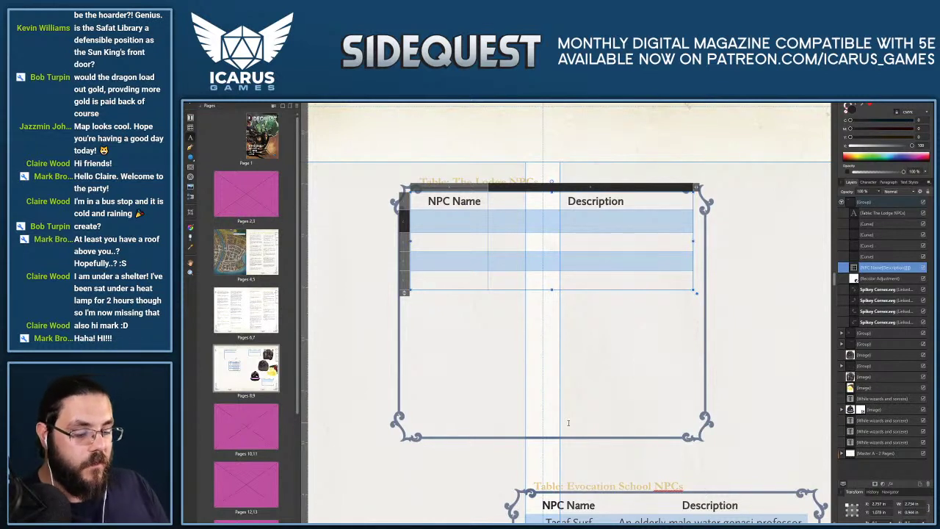
Enter "Gnome" as the first NPC's description in the Lodge table and move to the description cell below.
{"action": "type", "text": "Gn"}
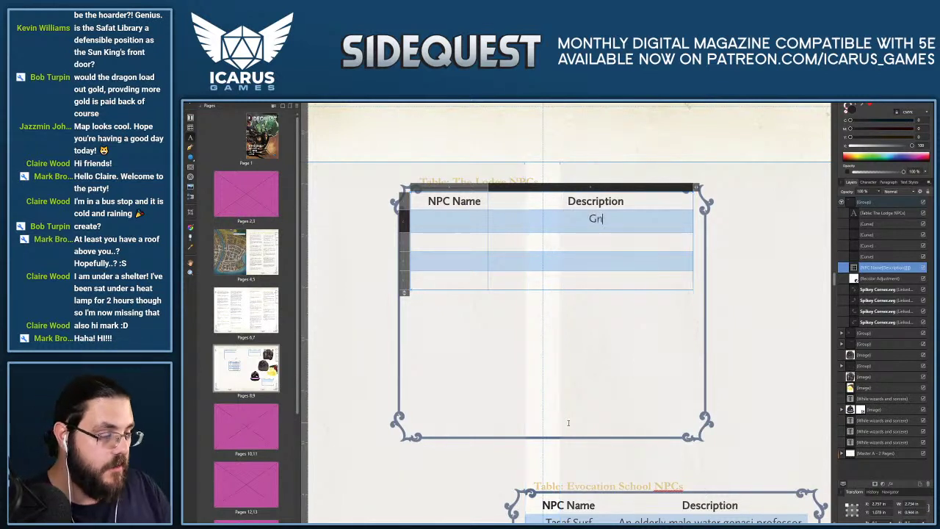
{"action": "type", "text": "ome"}
{"action": "key", "text": "Escape"}
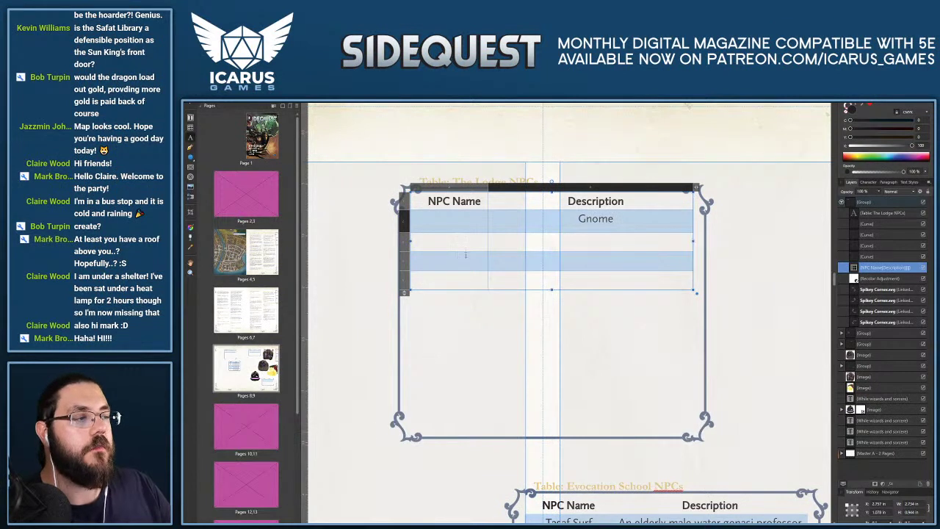
{"action": "key", "text": "Down"}
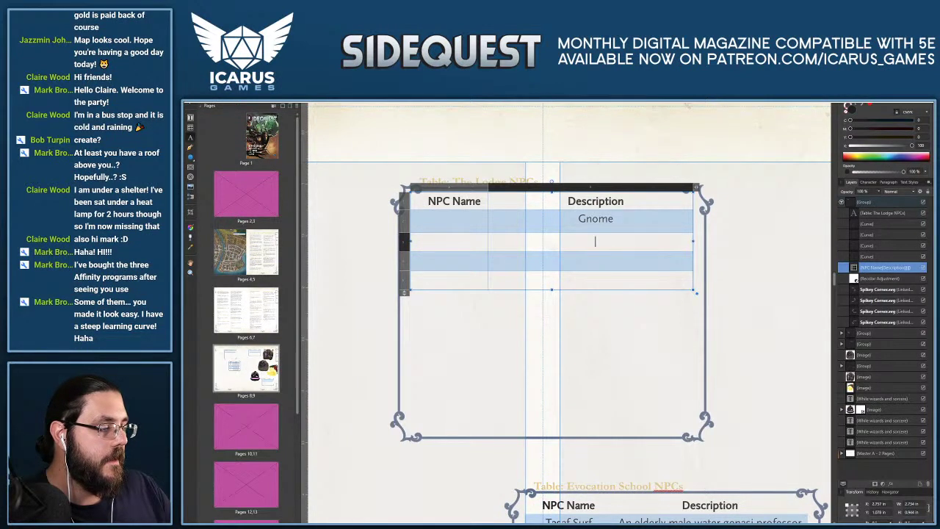
Enter "Elf male" and "Tiefling female" as the second and third NPCs' descriptions in the Lodge table.
{"action": "key", "text": "alt+Tab"}
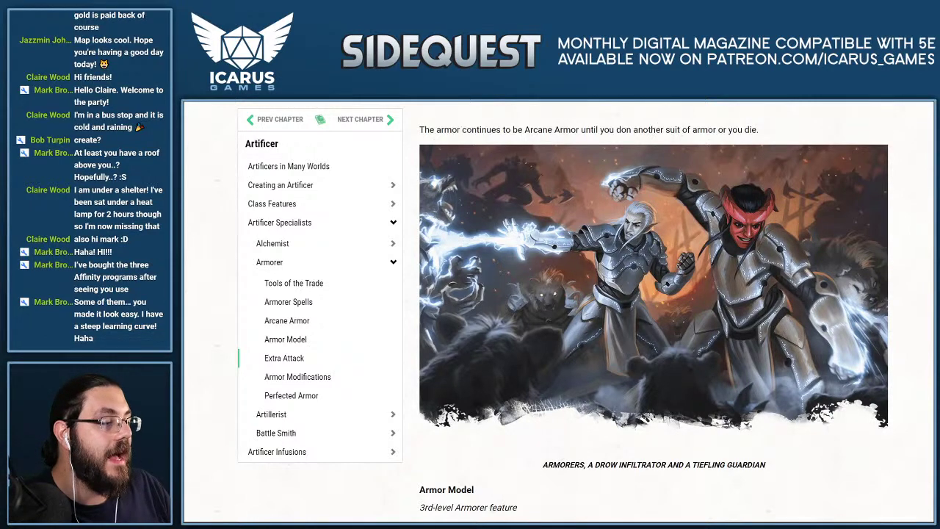
{"action": "key", "text": "alt+Tab"}
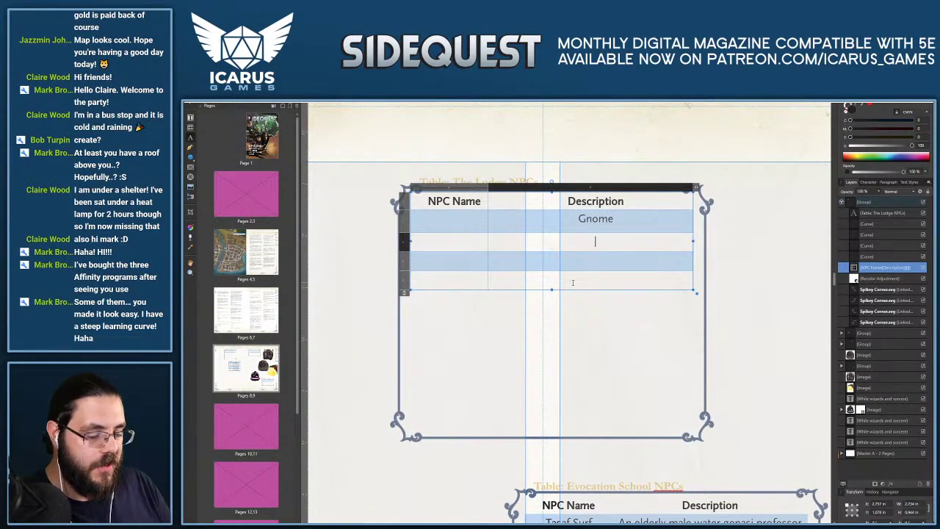
{"action": "type", "text": "Elf m"}
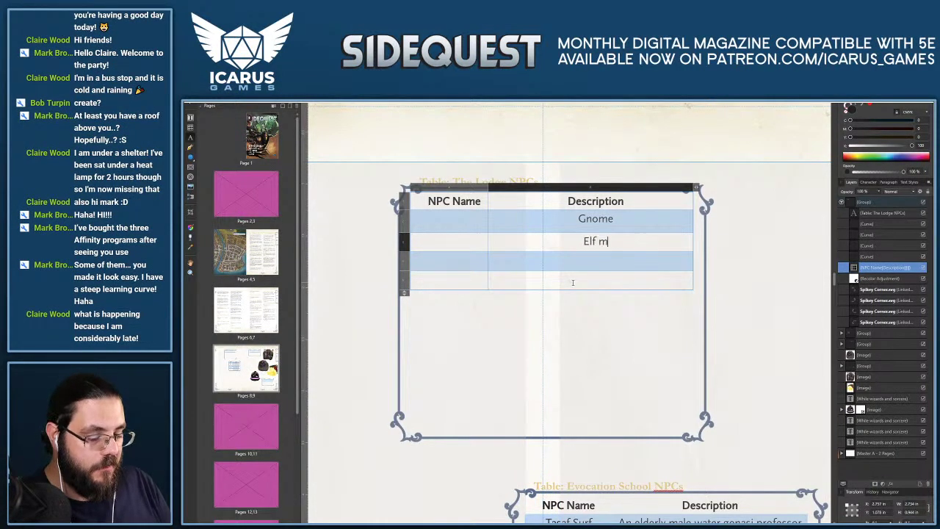
{"action": "type", "text": "ale"}
{"action": "key", "text": "Down"}
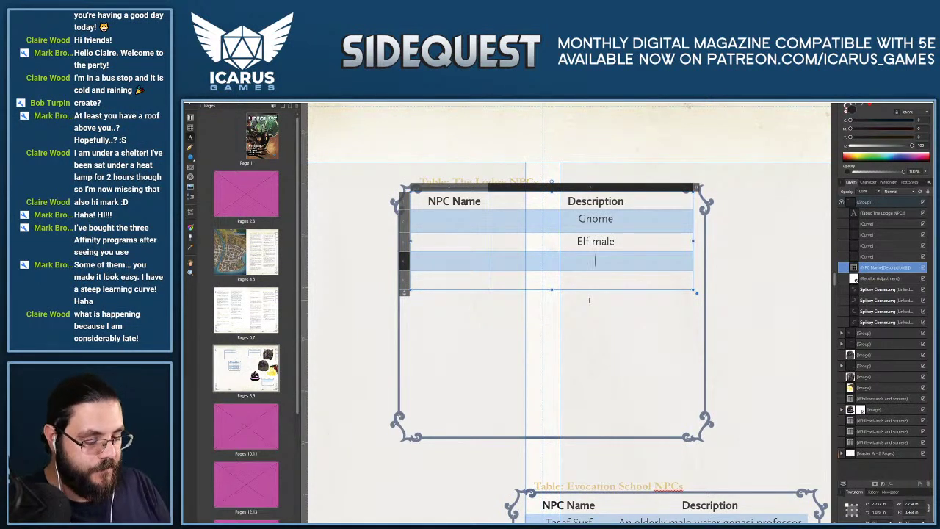
{"action": "type", "text": "Tiefling"}
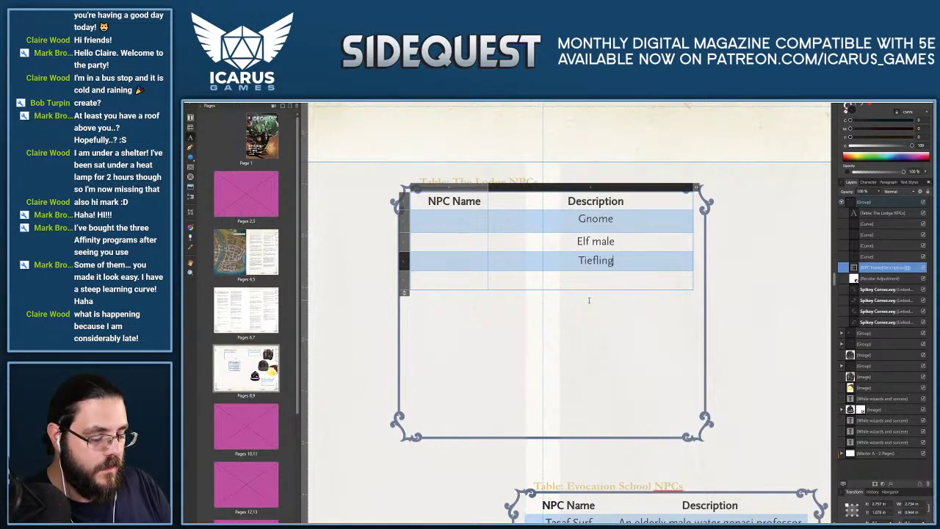
{"action": "type", "text": " female"}
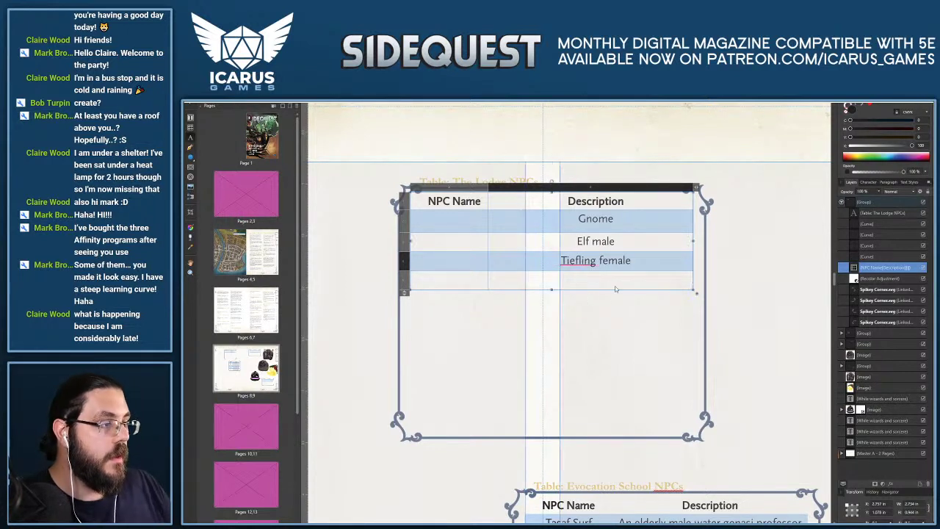
Enter "Warforged male" as the fourth NPC's description in the Lodge table.
{"action": "left_click", "coordinate": [609, 277]}
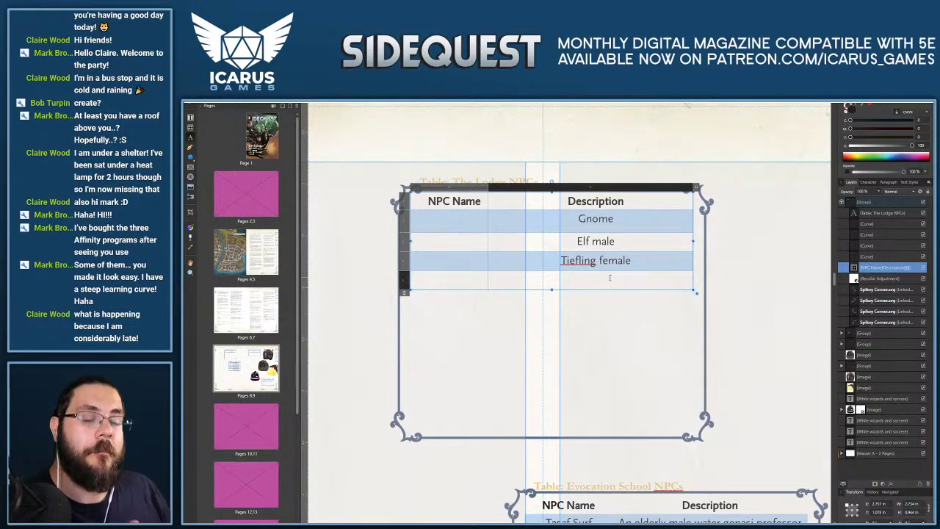
{"action": "type", "text": "Wa"}
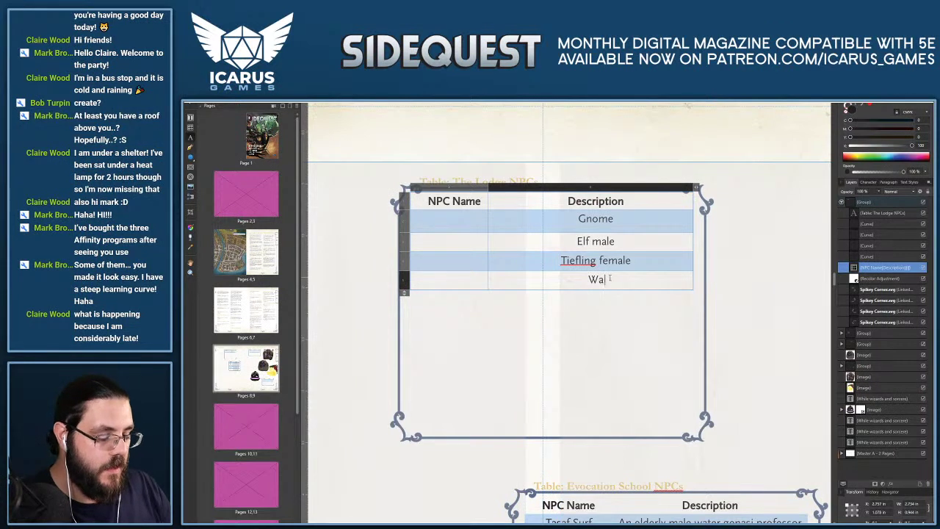
{"action": "type", "text": "rforged"}
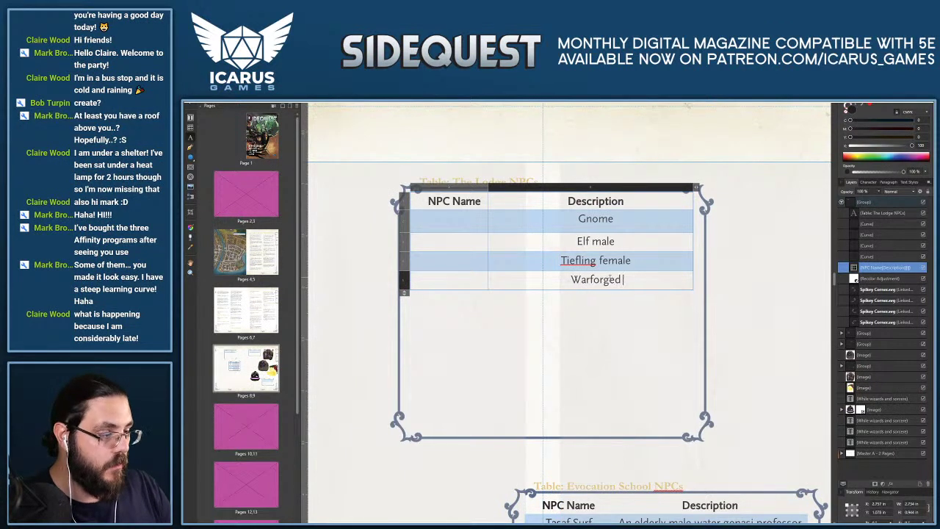
{"action": "type", "text": " male."}
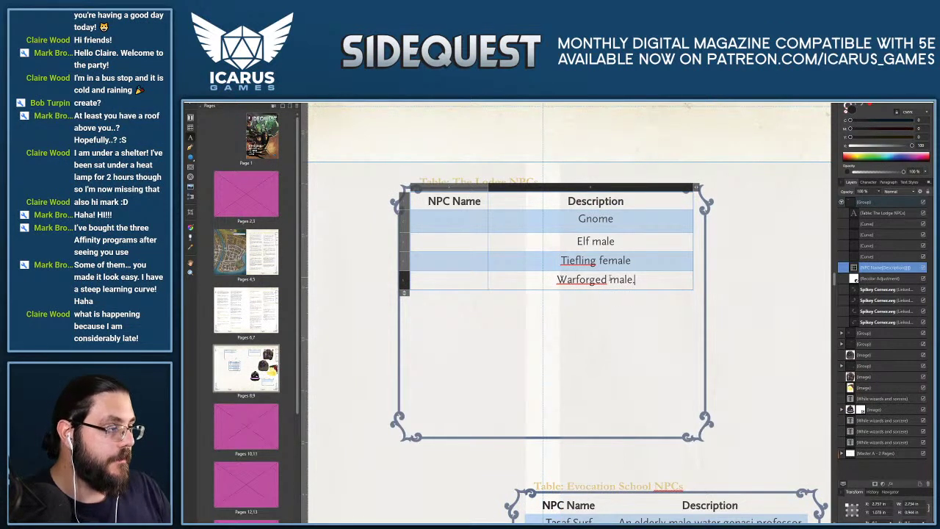
{"action": "key", "text": "BackSpace"}
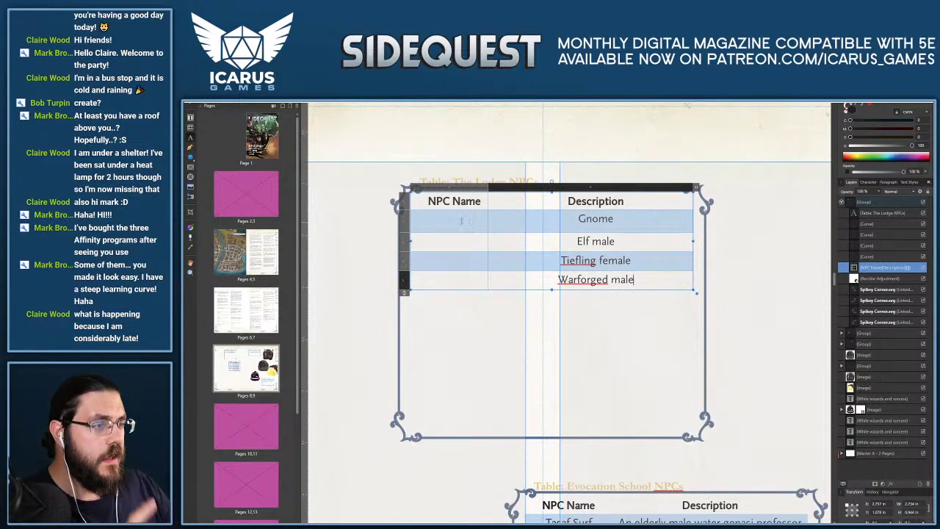
Place the text cursor after "Gnome" in the first NPC's description cell of the Lodge table.
{"action": "left_click", "coordinate": [462, 221]}
{"action": "left_click", "coordinate": [626, 219]}
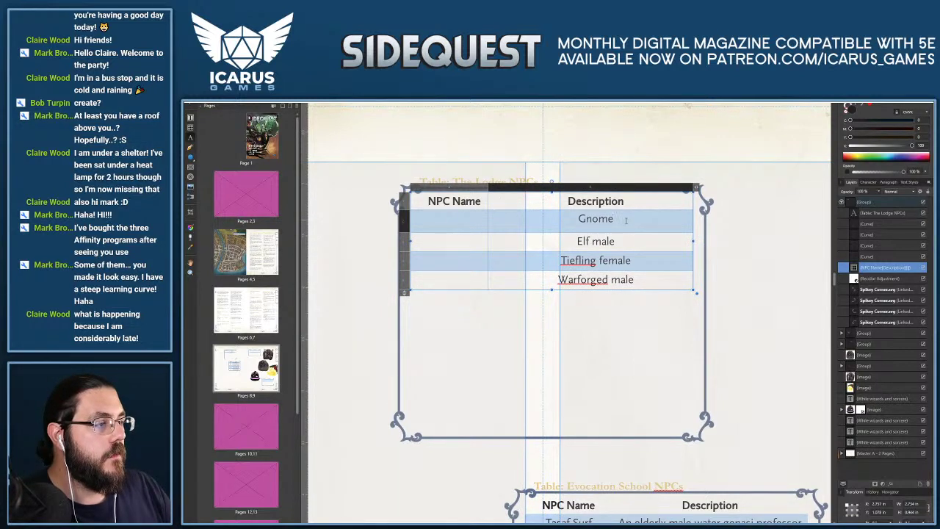
{"action": "scroll", "coordinate": [626, 219], "scroll_direction": "right", "scroll_amount": 3}
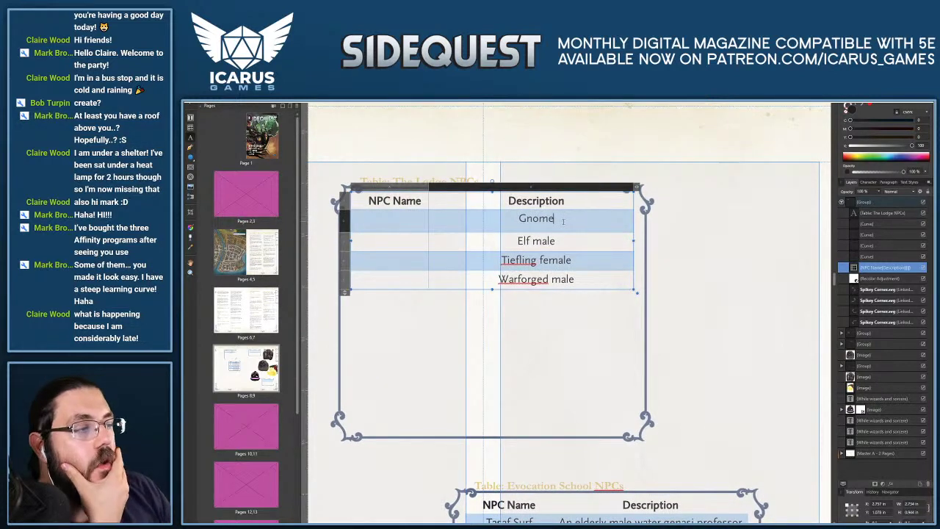
{"action": "scroll", "coordinate": [724, 294], "scroll_direction": "left", "scroll_amount": 1}
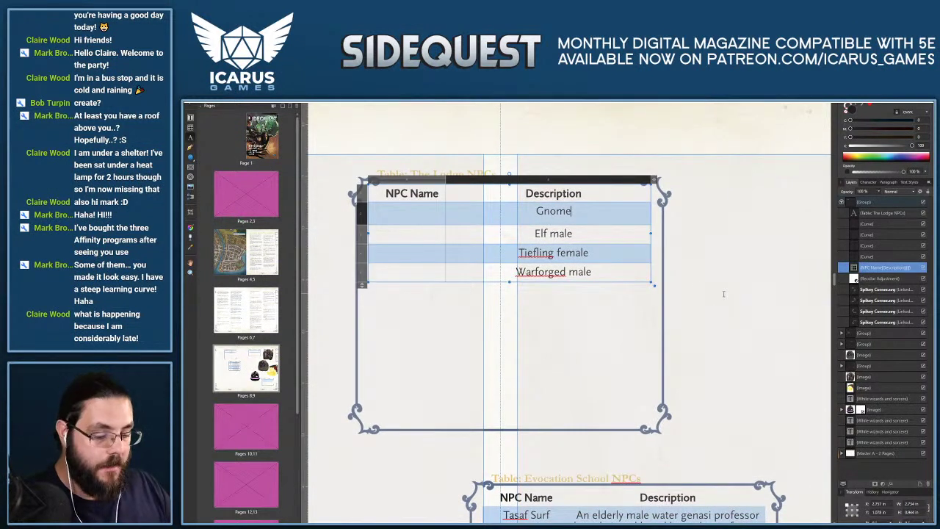
{"action": "left_click", "coordinate": [723, 294]}
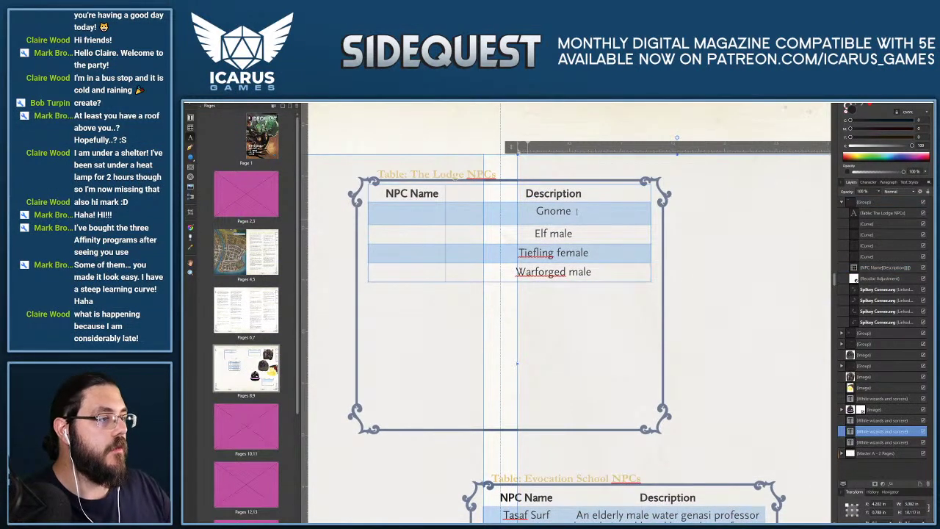
{"action": "left_click", "coordinate": [577, 211]}
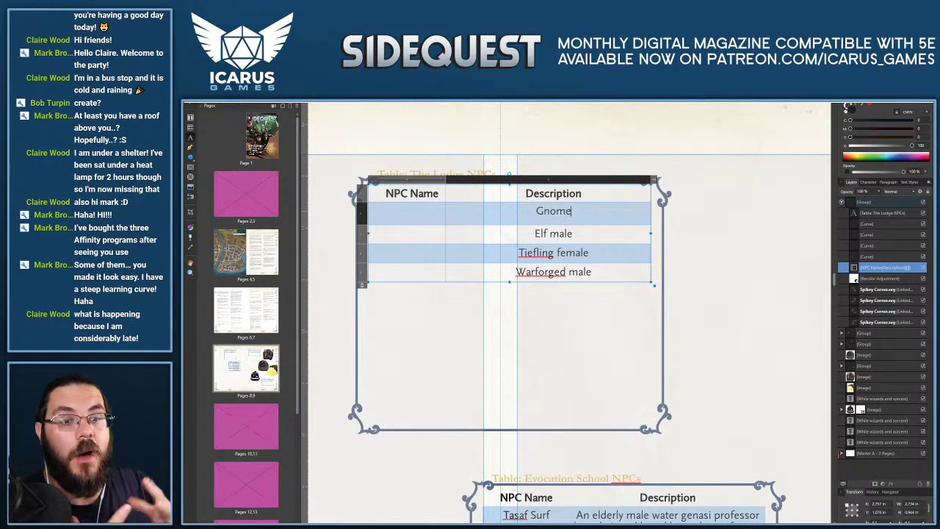
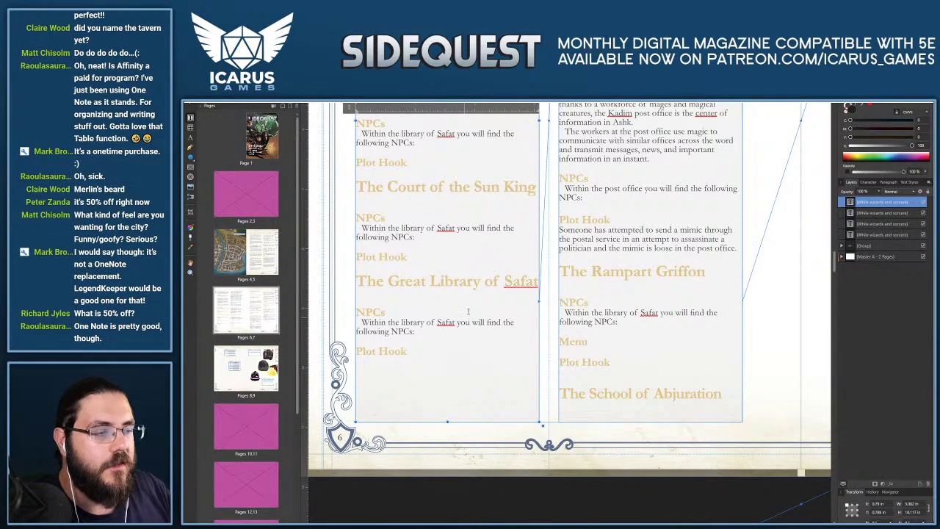
Name the middle-aged elf "Modecai" in the Lodge NPCs table on pages 8,9.
{"action": "scroll", "coordinate": [468, 295], "scroll_direction": "down", "scroll_amount": 4}
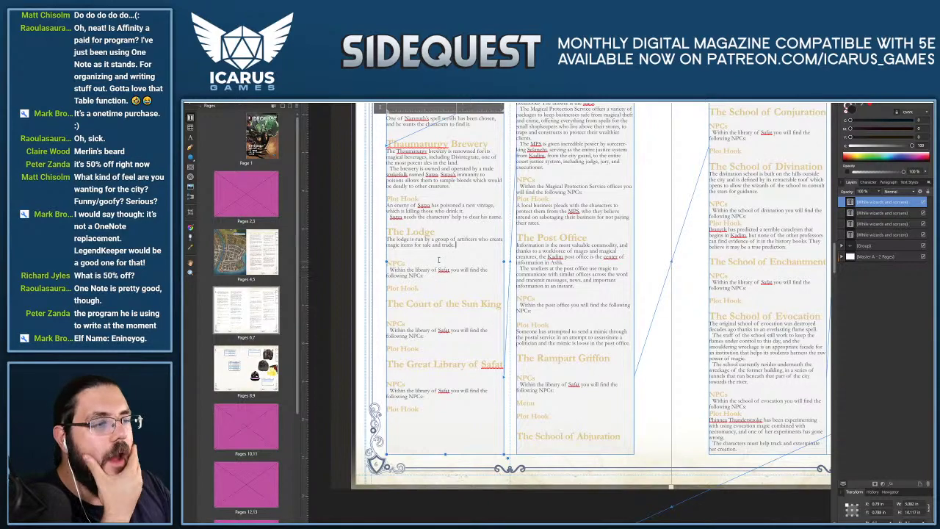
{"action": "scroll", "coordinate": [461, 243], "scroll_direction": "down", "scroll_amount": 10}
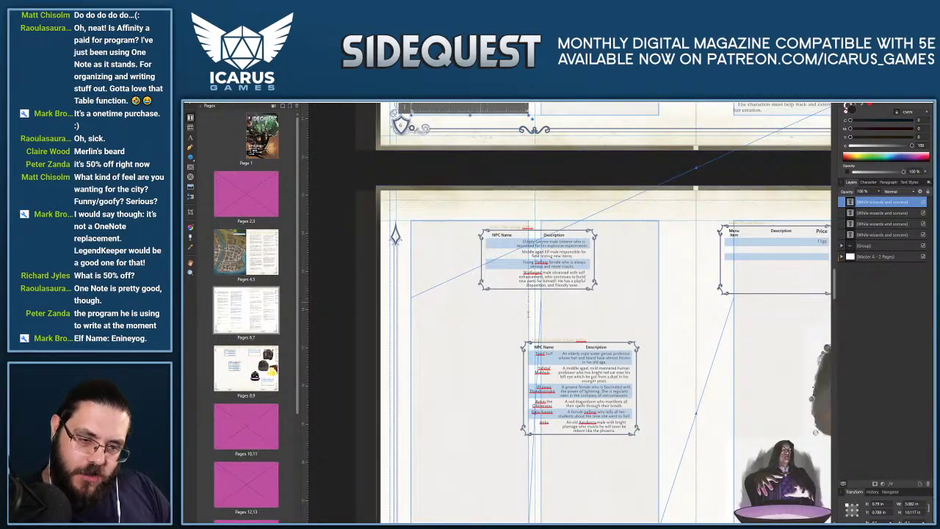
{"action": "scroll", "coordinate": [548, 258], "scroll_direction": "up", "scroll_amount": 5}
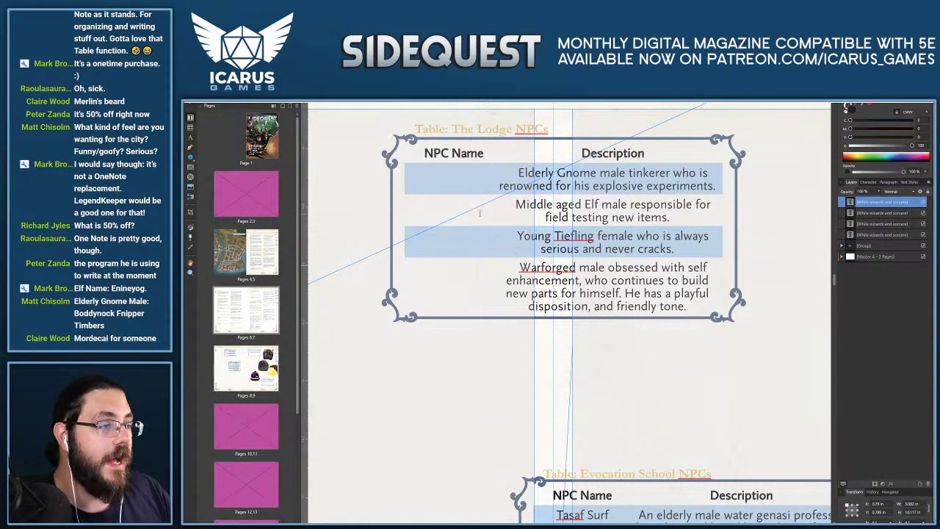
{"action": "left_click", "coordinate": [451, 207]}
{"action": "left_click", "coordinate": [451, 207]}
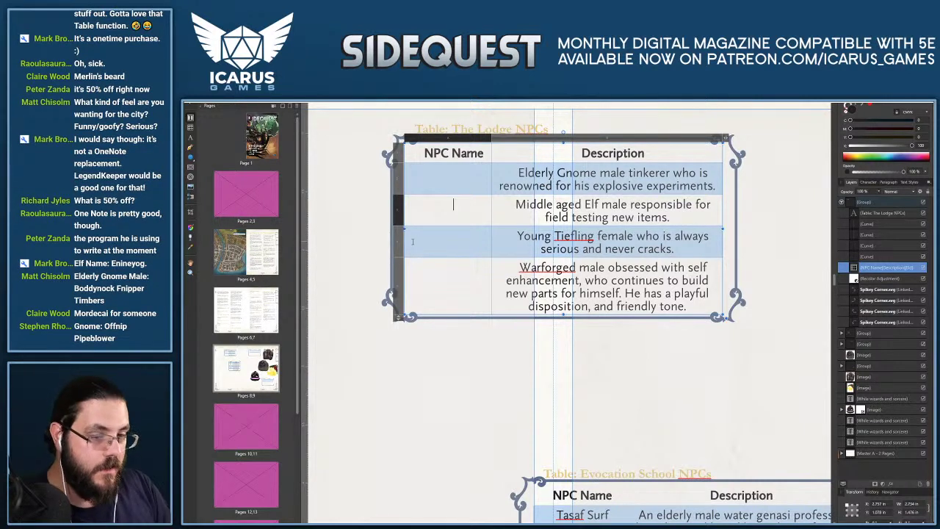
{"action": "type", "text": "Modecai"}
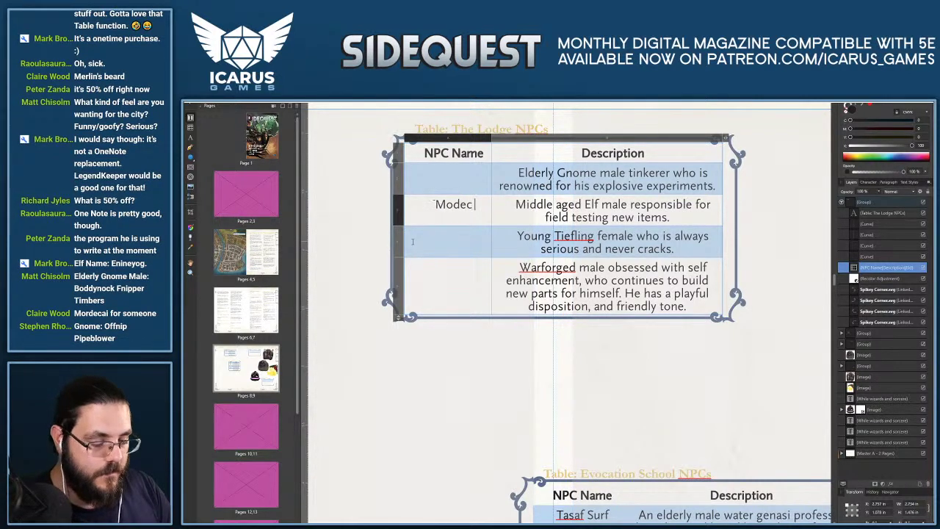
Name the elderly gnome tinkerer "Boddynock Timbers" in the Lodge NPCs table.
{"action": "left_click", "coordinate": [438, 173]}
{"action": "type", "text": "Boddyn"}
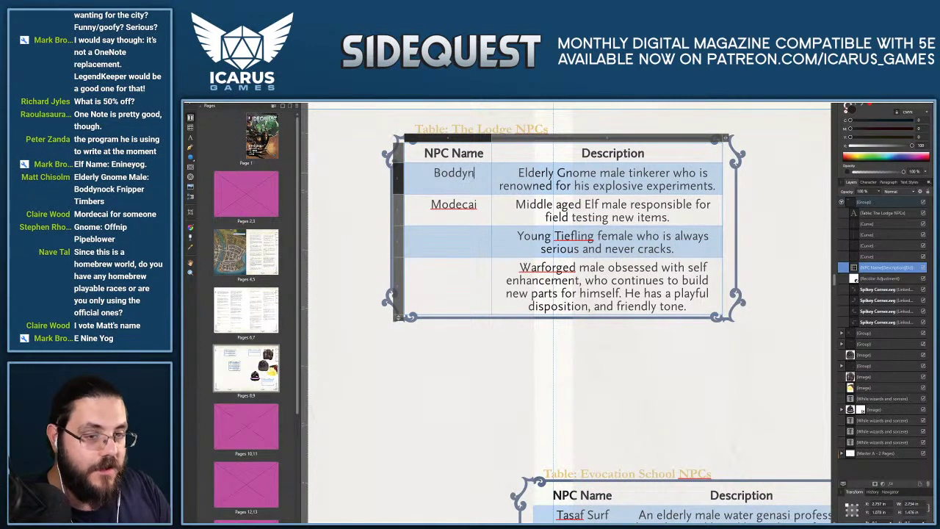
{"action": "type", "text": "ock"}
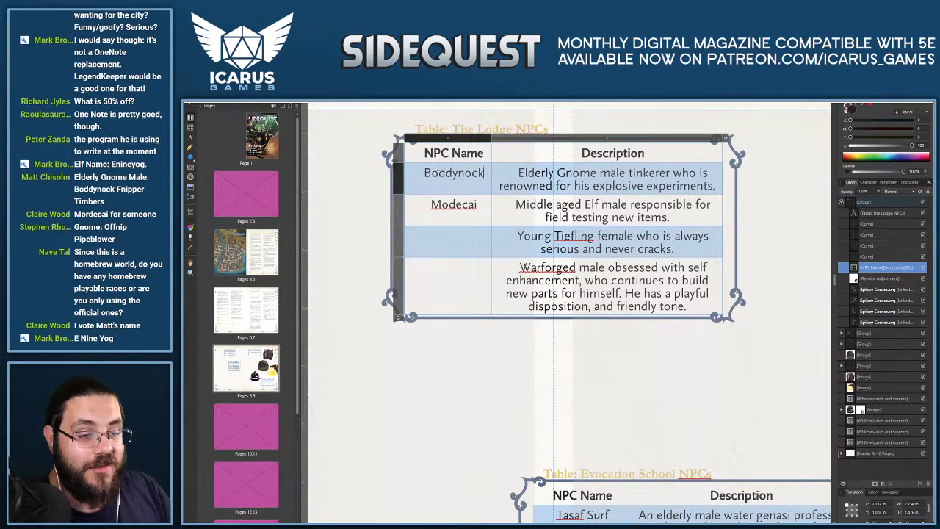
{"action": "key", "text": "Escape"}
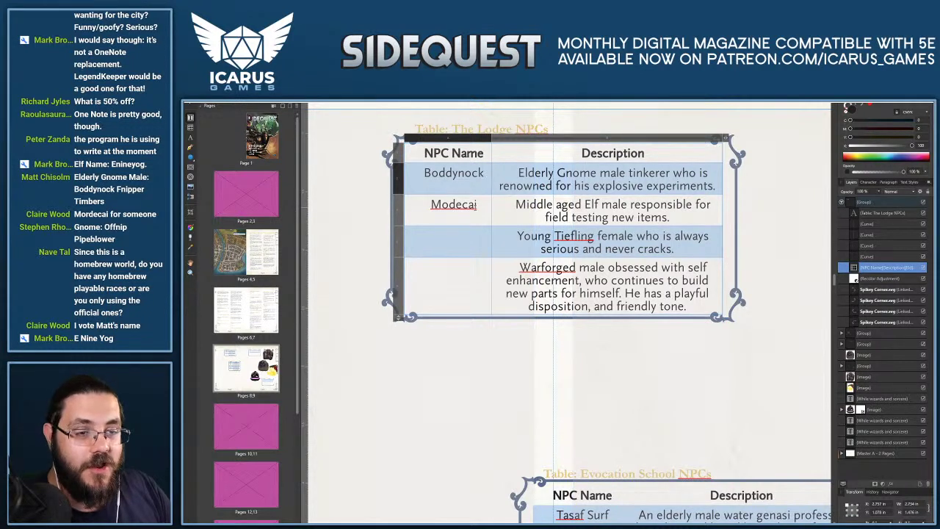
{"action": "type", "text": "Timbers"}
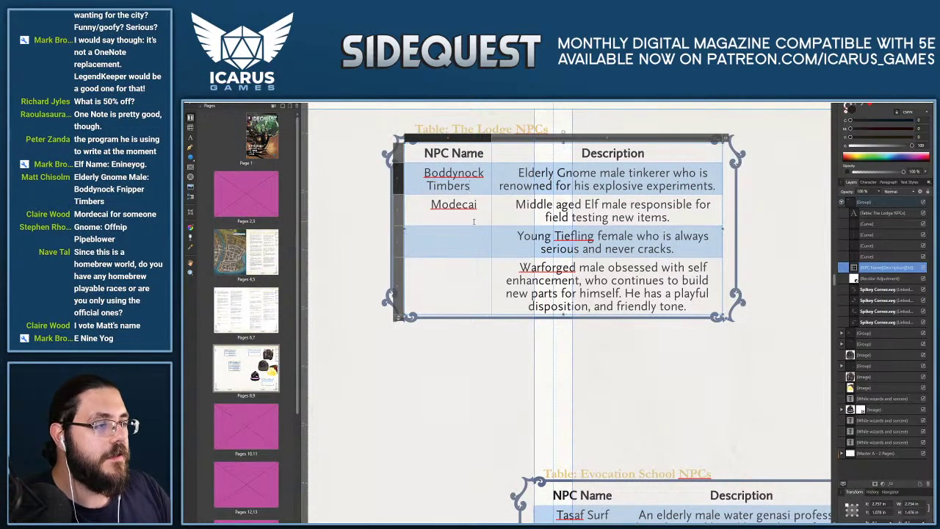
{"action": "left_click", "coordinate": [453, 236]}
{"action": "left_click", "coordinate": [451, 278]}
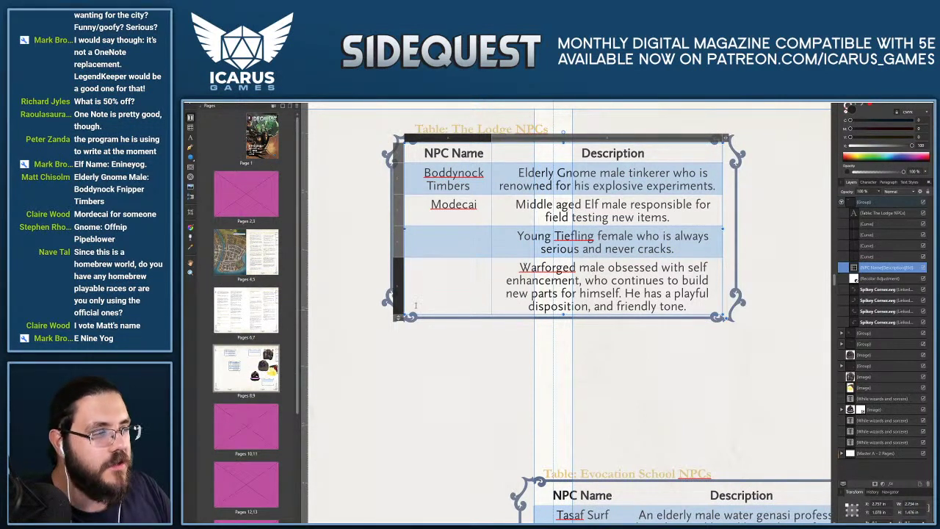
{"action": "left_click", "coordinate": [444, 229]}
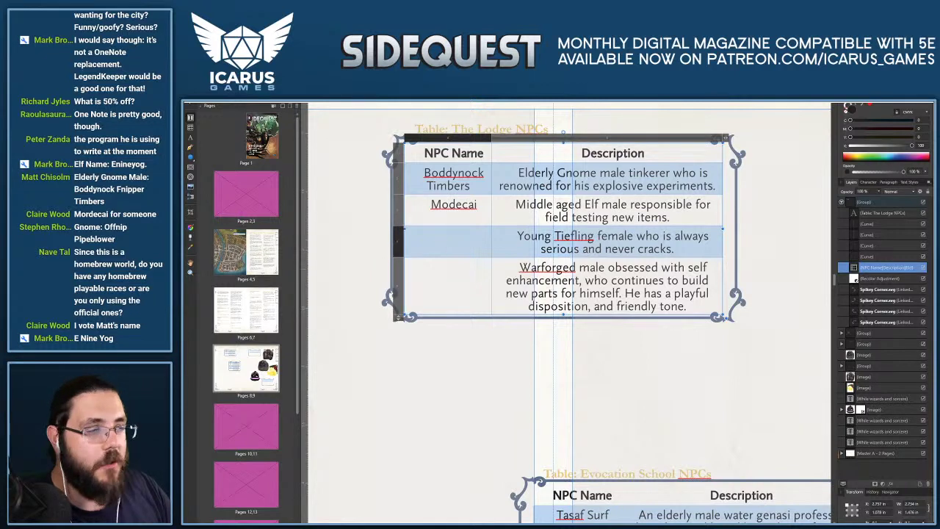
{"action": "key", "text": "Escape"}
{"action": "left_click", "coordinate": [467, 225]}
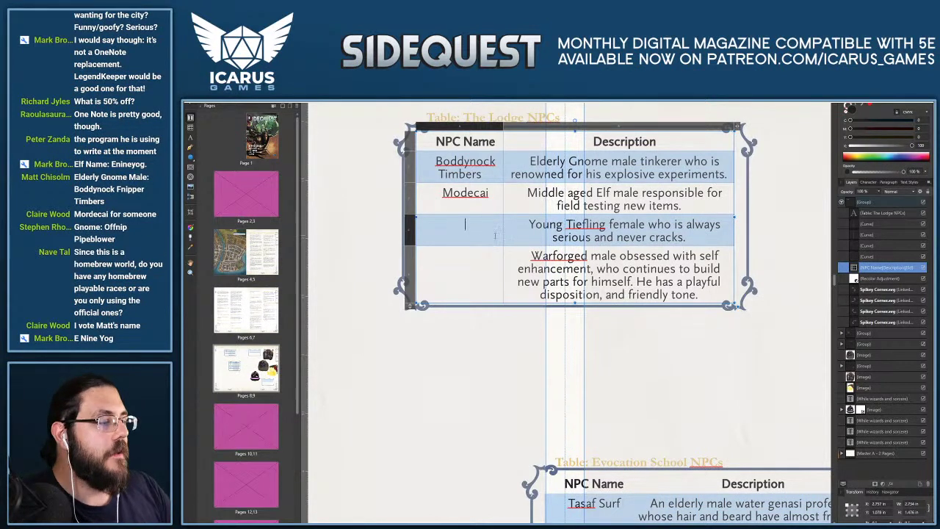
{"action": "scroll", "coordinate": [495, 235], "scroll_direction": "down", "scroll_amount": 2}
{"action": "scroll", "coordinate": [556, 364], "scroll_direction": "up", "scroll_amount": 3}
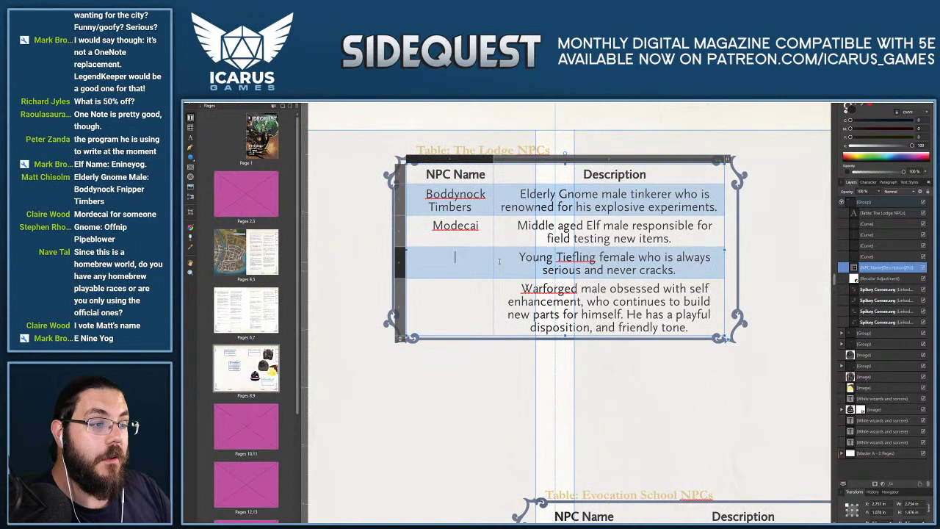
{"action": "left_click", "coordinate": [564, 362]}
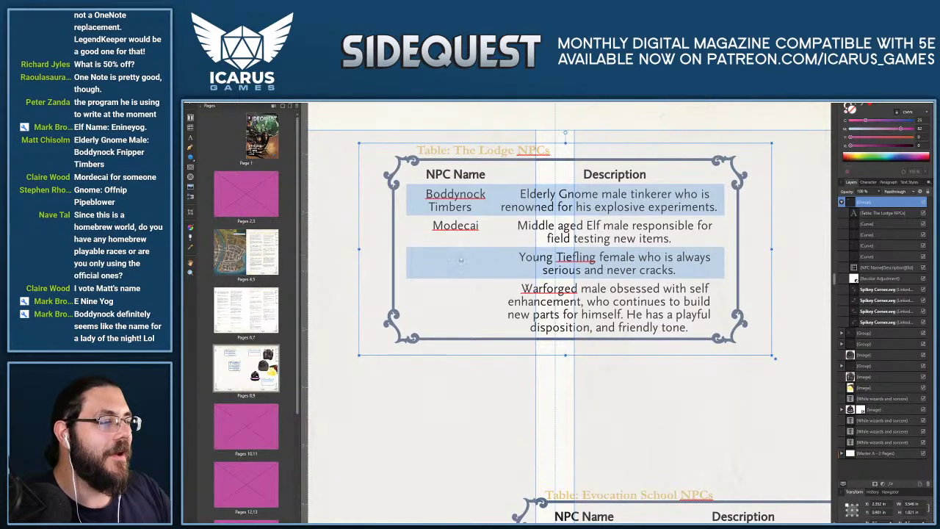
{"action": "left_click", "coordinate": [470, 246]}
{"action": "left_click", "coordinate": [538, 377]}
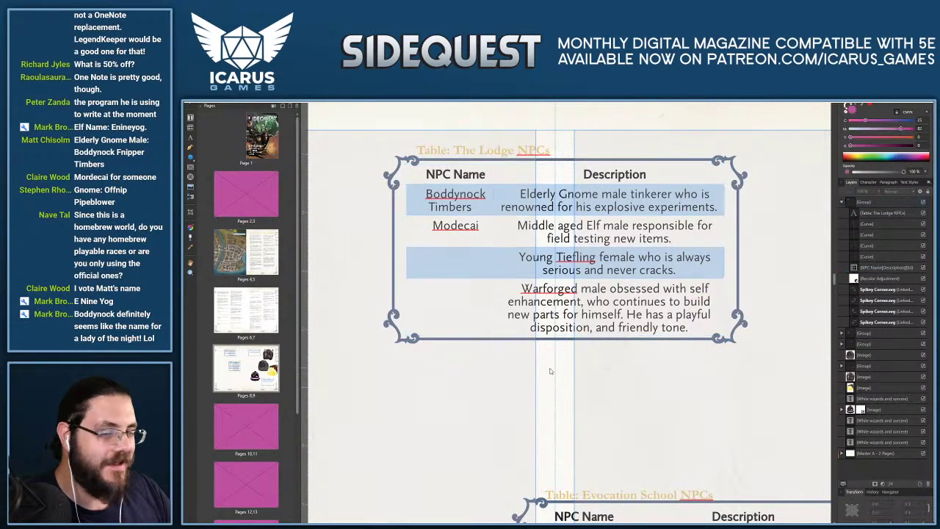
Set the space after The Lodge heading's paragraph to 3 pt on pages 6,7.
{"action": "scroll", "coordinate": [543, 379], "scroll_direction": "down", "scroll_amount": 5}
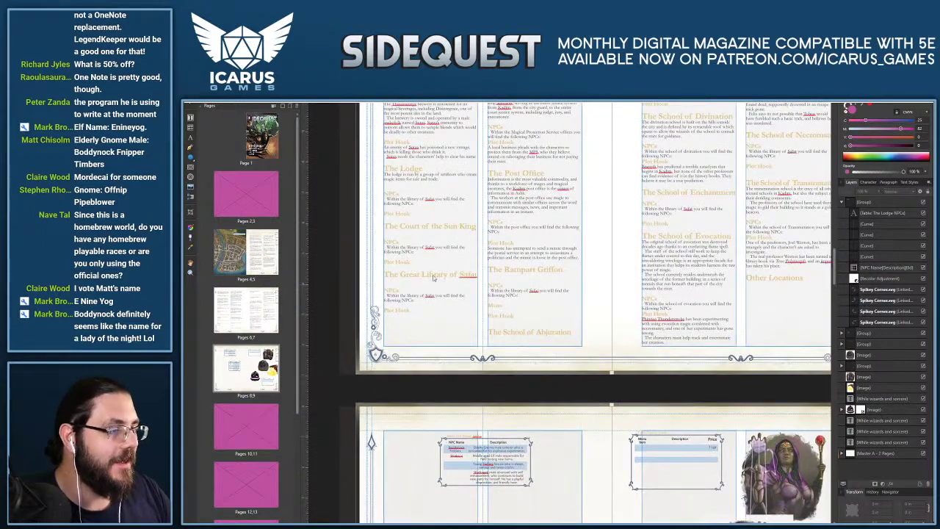
{"action": "scroll", "coordinate": [461, 147], "scroll_direction": "up", "scroll_amount": 5}
{"action": "scroll", "coordinate": [541, 357], "scroll_direction": "down", "scroll_amount": 1}
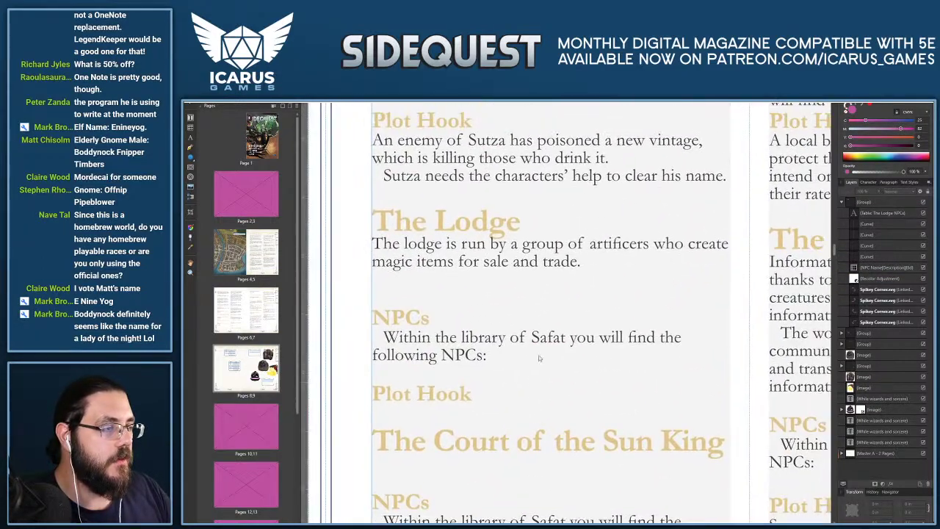
{"action": "left_click", "coordinate": [528, 222]}
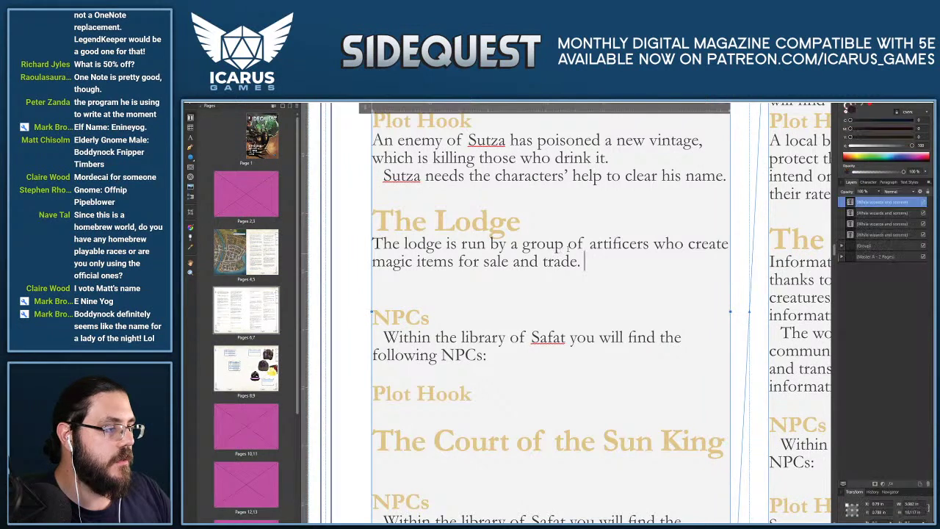
{"action": "left_click", "coordinate": [871, 183]}
{"action": "left_click", "coordinate": [888, 182]}
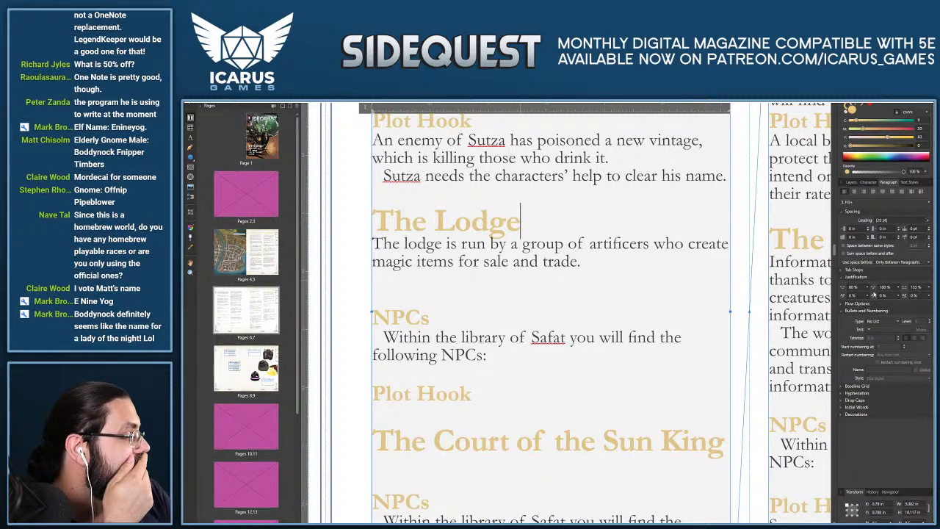
{"action": "left_click", "coordinate": [927, 228]}
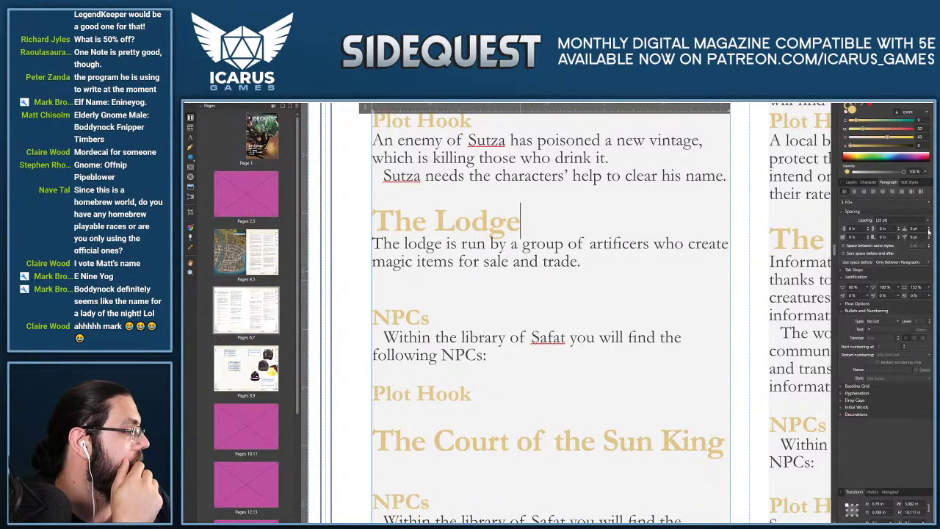
{"action": "left_click", "coordinate": [928, 237]}
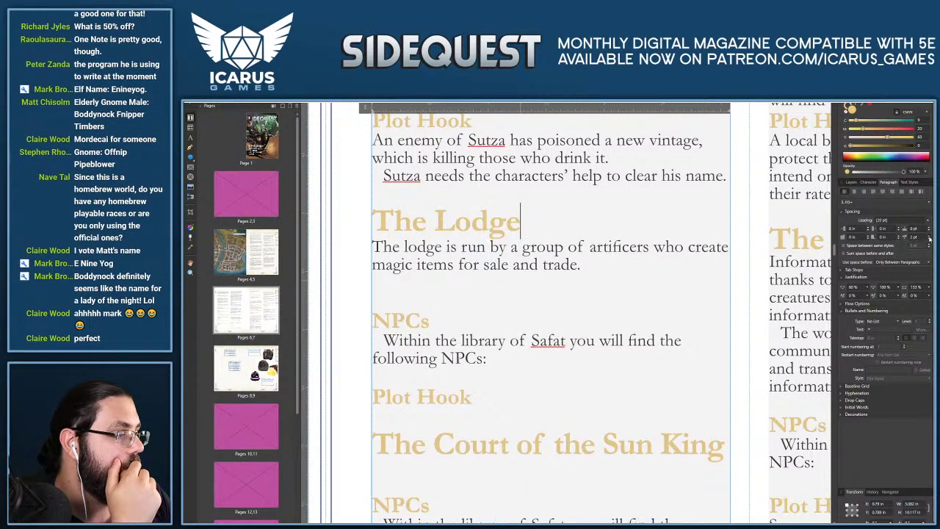
{"action": "left_click", "coordinate": [928, 237]}
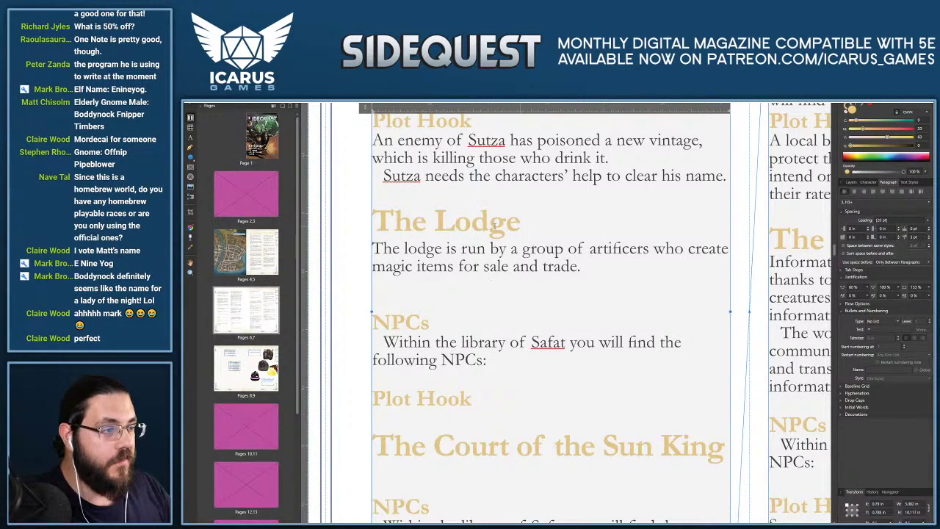
Replace "library of Safat" with "lodge" in the NPC introduction of The Lodge section.
{"action": "left_click", "coordinate": [588, 261]}
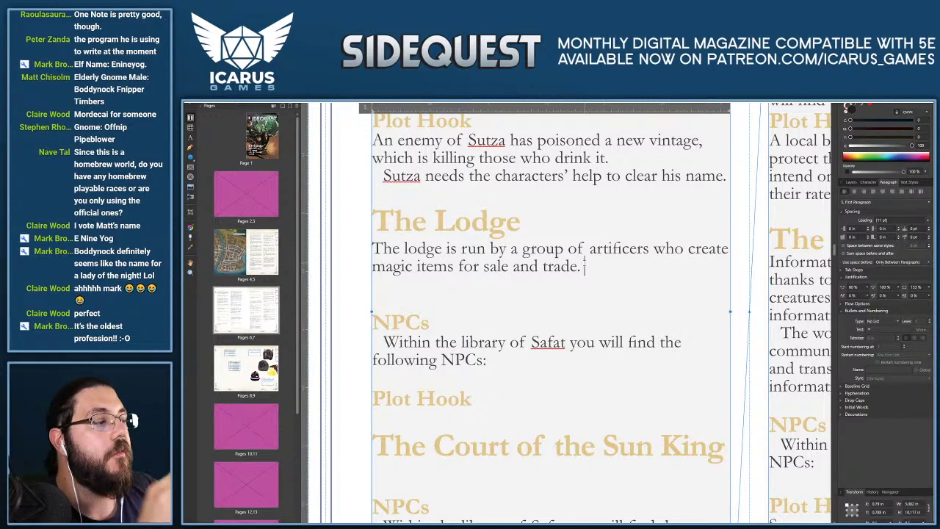
{"action": "scroll", "coordinate": [573, 276], "scroll_direction": "down", "scroll_amount": 2}
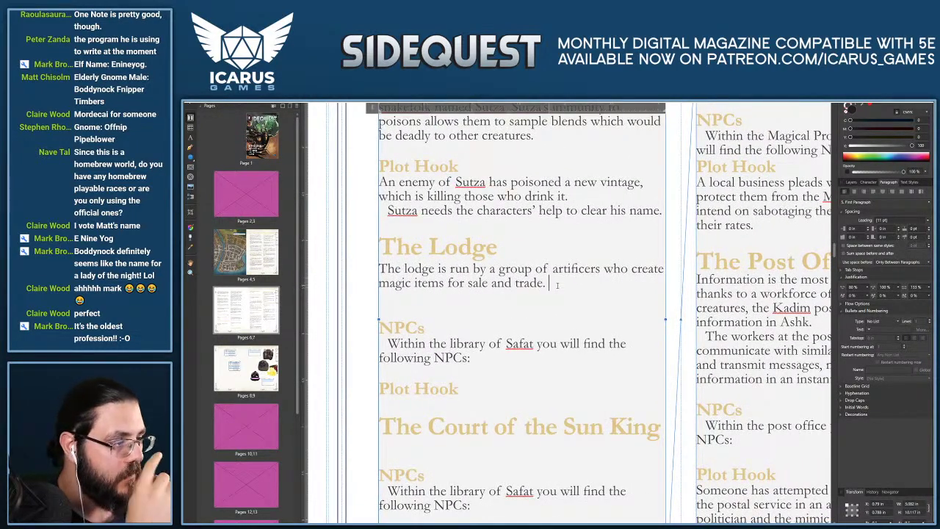
{"action": "key", "text": "Down"}
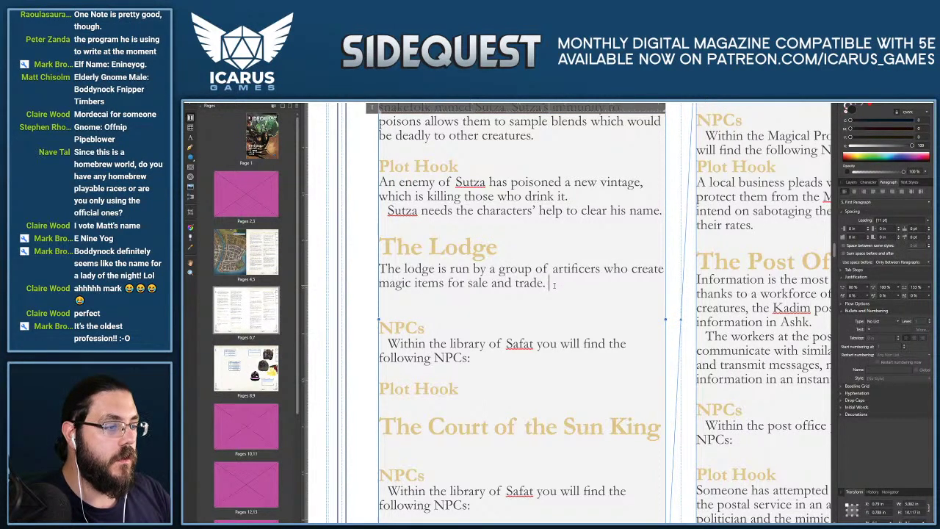
{"action": "scroll", "coordinate": [556, 269], "scroll_direction": "down", "scroll_amount": 2}
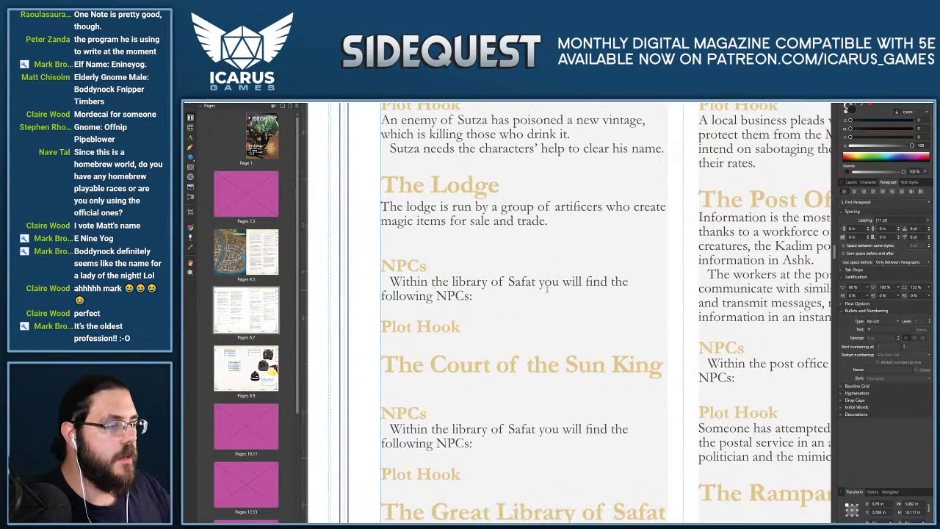
{"action": "left_click_drag", "start_coordinate": [535, 282], "coordinate": [451, 282]}
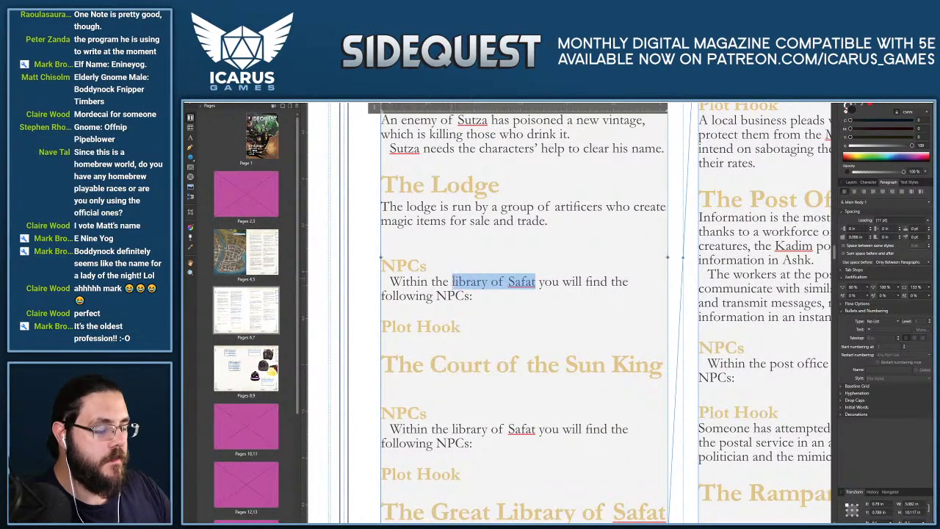
{"action": "type", "text": "Lodge"}
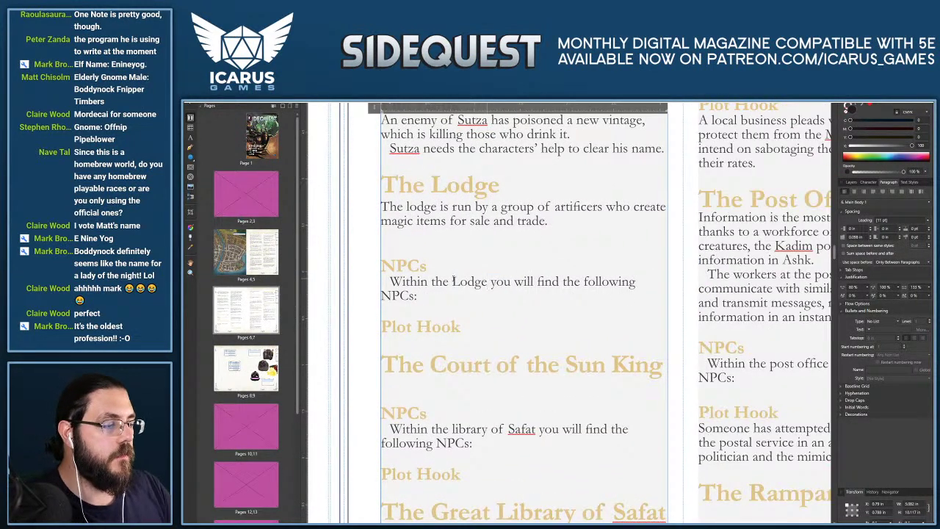
{"action": "double_click", "coordinate": [452, 281]}
{"action": "type", "text": "lodge"}
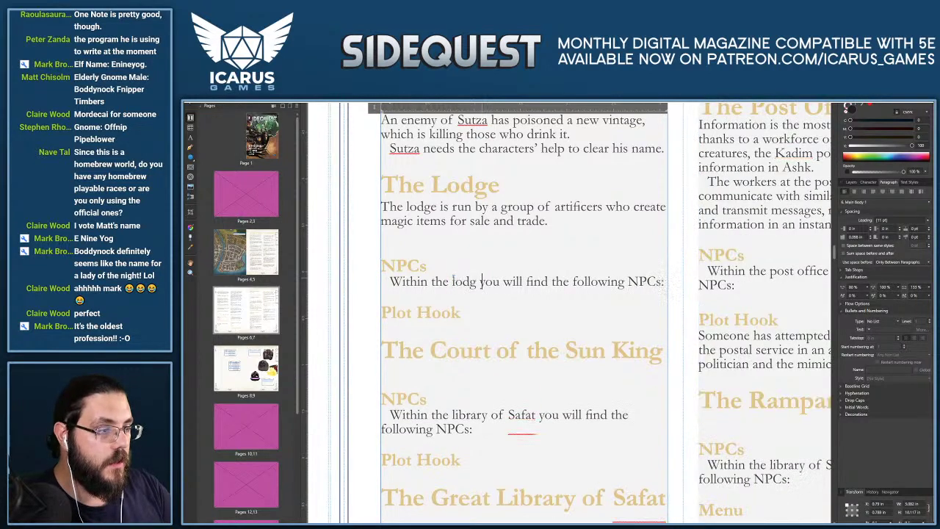
Add an empty body paragraph beneath the Plot Hook heading of The Lodge section.
{"action": "scroll", "coordinate": [468, 287], "scroll_direction": "down", "scroll_amount": 1}
{"action": "scroll", "coordinate": [468, 287], "scroll_direction": "down", "scroll_amount": 1, "text": "ctrl"}
{"action": "left_click", "coordinate": [468, 291]}
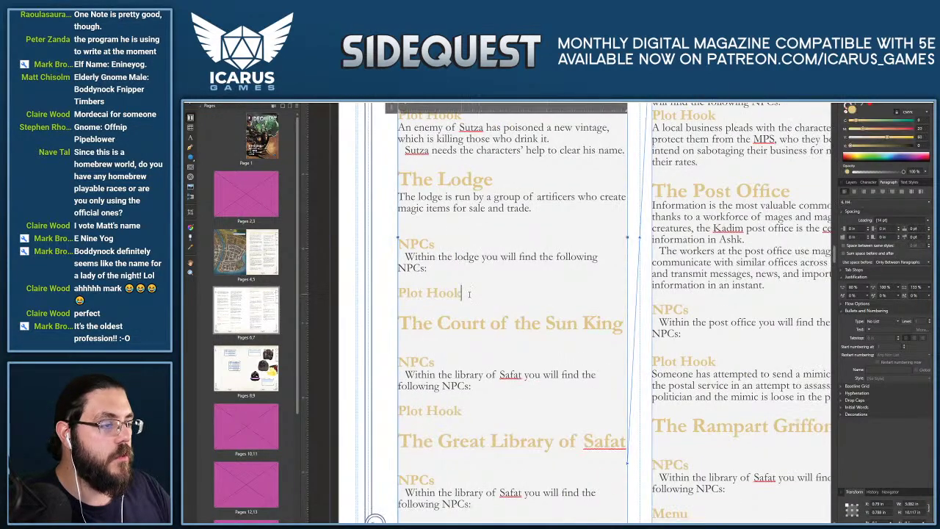
{"action": "key", "text": "Return"}
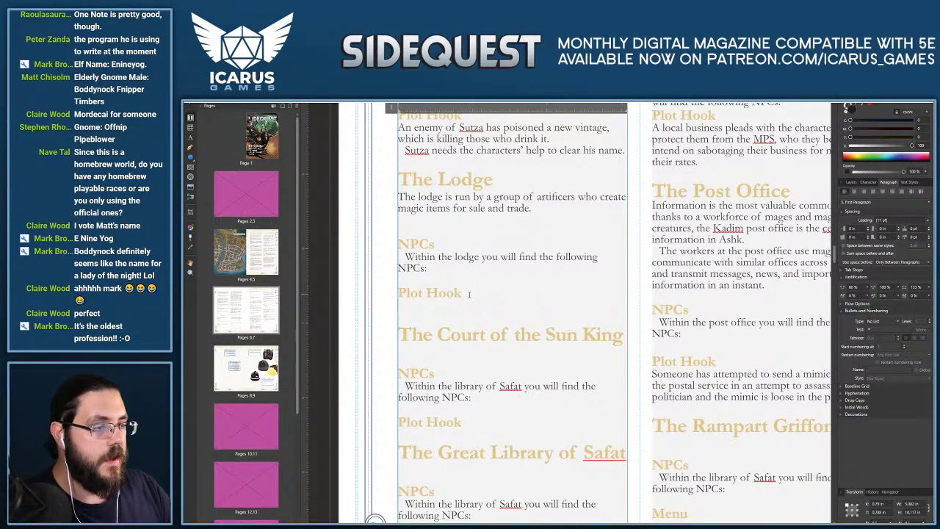
{"action": "key", "text": "Escape"}
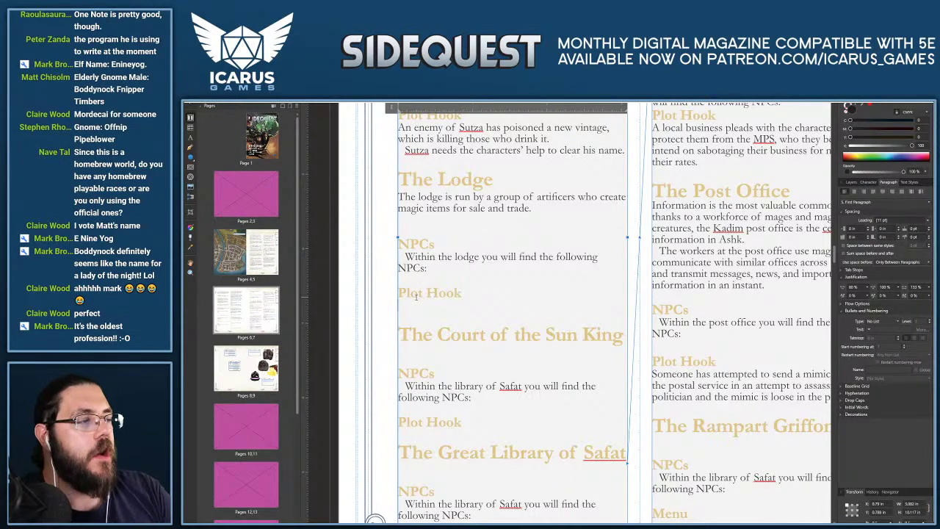
Review the finished location entries and plot hooks, including Meteor Metalworks, Runesmith and Thaumaturgy Brewery, alongside The Lodge section.
{"action": "scroll", "coordinate": [417, 296], "scroll_direction": "down", "scroll_amount": 5}
{"action": "scroll", "coordinate": [654, 157], "scroll_direction": "up", "scroll_amount": 3}
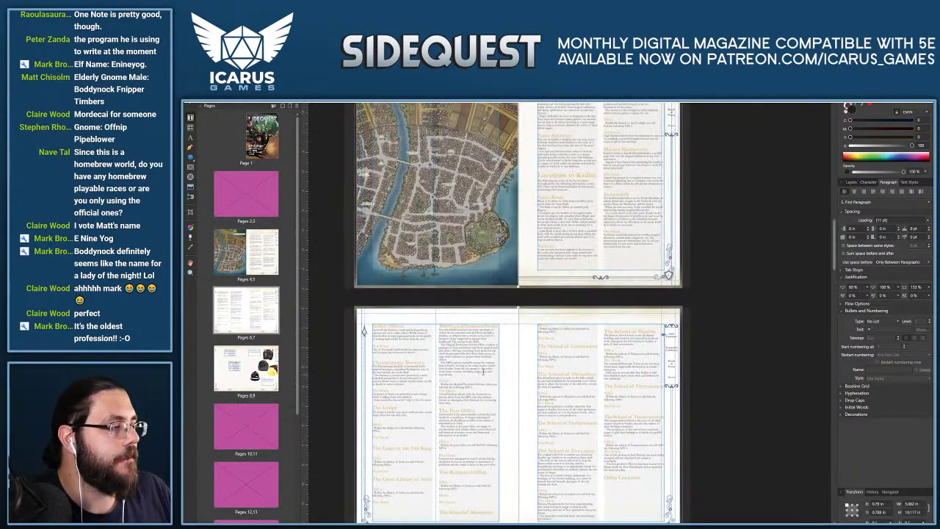
{"action": "scroll", "coordinate": [653, 157], "scroll_direction": "up", "scroll_amount": 4}
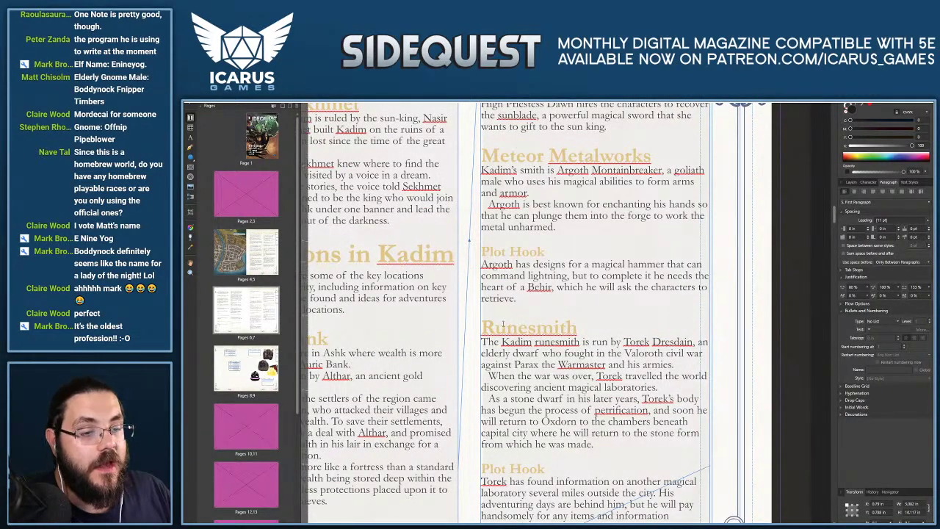
{"action": "scroll", "coordinate": [452, 283], "scroll_direction": "down", "scroll_amount": 2}
{"action": "scroll", "coordinate": [451, 283], "scroll_direction": "left", "scroll_amount": 2}
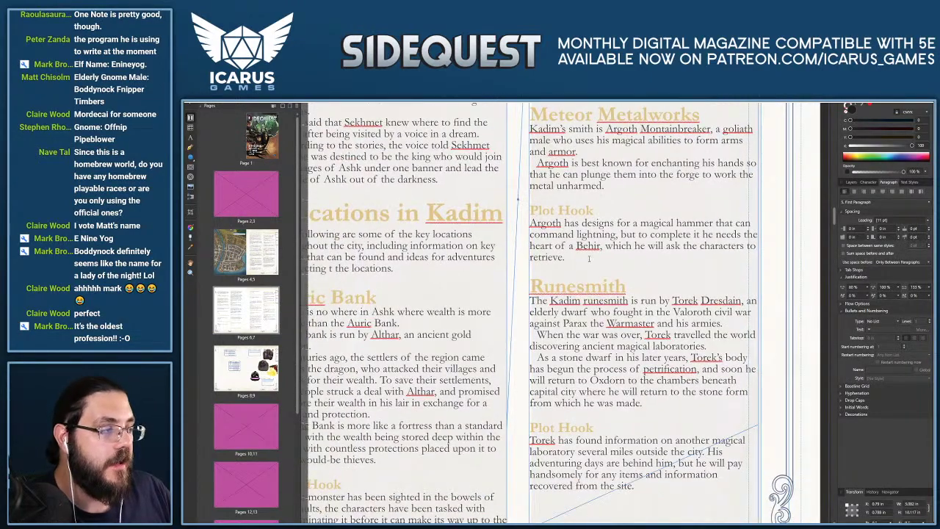
{"action": "scroll", "coordinate": [588, 258], "scroll_direction": "down", "scroll_amount": 5}
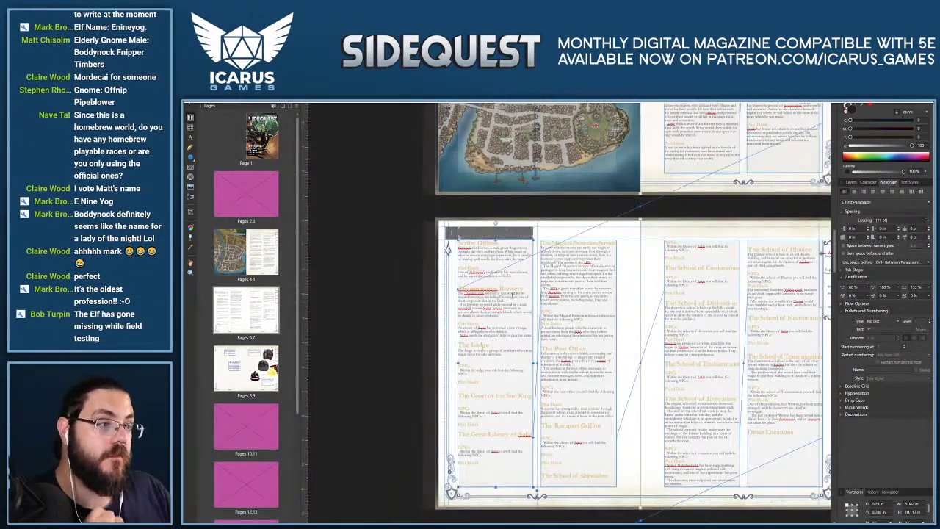
{"action": "scroll", "coordinate": [467, 366], "scroll_direction": "up", "scroll_amount": 10}
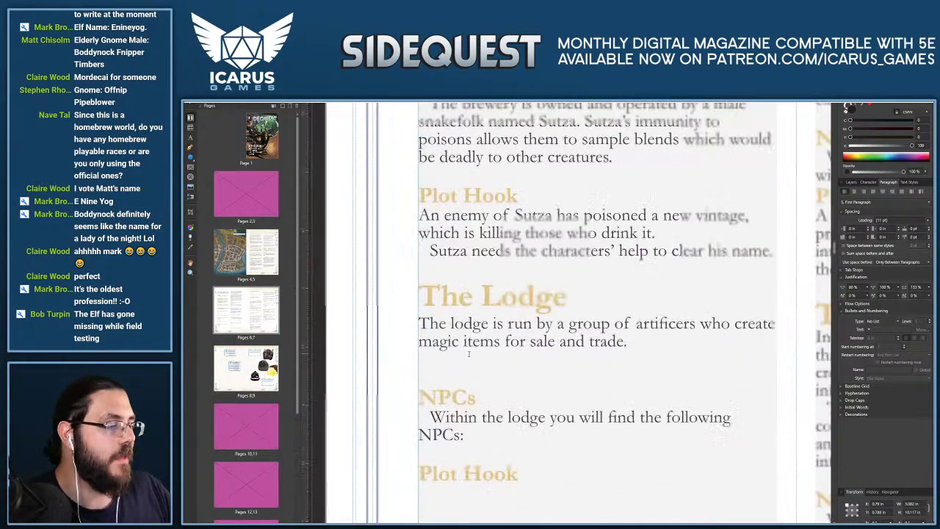
{"action": "scroll", "coordinate": [546, 341], "scroll_direction": "down", "scroll_amount": 1}
{"action": "scroll", "coordinate": [546, 341], "scroll_direction": "down", "scroll_amount": 2}
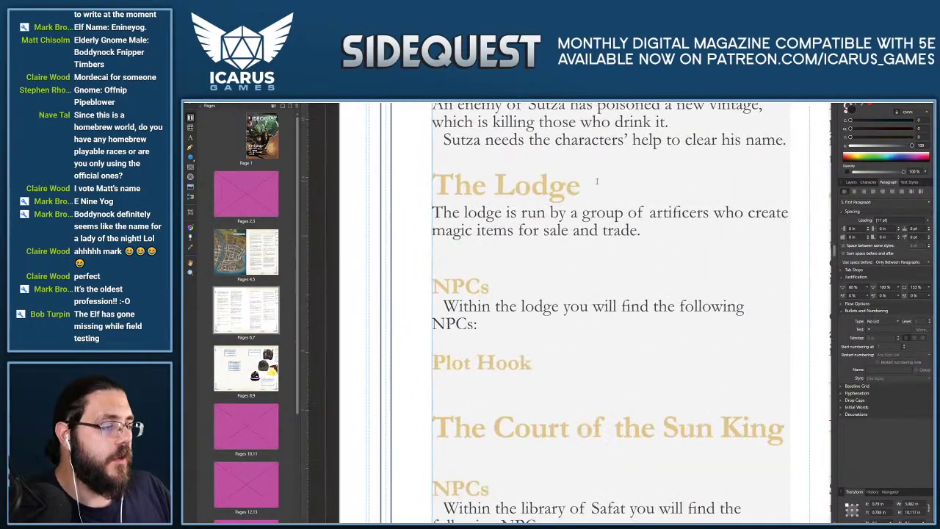
{"action": "scroll", "coordinate": [567, 275], "scroll_direction": "down", "scroll_amount": 1}
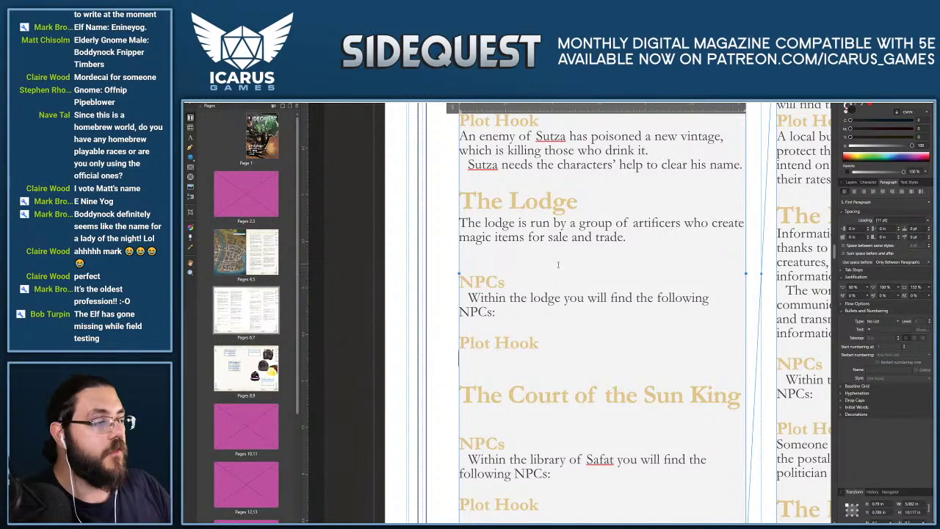
{"action": "scroll", "coordinate": [517, 349], "scroll_direction": "down", "scroll_amount": 2}
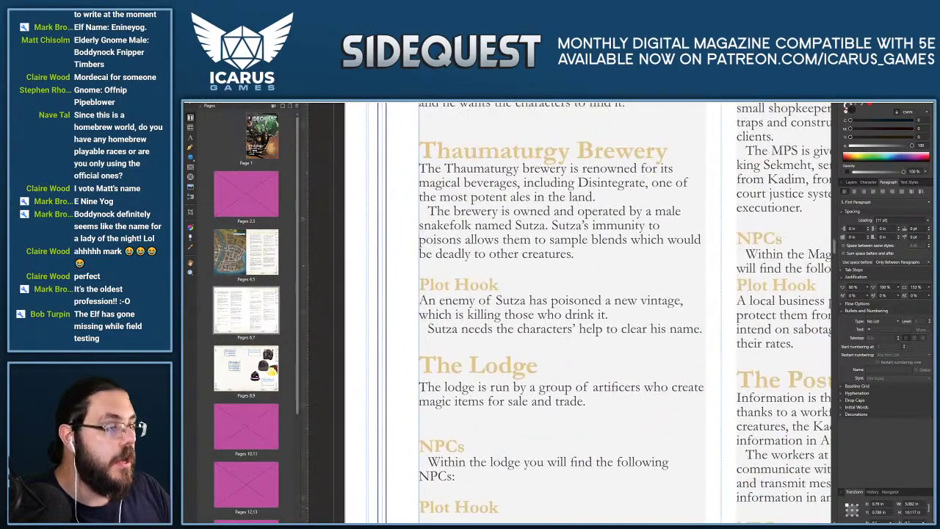
Write The Lodge's plot hook as "Modecai the elf has gone missing while field testing an experimental new magic item.".
{"action": "type", "text": "Moda"}
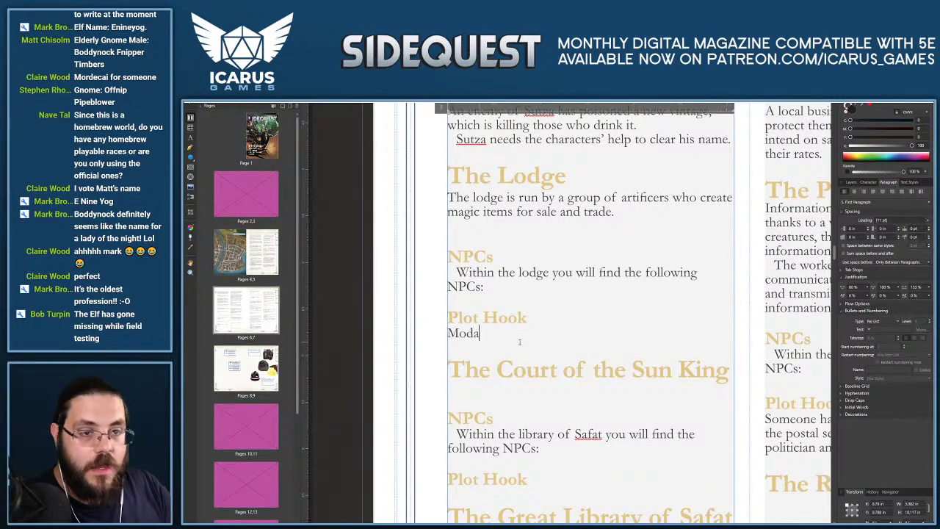
{"action": "key", "text": "BackSpace"}
{"action": "type", "text": "e"}
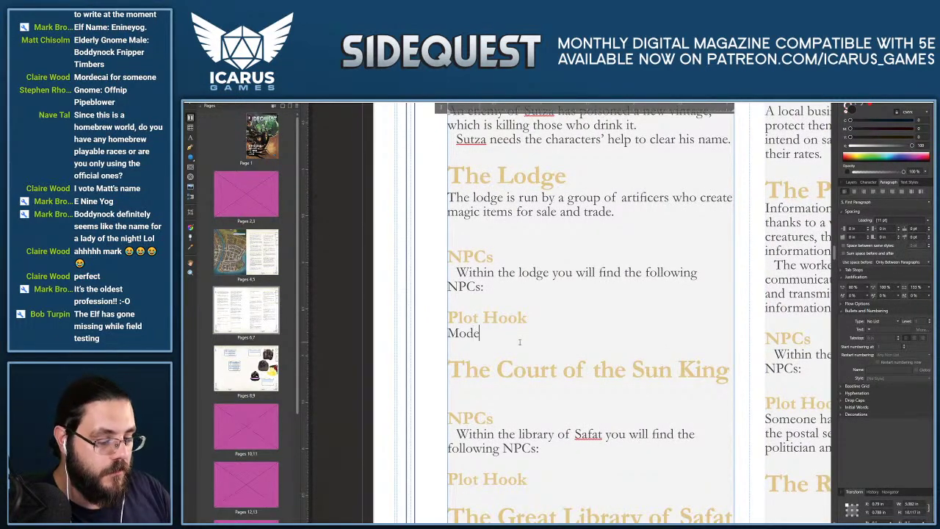
{"action": "type", "text": "cai t"}
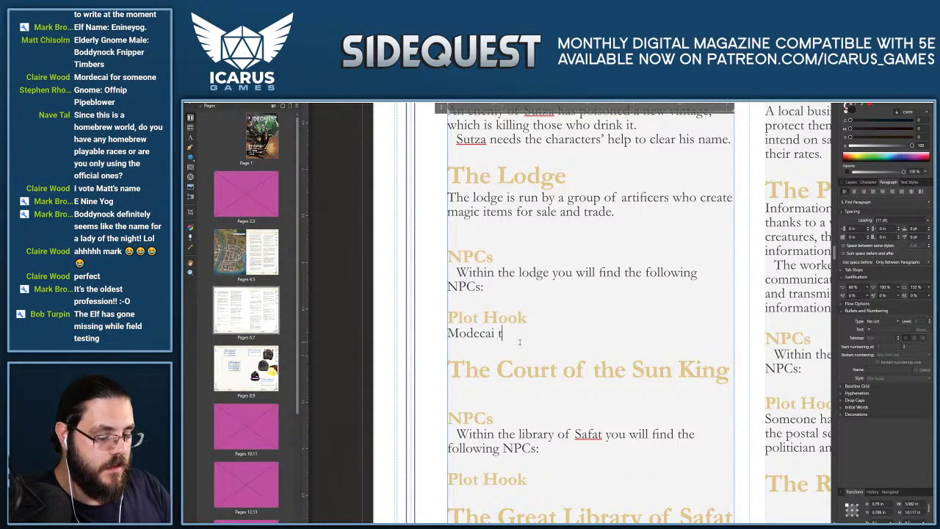
{"action": "type", "text": "he elf has "}
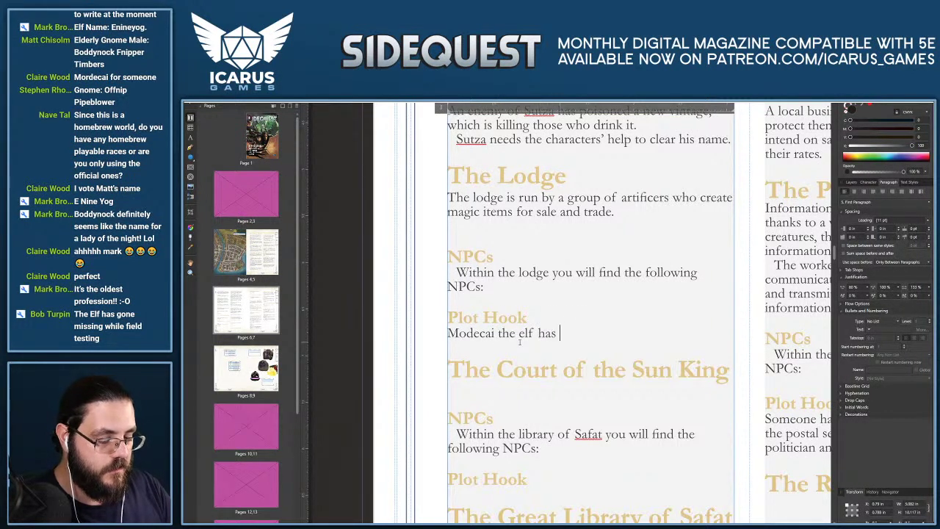
{"action": "type", "text": "gone missing while "}
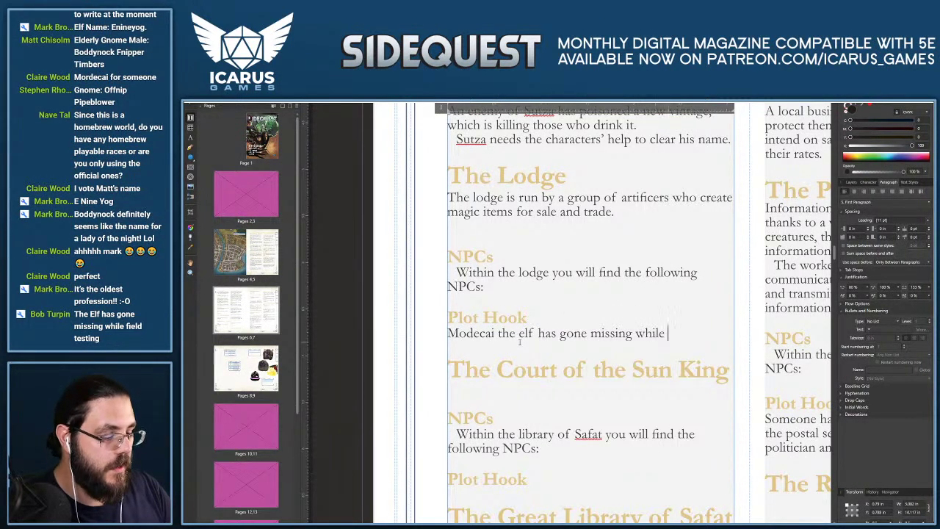
{"action": "type", "text": "field tsting an"}
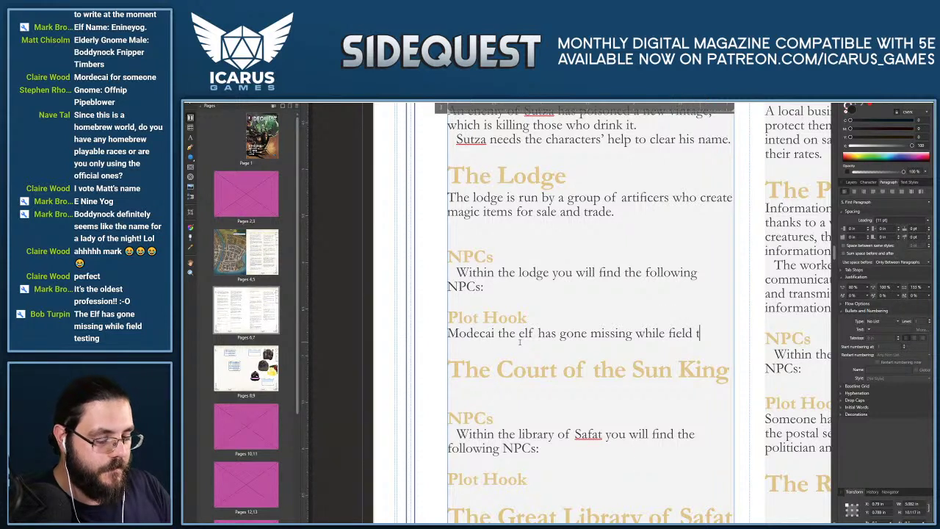
{"action": "key", "text": "BackSpace"}
{"action": "key", "text": "BackSpace"}
{"action": "key", "text": "BackSpace"}
{"action": "key", "text": "BackSpace"}
{"action": "key", "text": "BackSpace"}
{"action": "key", "text": "BackSpace"}
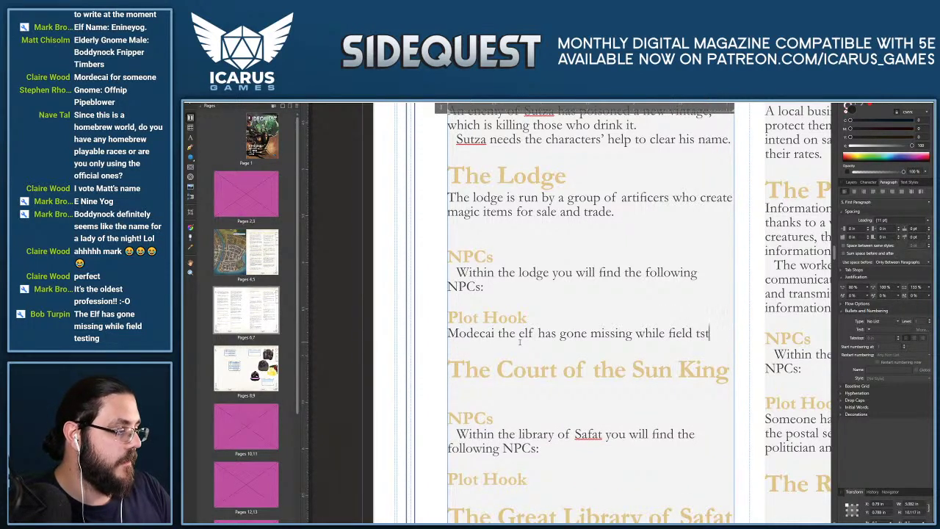
{"action": "type", "text": "testing an experimen"}
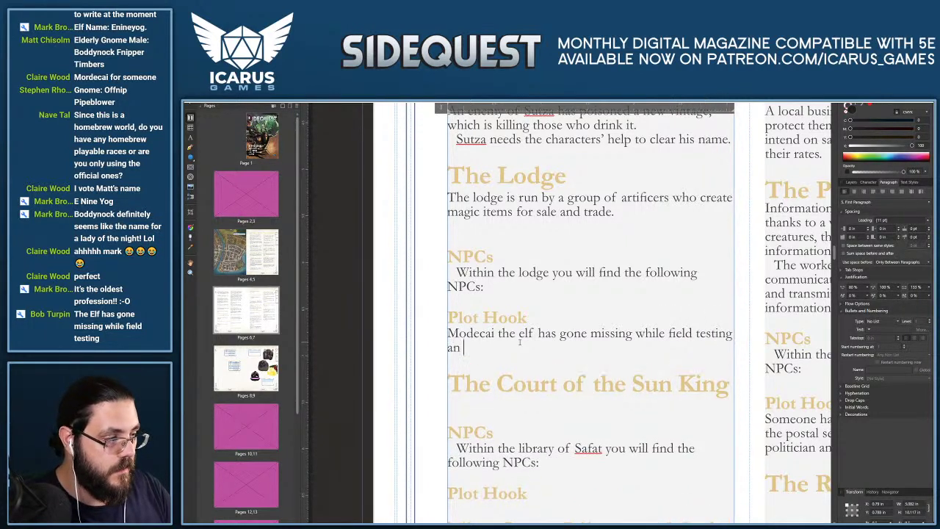
{"action": "type", "text": "ta"}
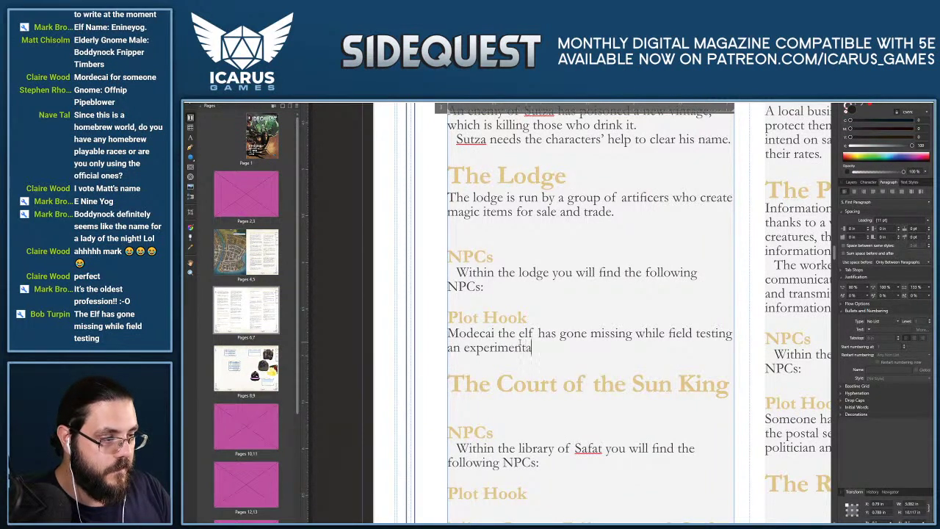
{"action": "type", "text": "l new "}
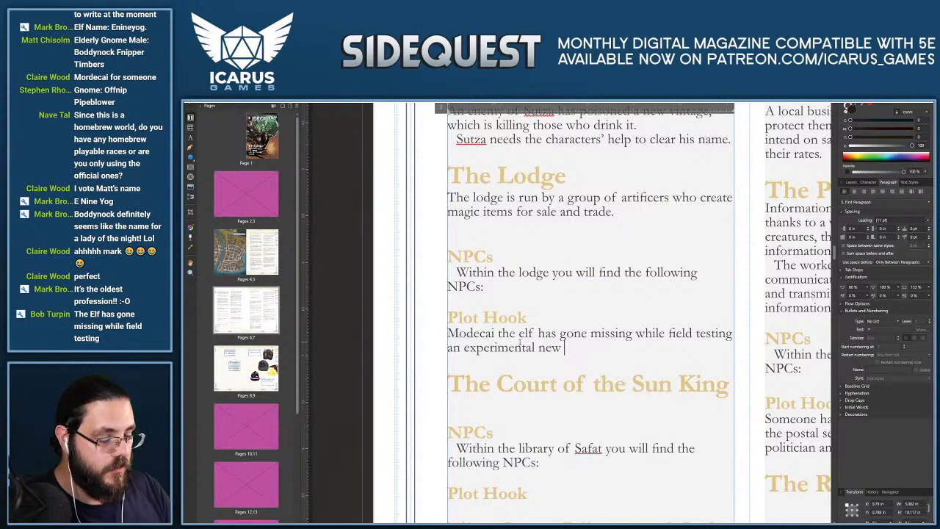
{"action": "type", "text": "magic item."}
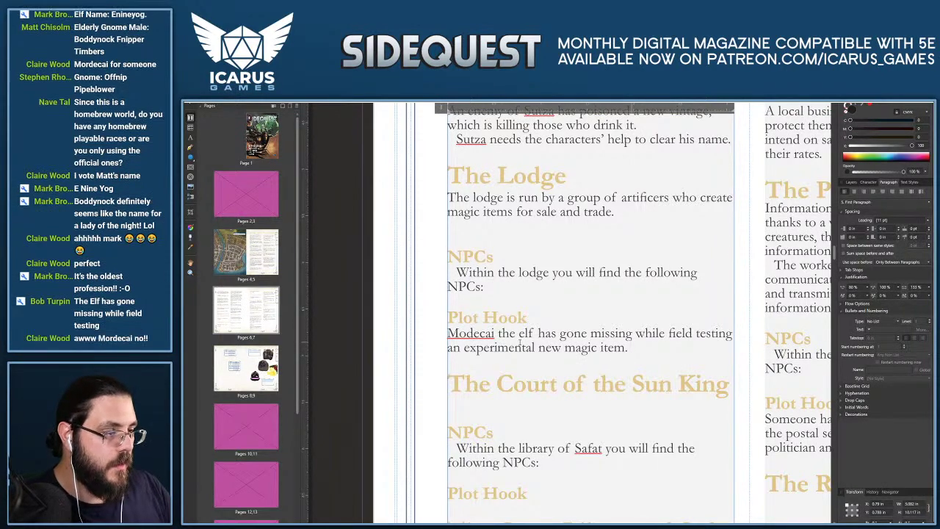
Check The Lodge's NPC table on pages 8,9 against the new plot hook.
{"action": "scroll", "coordinate": [520, 342], "scroll_direction": "down", "scroll_amount": 5}
{"action": "scroll", "coordinate": [526, 338], "scroll_direction": "down", "scroll_amount": 5}
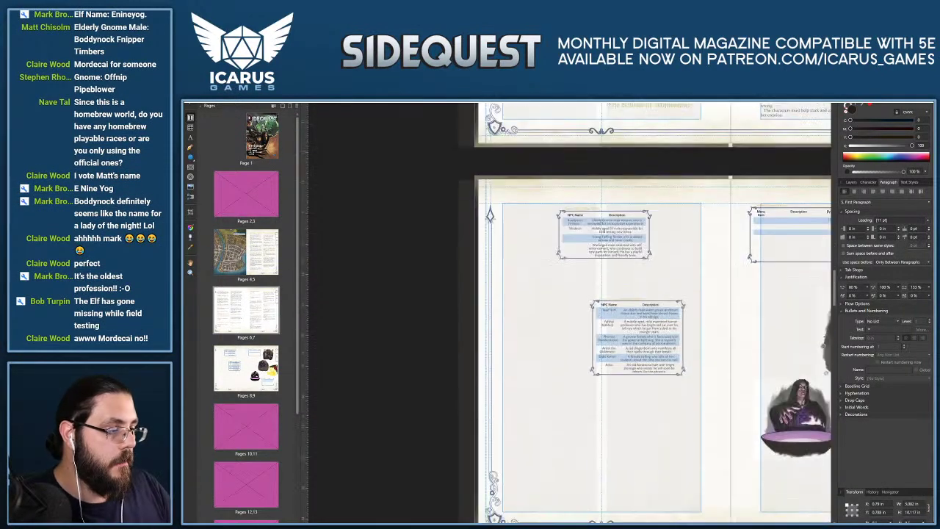
{"action": "scroll", "coordinate": [633, 253], "scroll_direction": "up", "scroll_amount": 1}
{"action": "scroll", "coordinate": [557, 380], "scroll_direction": "up", "scroll_amount": 5}
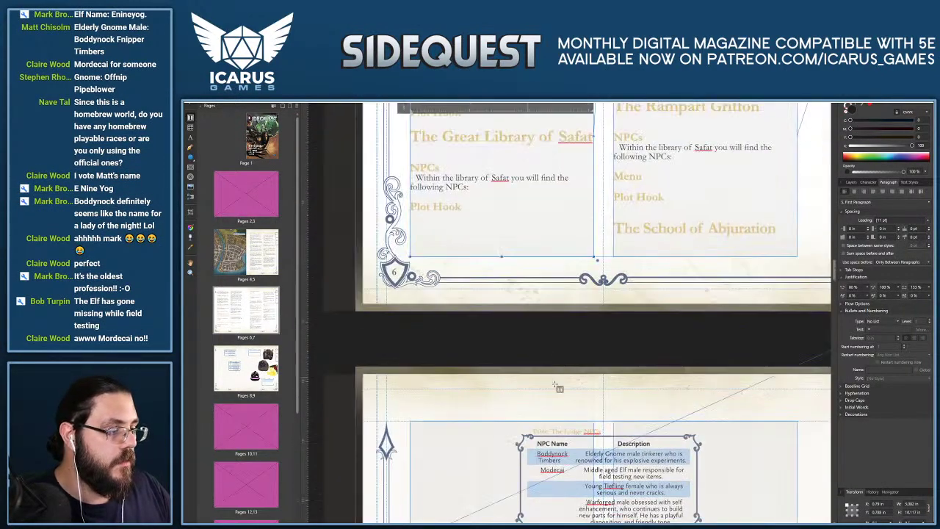
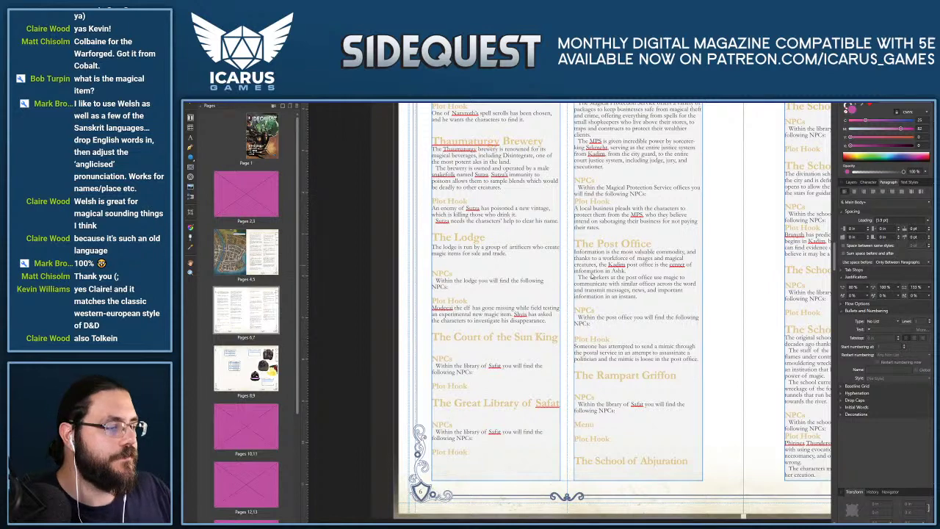
Review the introduction to Kadim and the Nasir Sekhmet passage for background to The Court of the Sun King section.
{"action": "scroll", "coordinate": [488, 342], "scroll_direction": "up", "scroll_amount": 2}
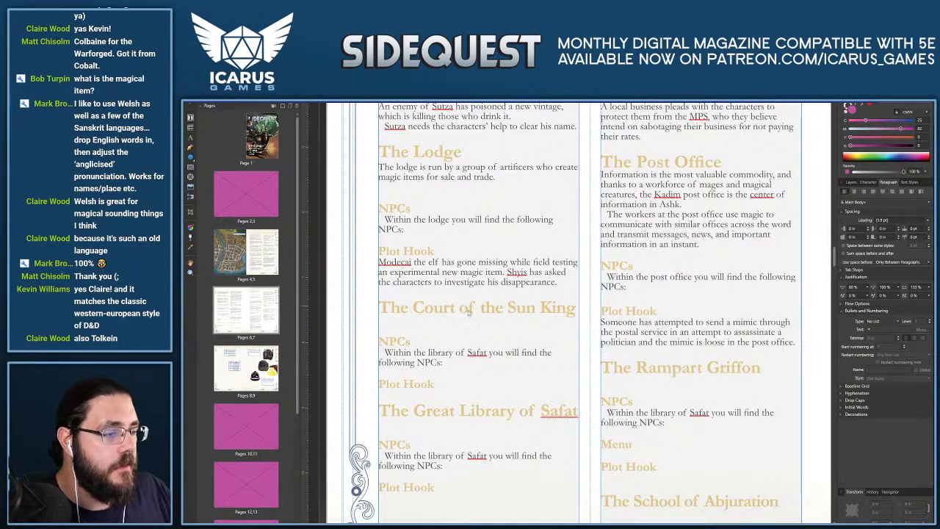
{"action": "left_click", "coordinate": [411, 328]}
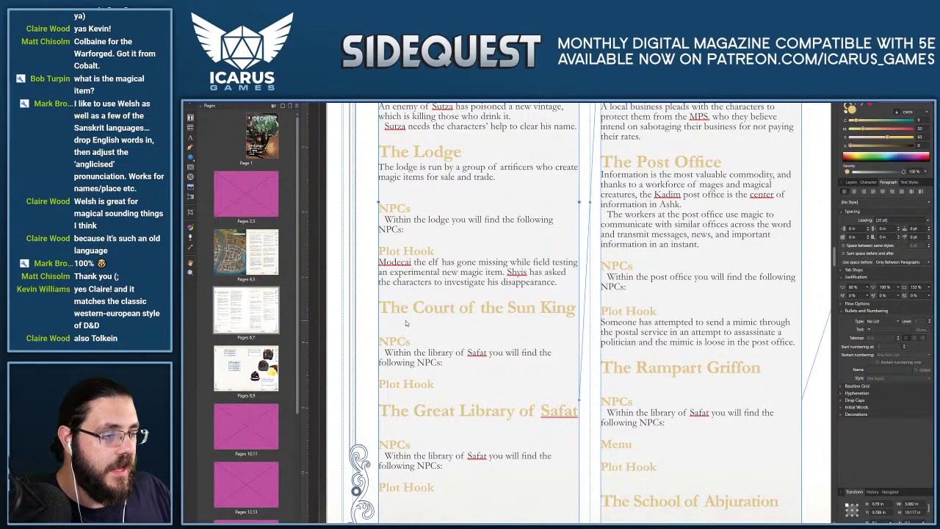
{"action": "double_click", "coordinate": [406, 320]}
{"action": "scroll", "coordinate": [391, 321], "scroll_direction": "down", "scroll_amount": 8}
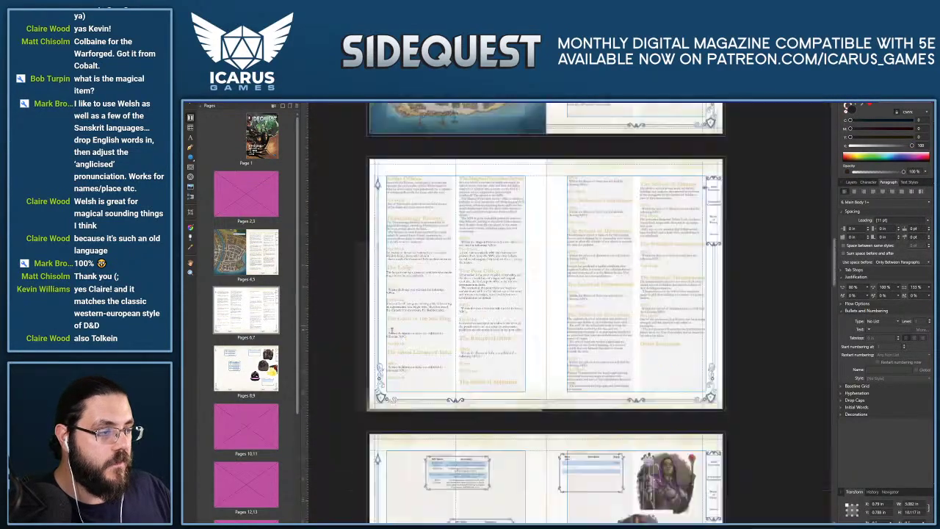
{"action": "scroll", "coordinate": [392, 322], "scroll_direction": "up", "scroll_amount": 4}
{"action": "scroll", "coordinate": [527, 278], "scroll_direction": "up", "scroll_amount": 7}
{"action": "scroll", "coordinate": [526, 277], "scroll_direction": "up", "scroll_amount": 2}
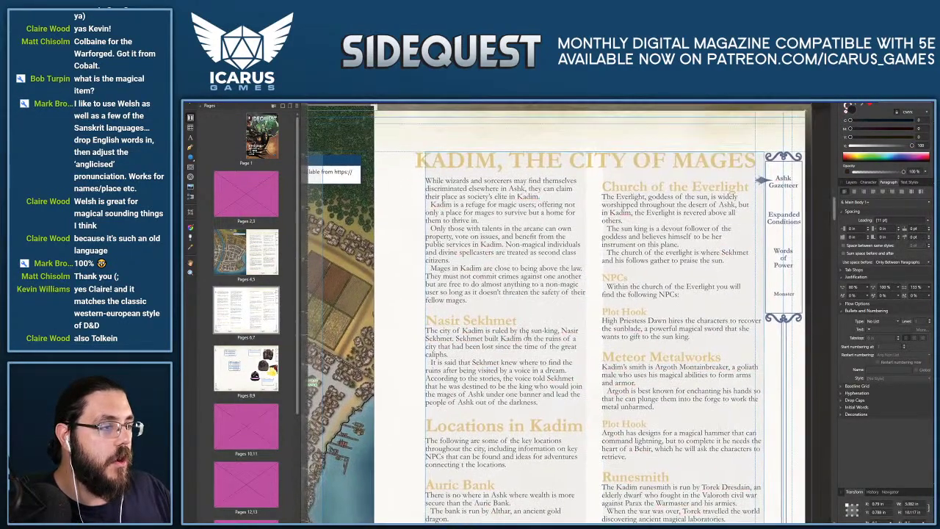
{"action": "left_click_drag", "start_coordinate": [471, 394], "coordinate": [495, 345]}
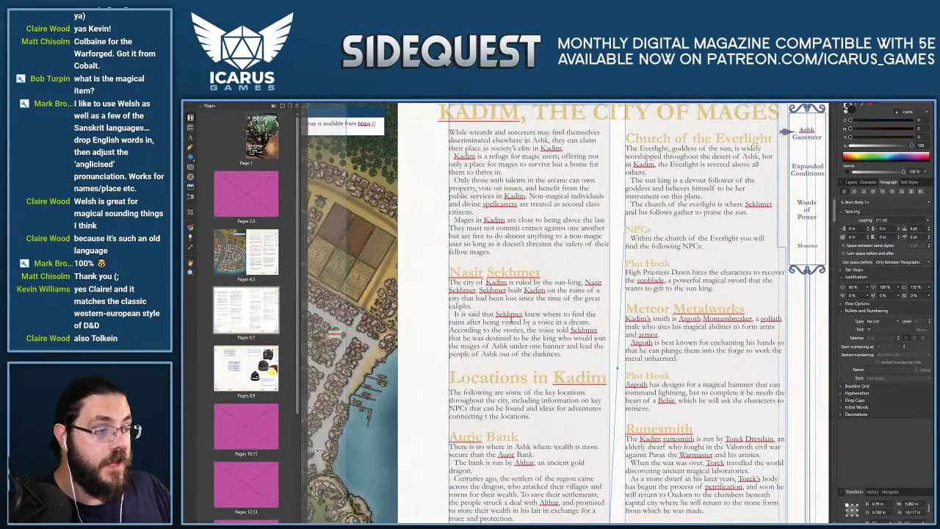
{"action": "left_click_drag", "start_coordinate": [479, 297], "coordinate": [530, 231]}
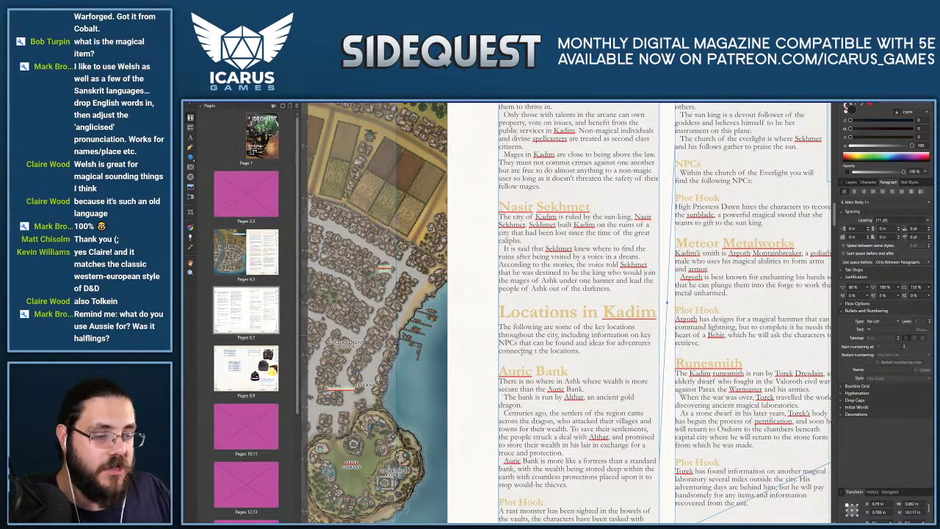
{"action": "scroll", "coordinate": [520, 335], "scroll_direction": "down", "scroll_amount": 10}
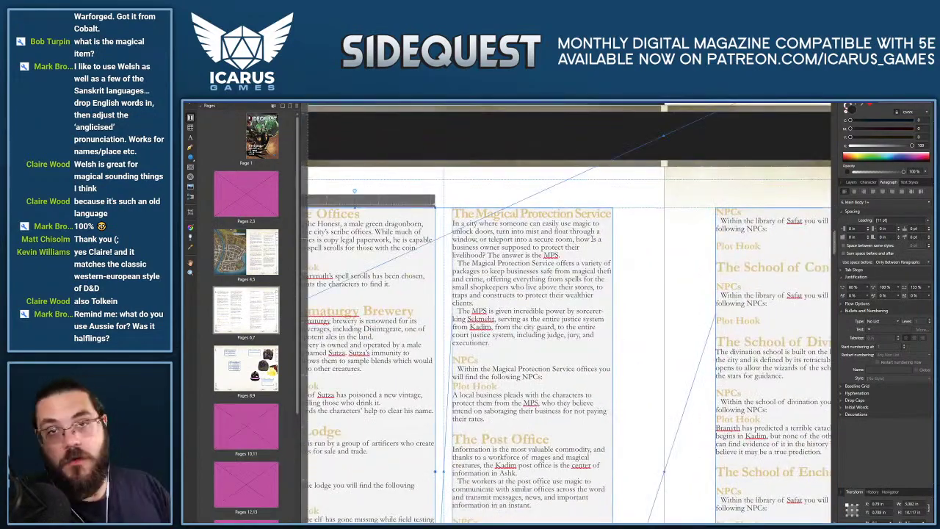
{"action": "left_click", "coordinate": [540, 275]}
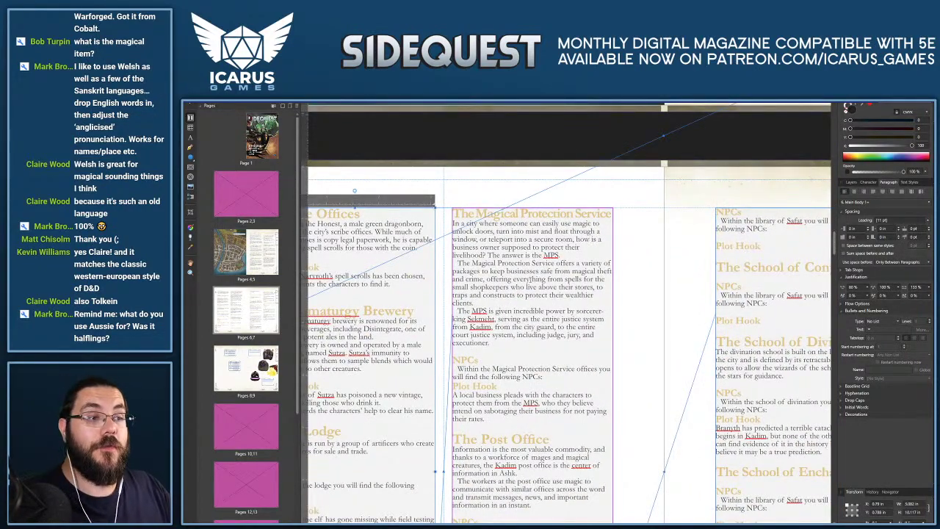
{"action": "scroll", "coordinate": [352, 316], "scroll_direction": "down", "scroll_amount": 3}
{"action": "scroll", "coordinate": [352, 316], "scroll_direction": "left", "scroll_amount": 3}
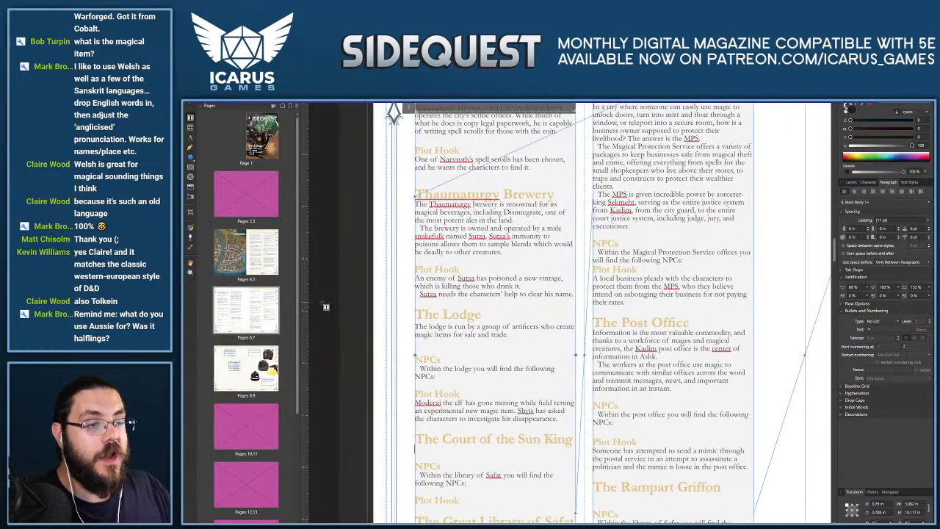
{"action": "left_click", "coordinate": [340, 310]}
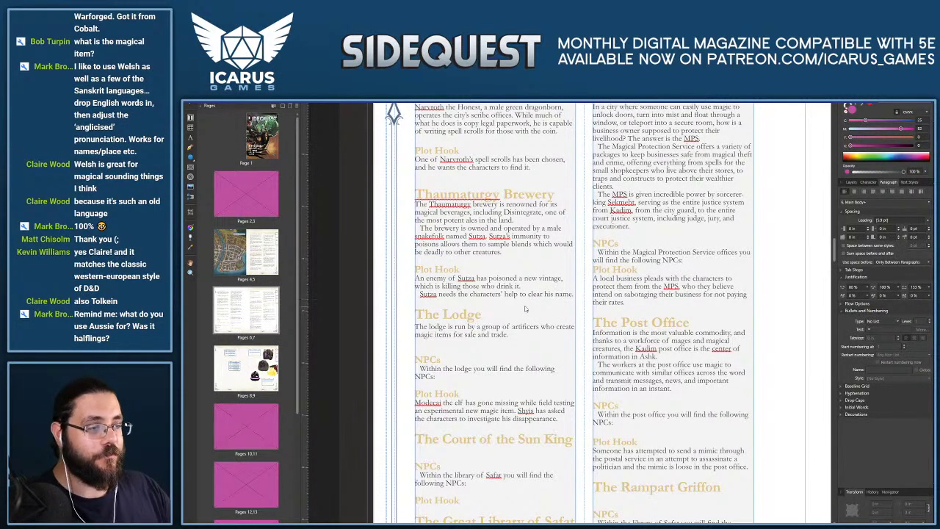
{"action": "scroll", "coordinate": [516, 299], "scroll_direction": "down", "scroll_amount": 4}
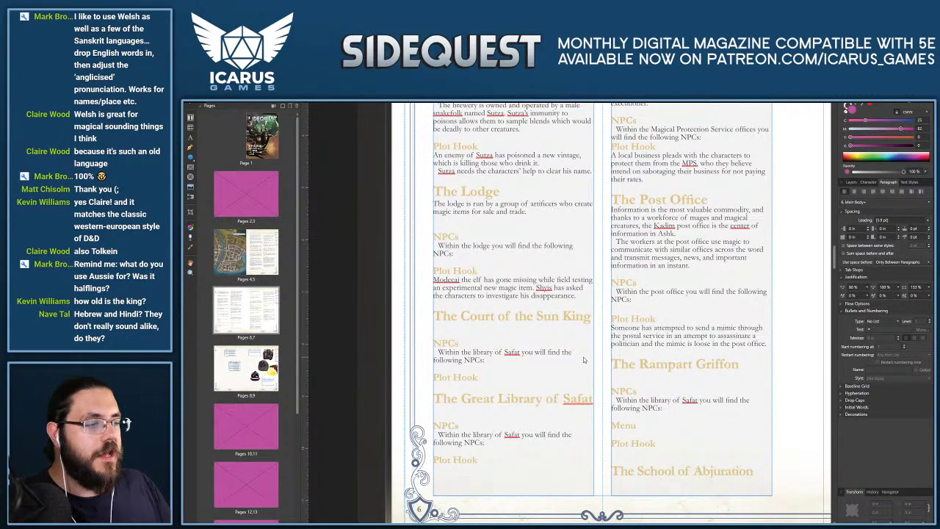
{"action": "scroll", "coordinate": [505, 337], "scroll_direction": "up", "scroll_amount": 3, "text": "ctrl"}
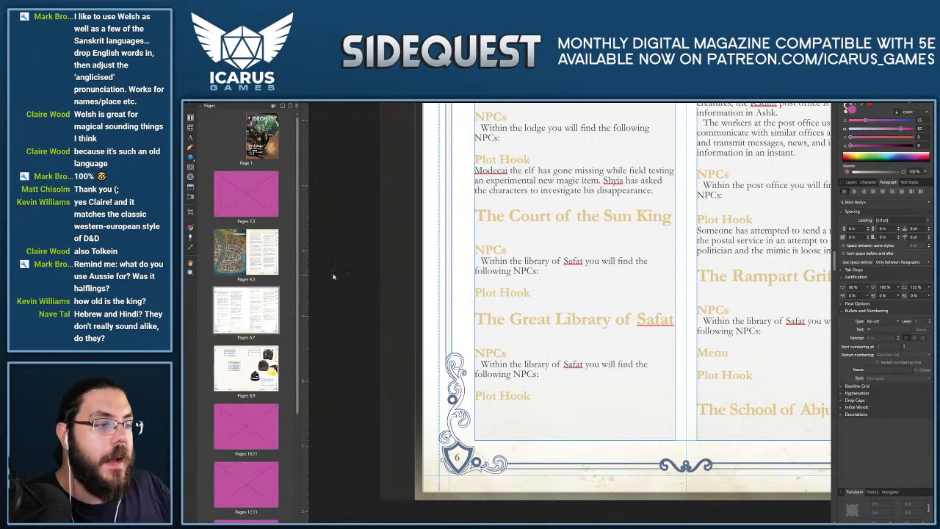
{"action": "scroll", "coordinate": [492, 249], "scroll_direction": "down", "scroll_amount": 2}
{"action": "scroll", "coordinate": [492, 250], "scroll_direction": "right", "scroll_amount": 1}
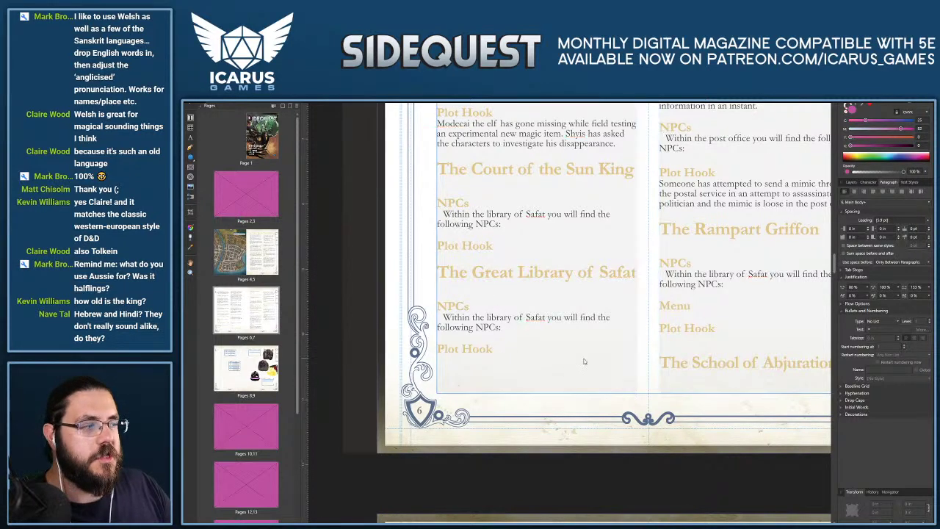
{"action": "scroll", "coordinate": [411, 263], "scroll_direction": "up", "scroll_amount": 2}
{"action": "scroll", "coordinate": [411, 263], "scroll_direction": "left", "scroll_amount": 2}
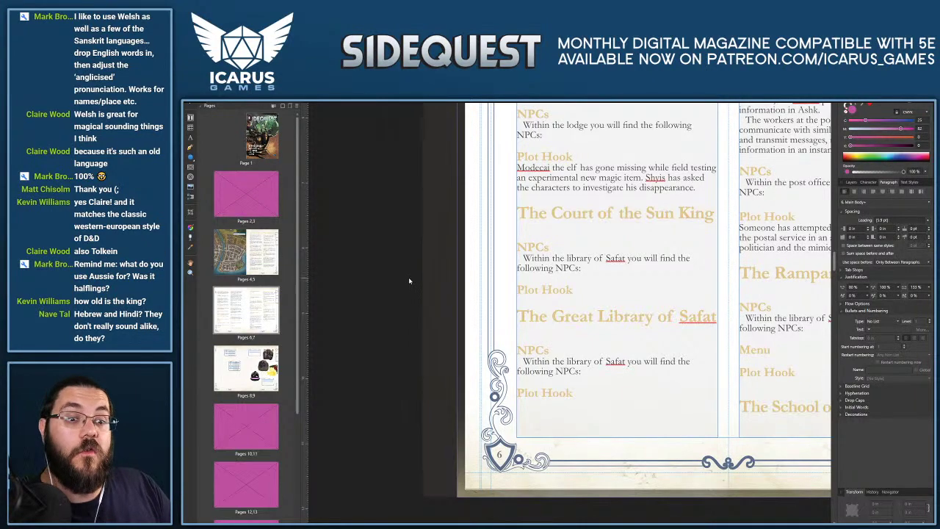
{"action": "scroll", "coordinate": [409, 281], "scroll_direction": "right", "scroll_amount": 5}
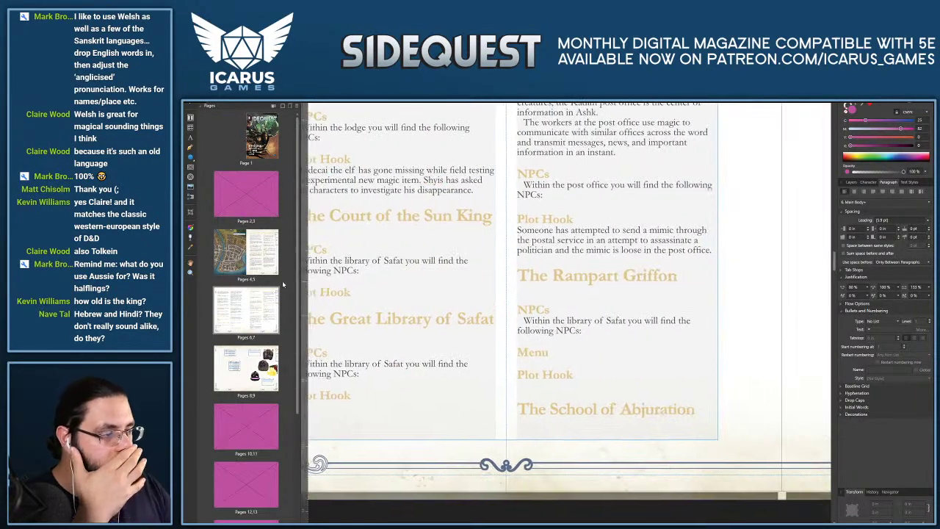
Replace "library of Safat" with "court of the sun king" in the NPC introduction of The Court of the Sun King section.
{"action": "scroll", "coordinate": [466, 376], "scroll_direction": "up", "scroll_amount": 2}
{"action": "scroll", "coordinate": [465, 376], "scroll_direction": "left", "scroll_amount": 4}
{"action": "scroll", "coordinate": [484, 300], "scroll_direction": "down", "scroll_amount": 2}
{"action": "scroll", "coordinate": [484, 299], "scroll_direction": "up", "scroll_amount": 3}
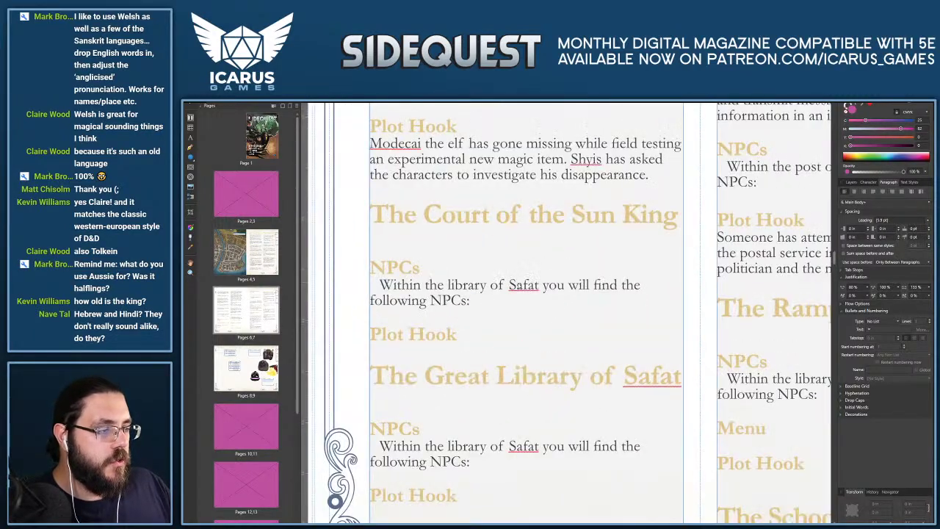
{"action": "double_click", "coordinate": [526, 285]}
{"action": "left_click_drag", "start_coordinate": [526, 285], "coordinate": [449, 285]}
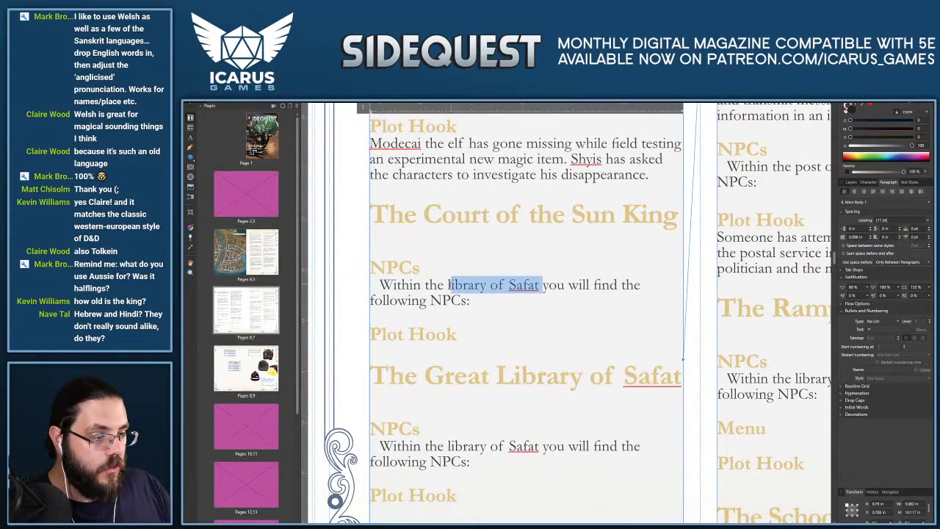
{"action": "key", "text": "BackSpace"}
{"action": "type", "text": "C"}
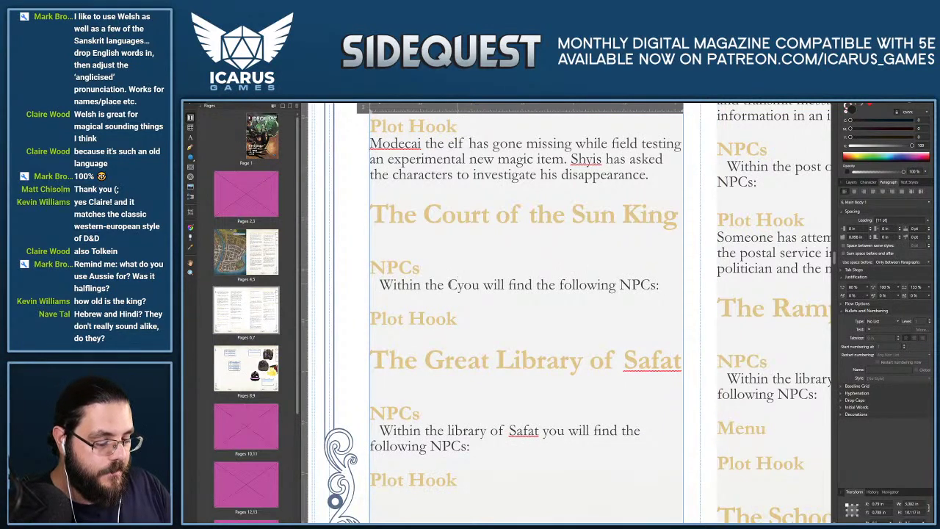
{"action": "type", "text": "ourt of the sun king"}
{"action": "left_click", "coordinate": [464, 323]}
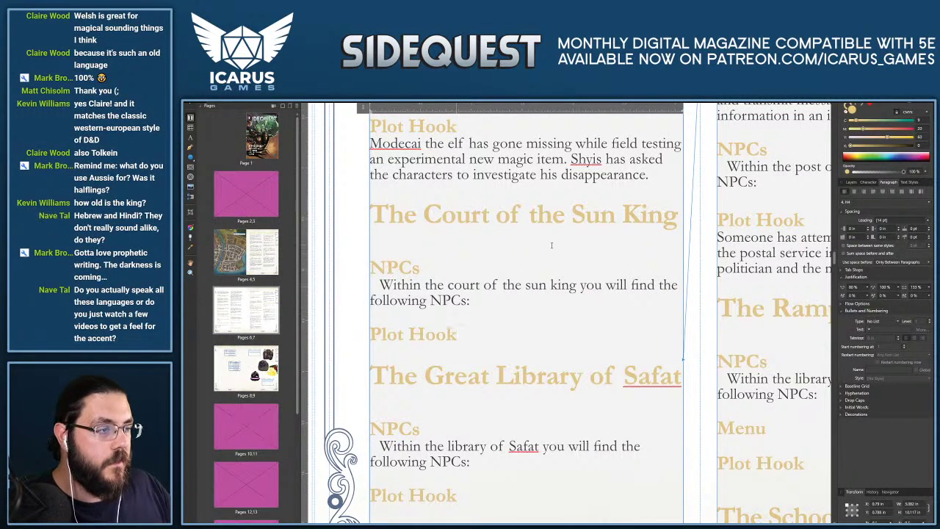
Add an empty body paragraph beneath The Court of the Sun King heading.
{"action": "left_click", "coordinate": [552, 213]}
{"action": "key", "text": "End"}
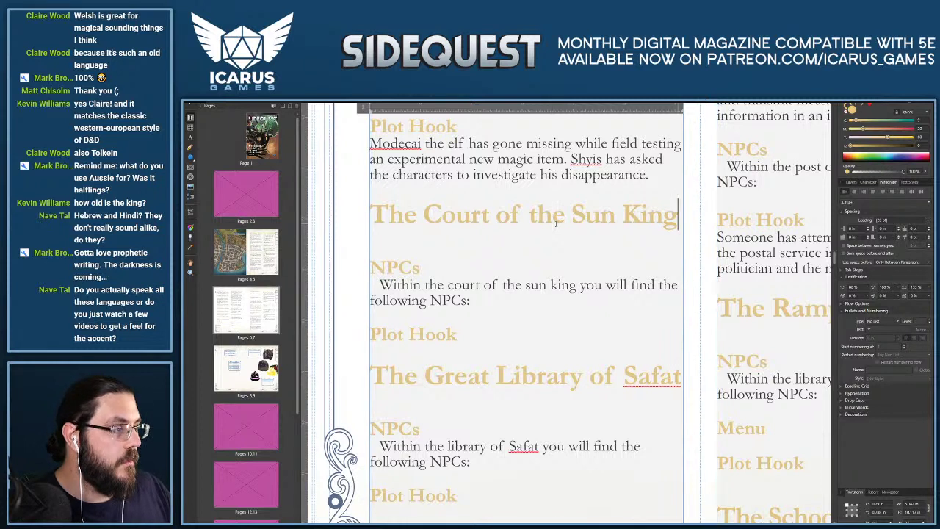
{"action": "key", "text": "Return"}
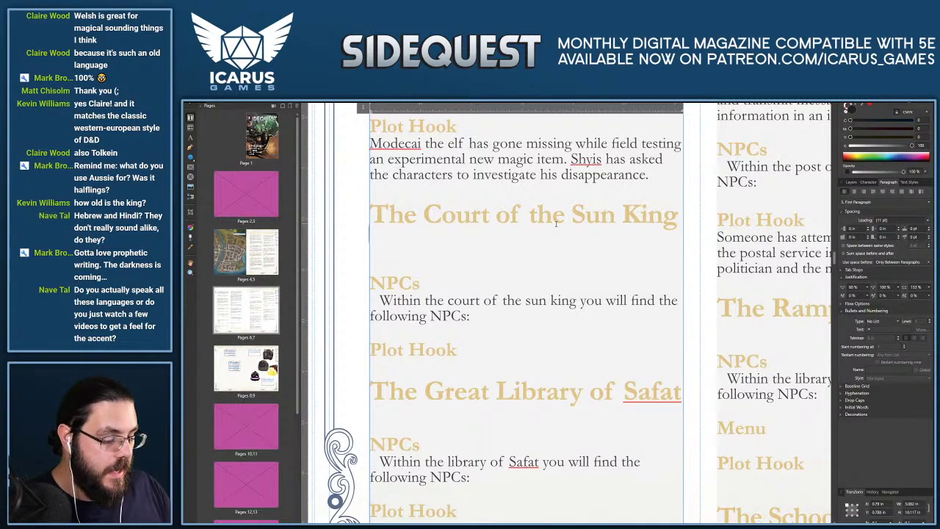
Begin the body paragraph beneath The Court of the Sun King heading with "Nasir Sekhmet has ruled".
{"action": "type", "text": "Nasir Ske"}
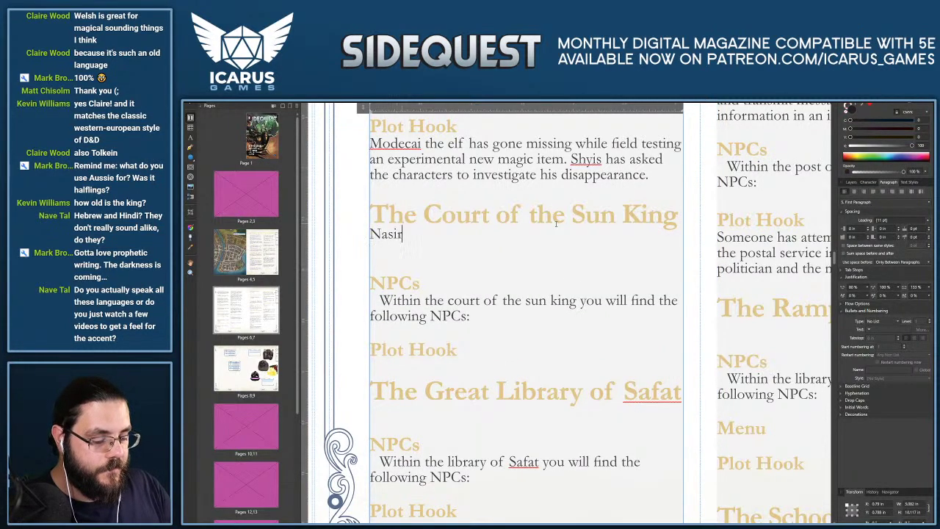
{"action": "key", "text": "BackSpace"}
{"action": "key", "text": "BackSpace"}
{"action": "type", "text": "ekhmet"}
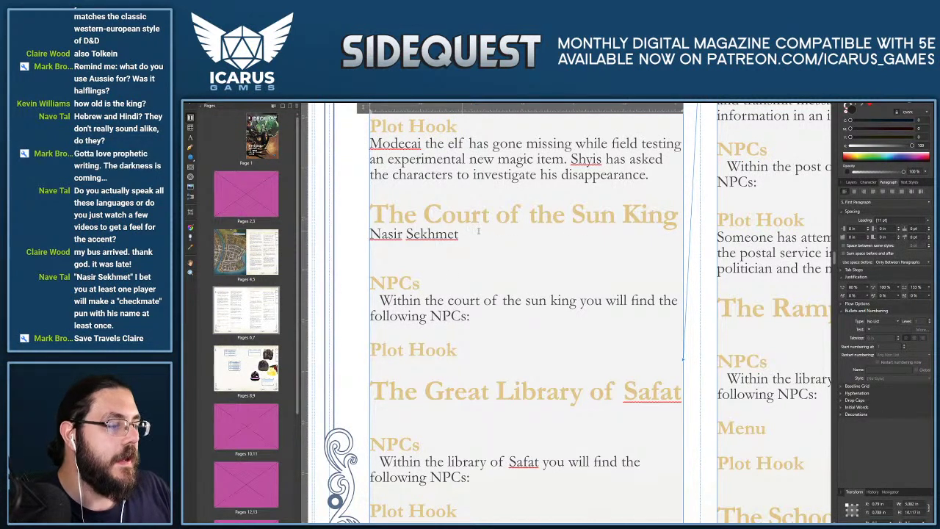
{"action": "type", "text": "has ru"}
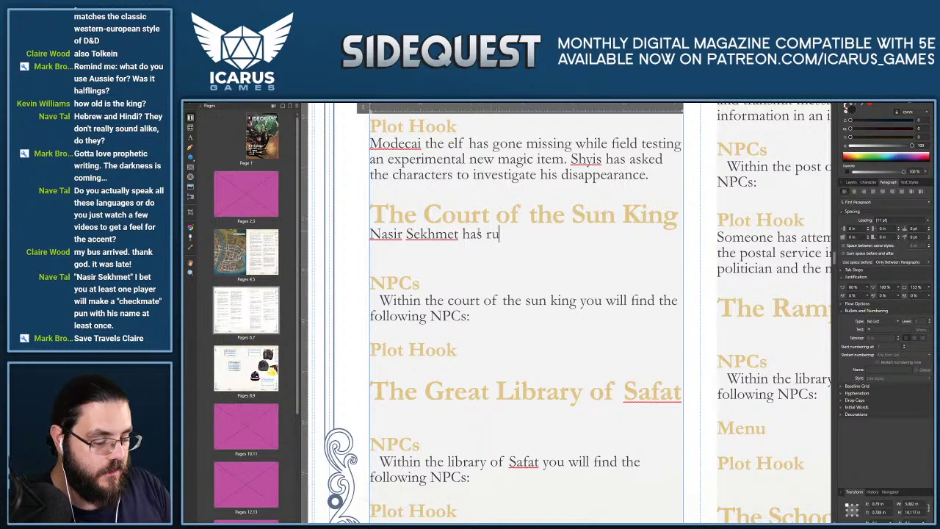
{"action": "type", "text": "les"}
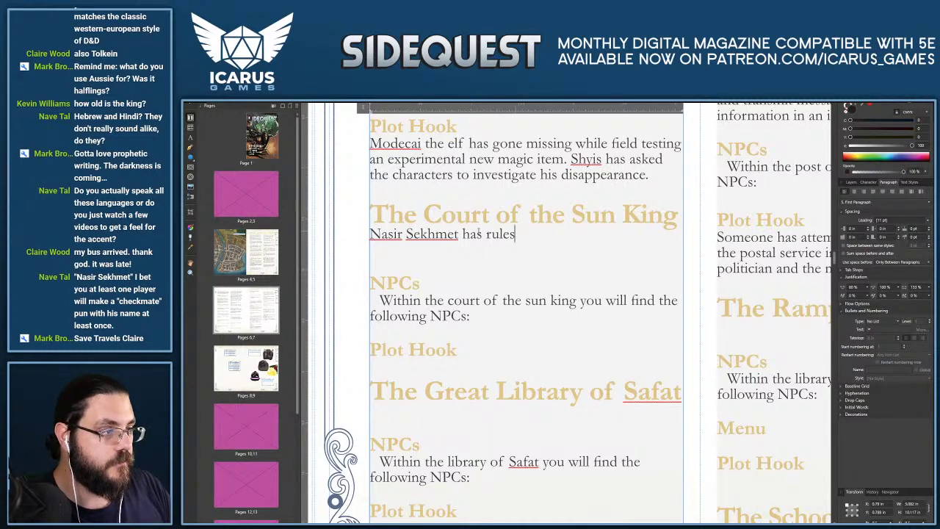
{"action": "key", "text": "BackSpace"}
{"action": "type", "text": "d"}
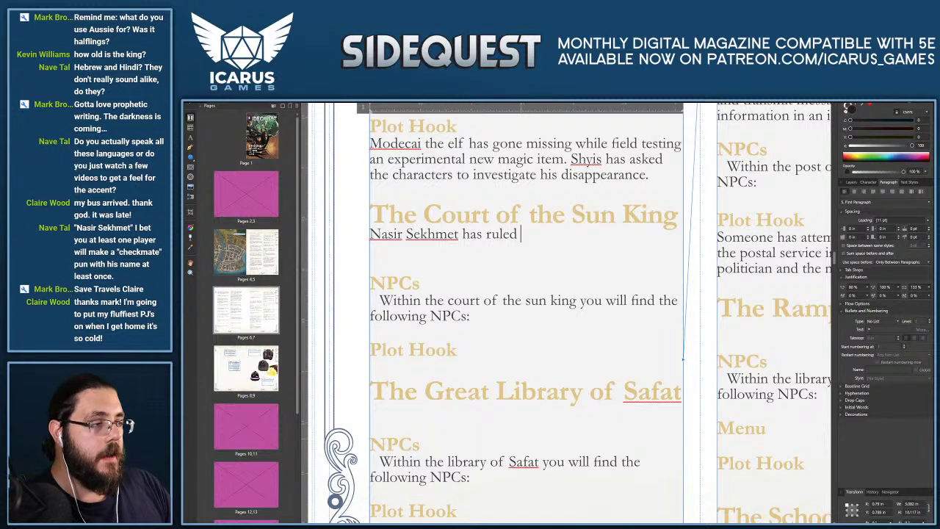
Complete the opening sentence about Nasir Sekhmet with "the city of Kadim for decades before he was crowned sun king.".
{"action": "left_click", "coordinate": [527, 461]}
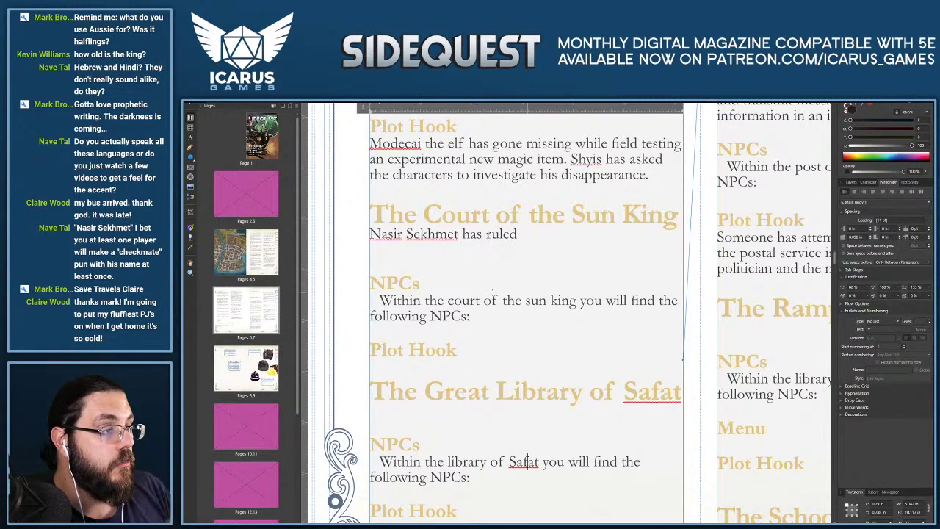
{"action": "left_click", "coordinate": [526, 234]}
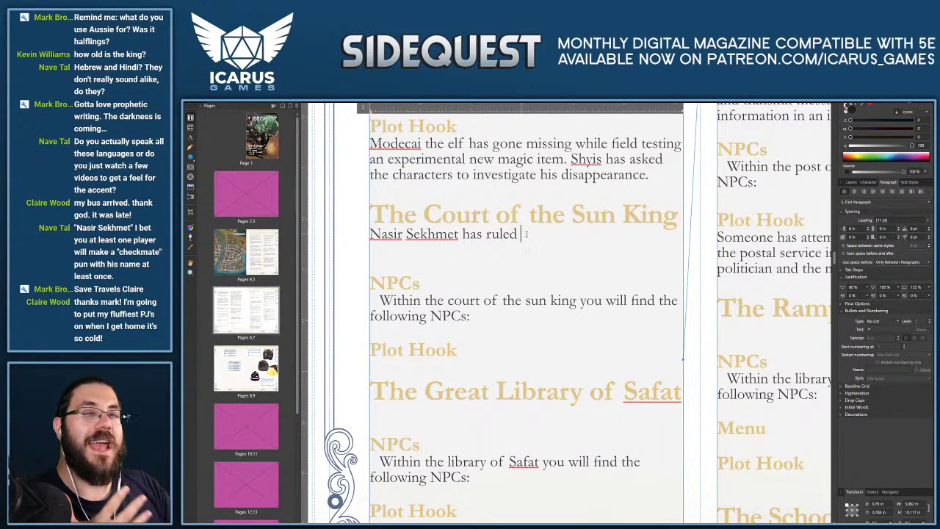
{"action": "type", "text": "the "}
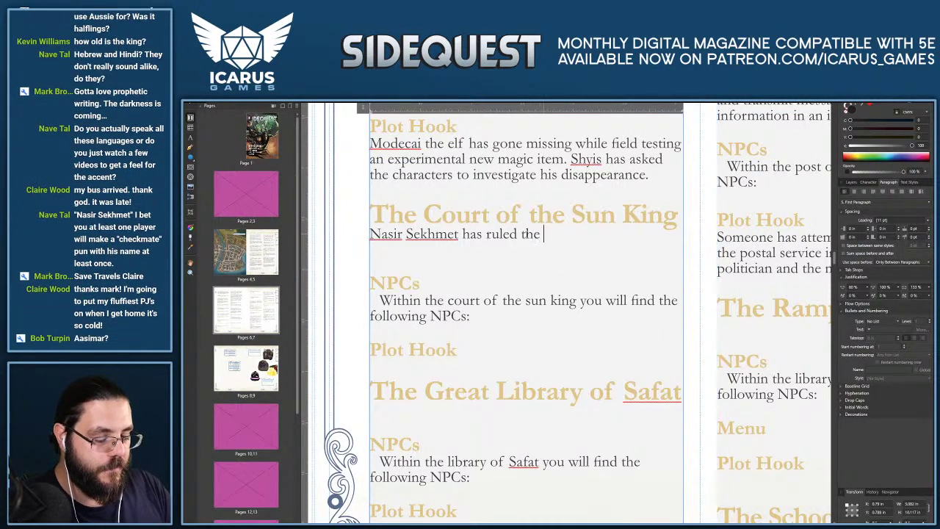
{"action": "type", "text": "city of Kadim for decades"}
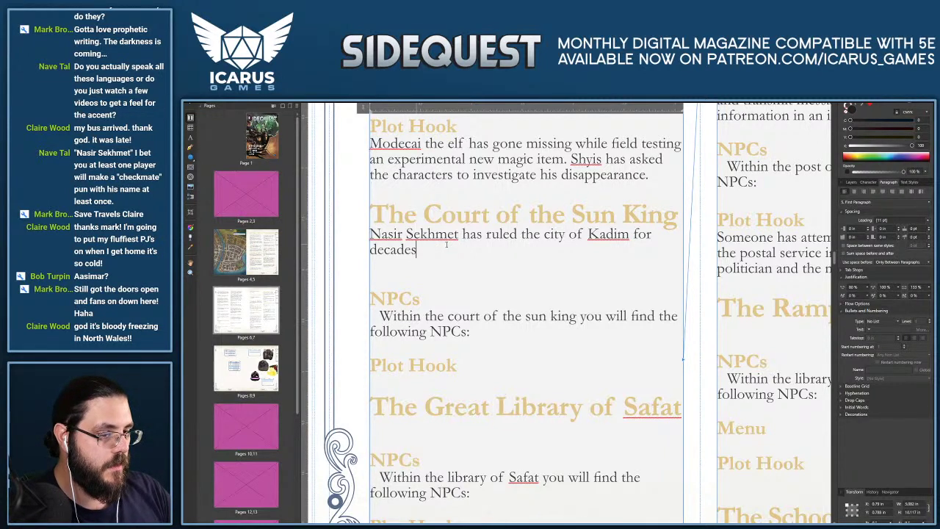
{"action": "type", "text": "before"}
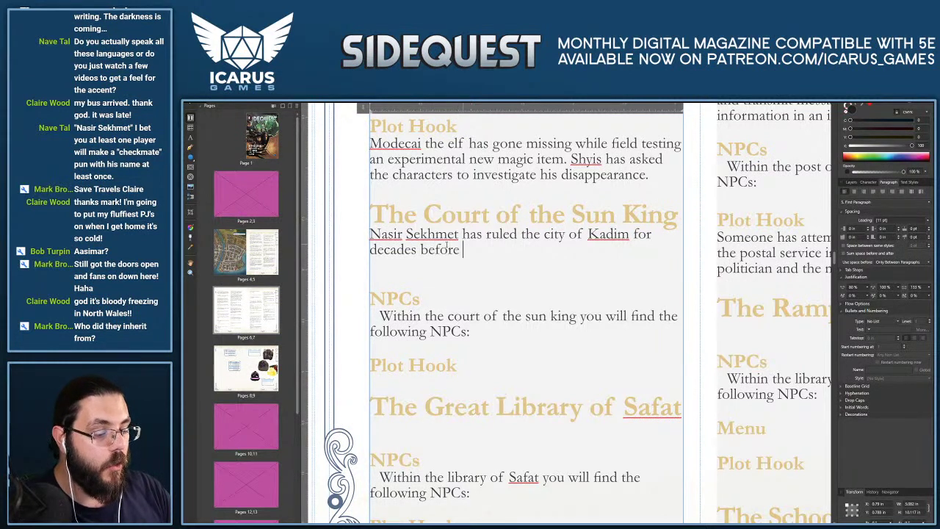
{"action": "type", "text": " he was cro"}
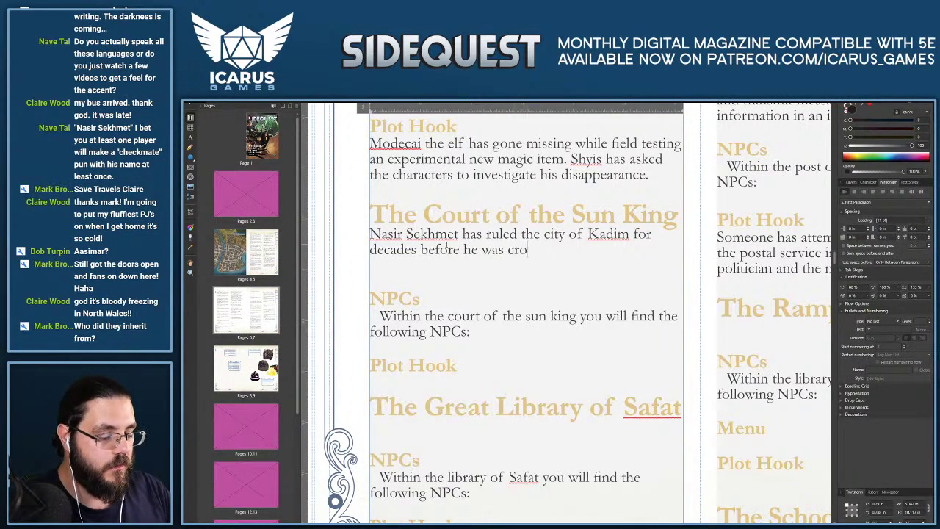
{"action": "type", "text": "wned sun "}
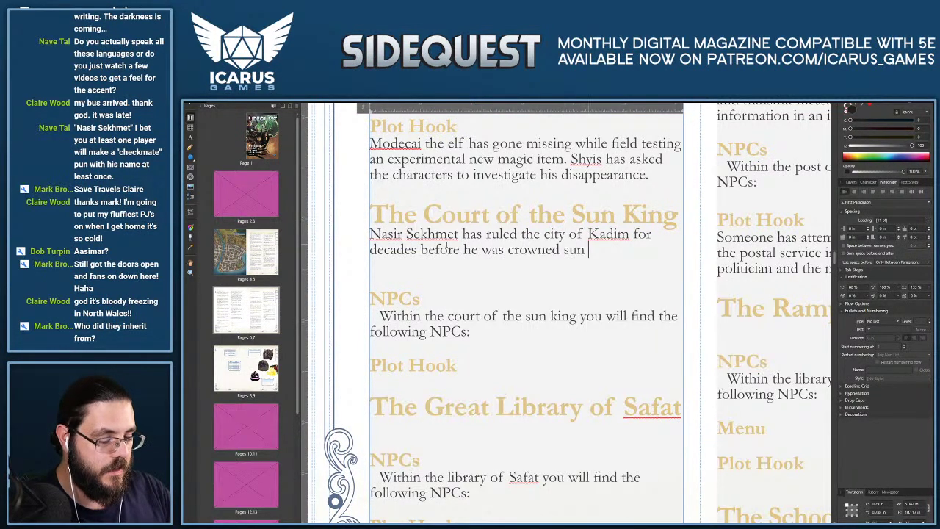
{"action": "type", "text": "king"}
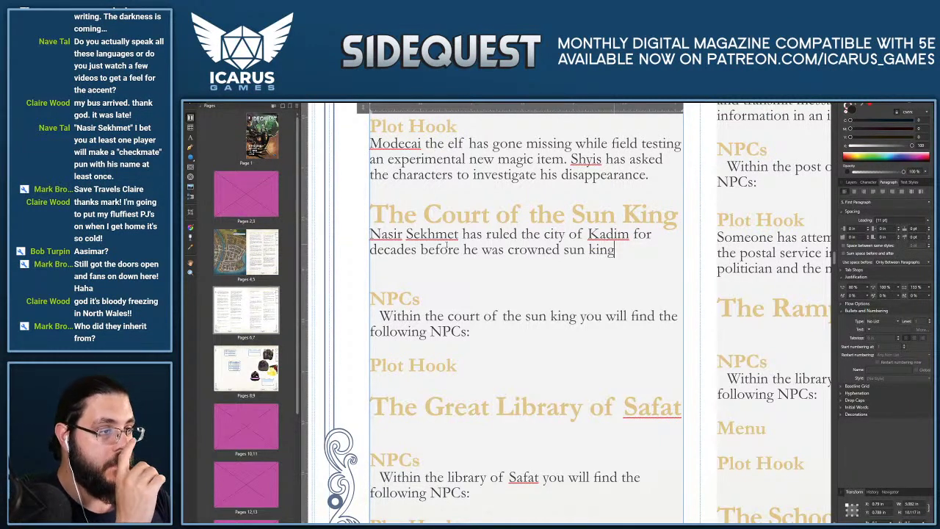
{"action": "type", "text": "."}
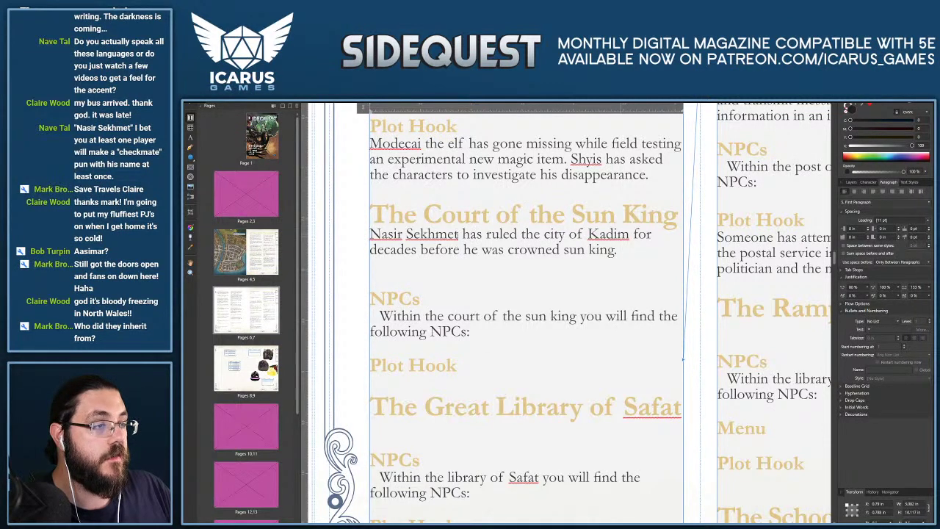
Insert "founded the city of Kadim centuries ago after being shown its location in a vision." between "Nasir Sekhmet" and "has ruled".
{"action": "type", "text": "founded"}
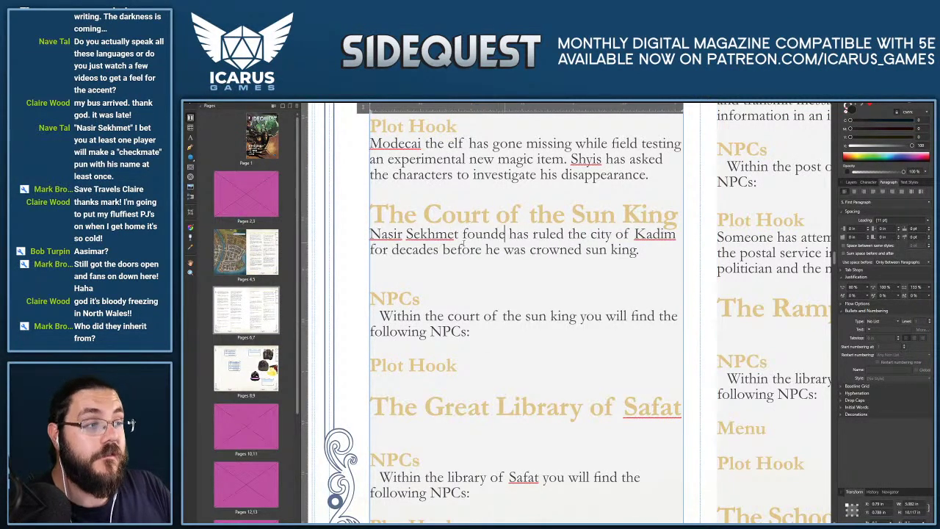
{"action": "type", "text": " the city of Kadim"}
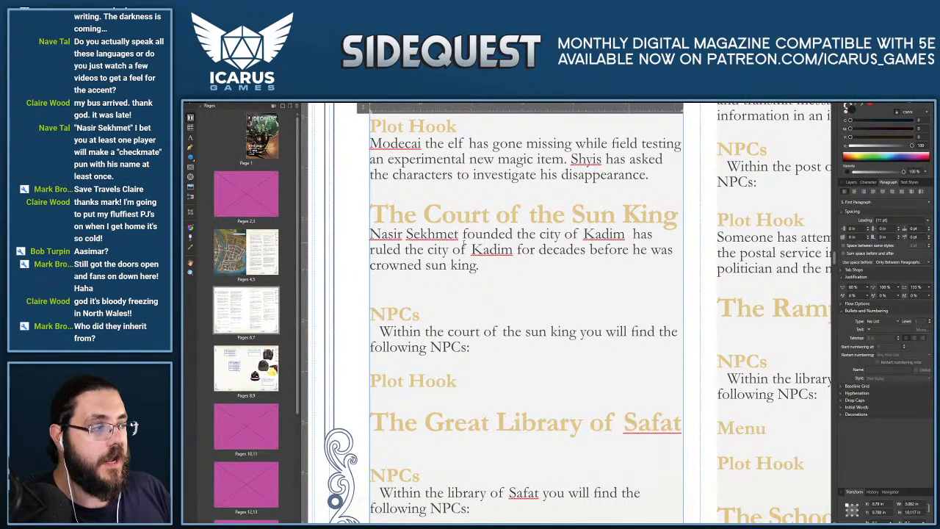
{"action": "type", "text": " cent "}
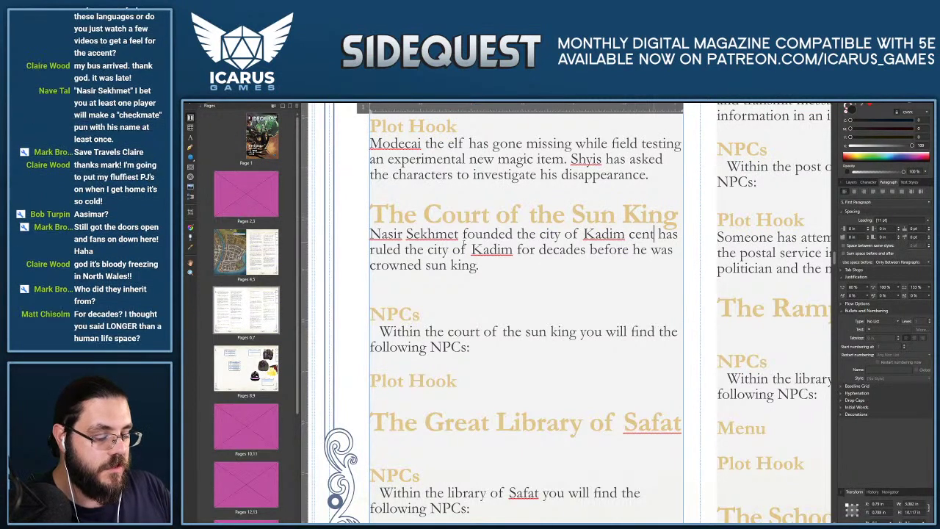
{"action": "type", "text": "uries"}
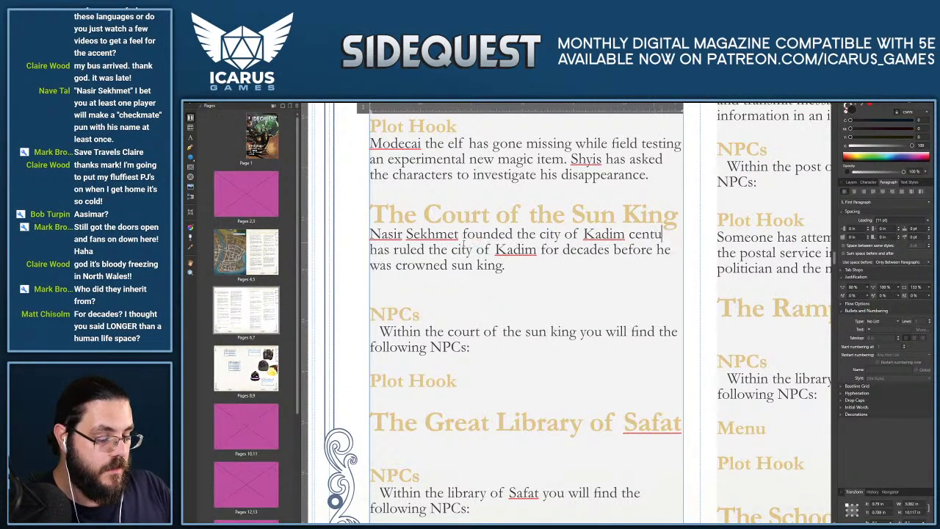
{"action": "type", "text": " ago after"}
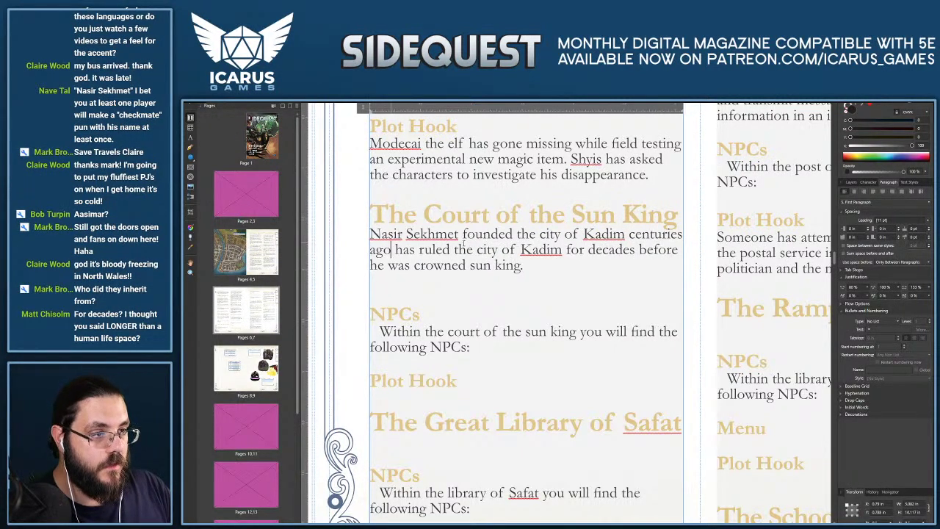
{"action": "type", "text": " being shown i"}
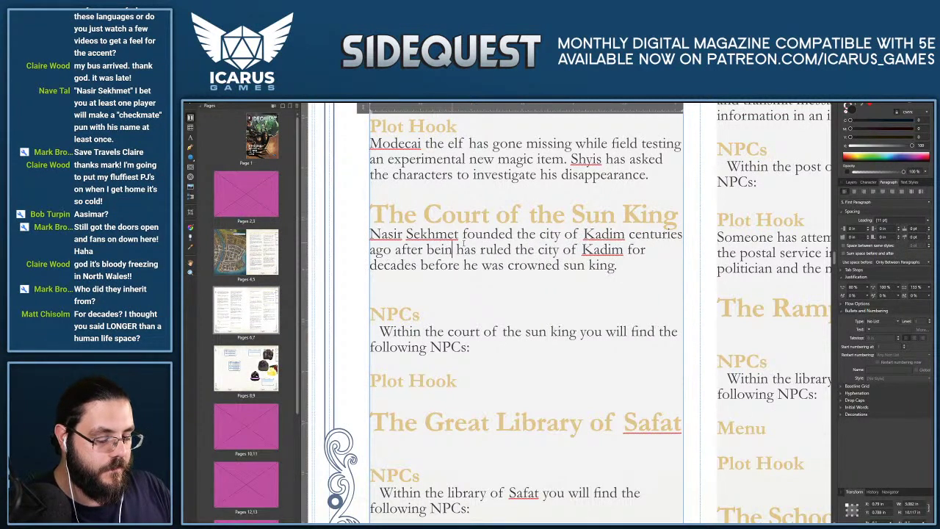
{"action": "type", "text": "ts locati"}
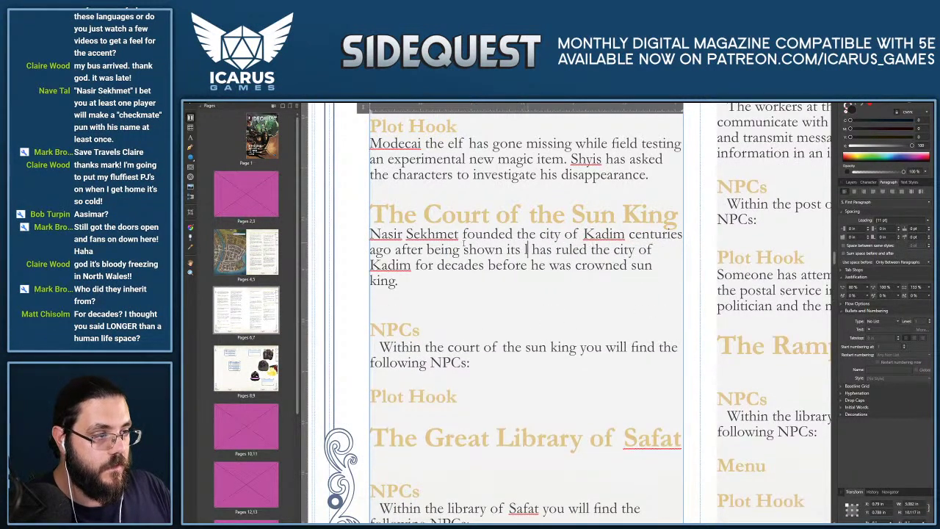
{"action": "type", "text": "a vision"}
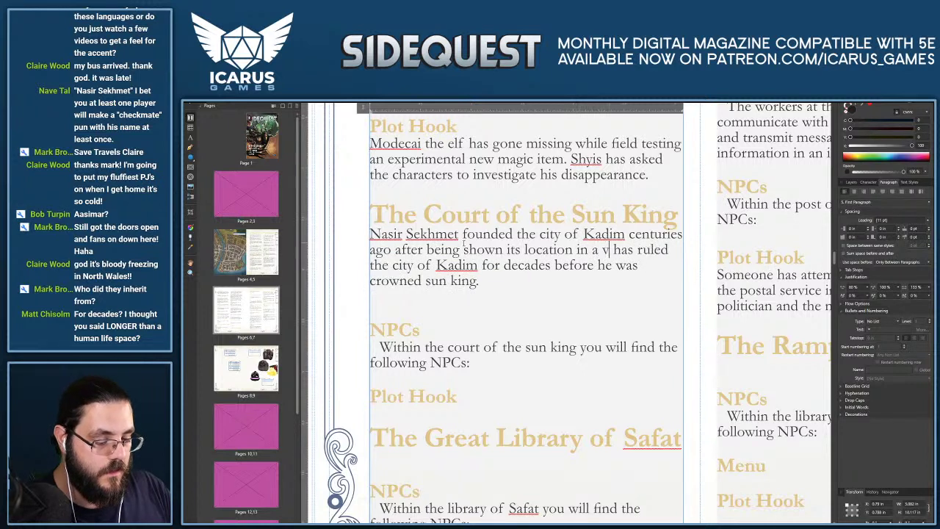
{"action": "type", "text": "."}
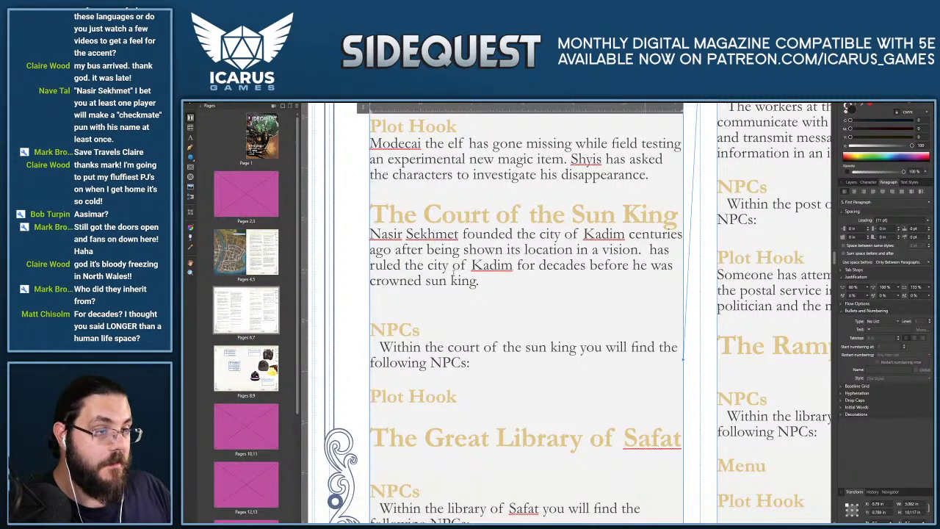
Split the "has ruled the city" text off below the vision sentence and add an empty body paragraph between them.
{"action": "key", "text": "Return"}
{"action": "key", "text": "Return"}
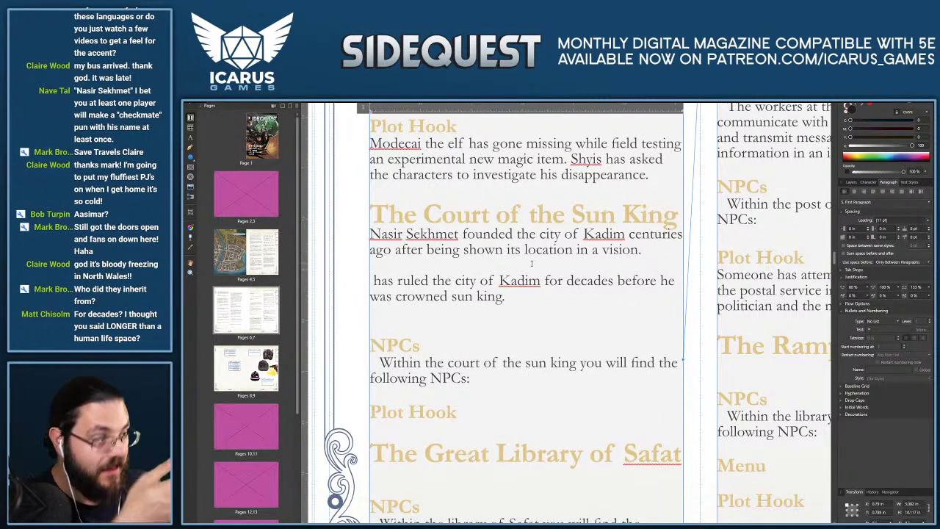
{"action": "left_click", "coordinate": [602, 249]}
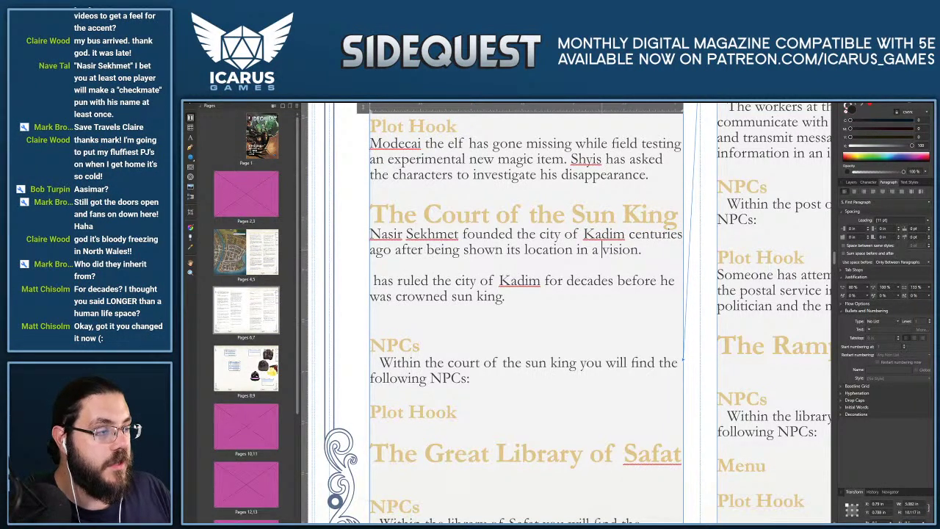
{"action": "left_click", "coordinate": [646, 249]}
{"action": "key", "text": "Return"}
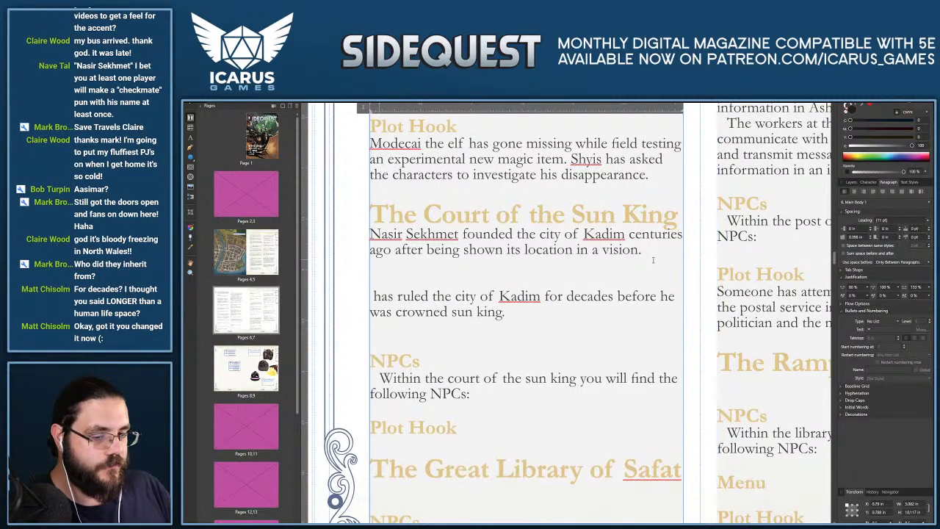
Write "The being that granted Sekhmet these visions promised him he would" in the empty paragraph below the vision sentence.
{"action": "type", "text": "The "}
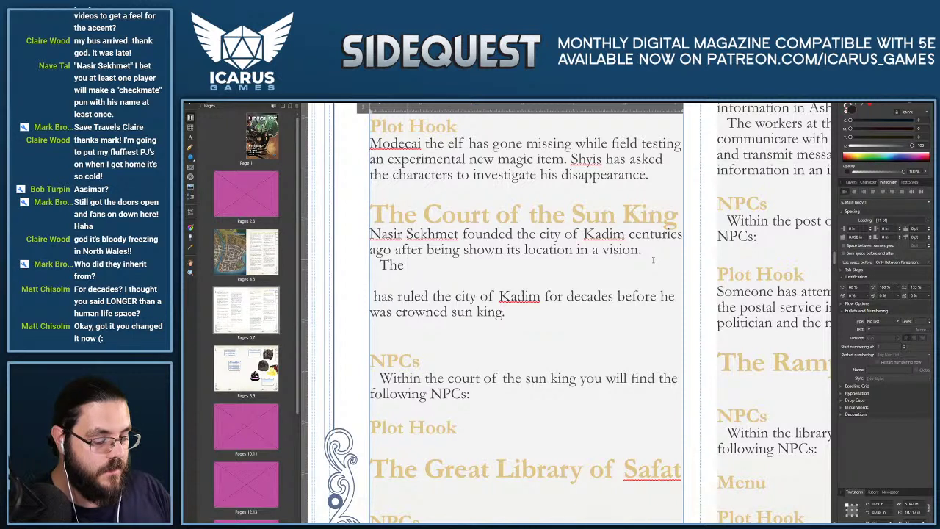
{"action": "type", "text": "being that"}
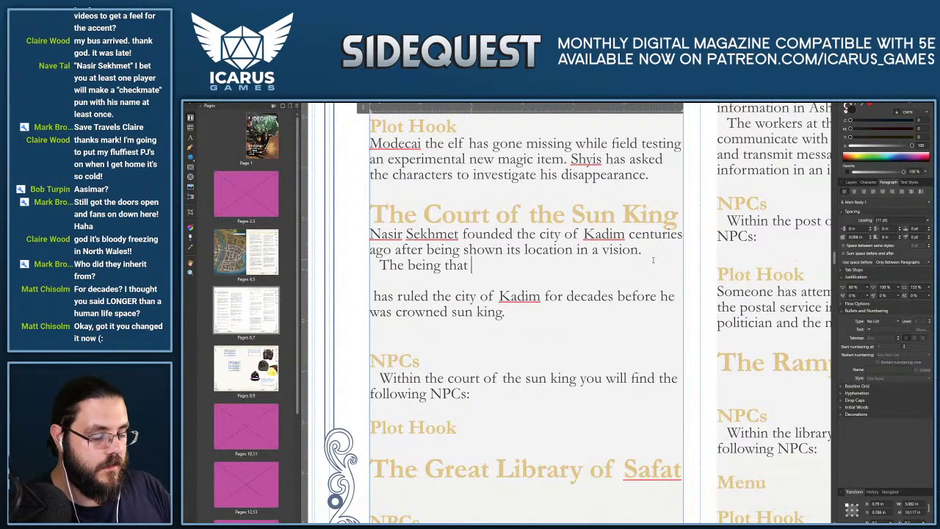
{"action": "type", "text": " granted Sekhm"}
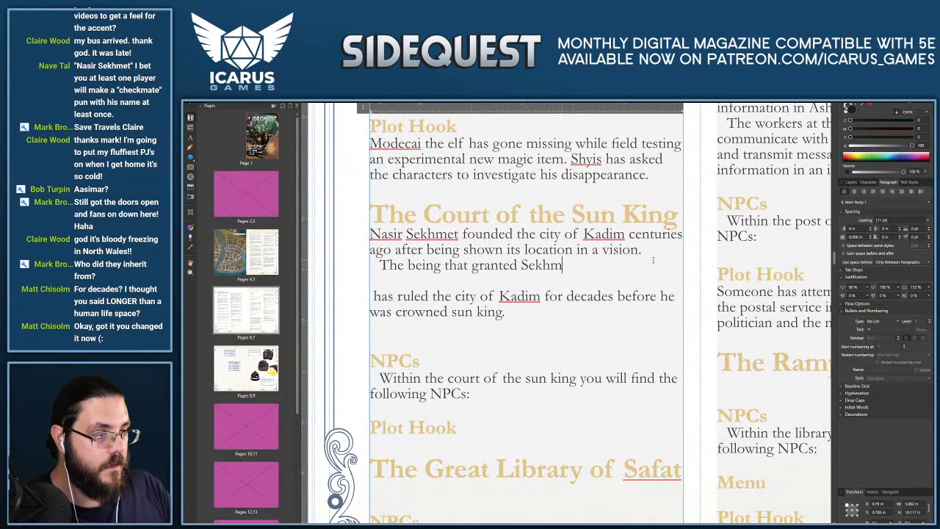
{"action": "type", "text": "et these vi"}
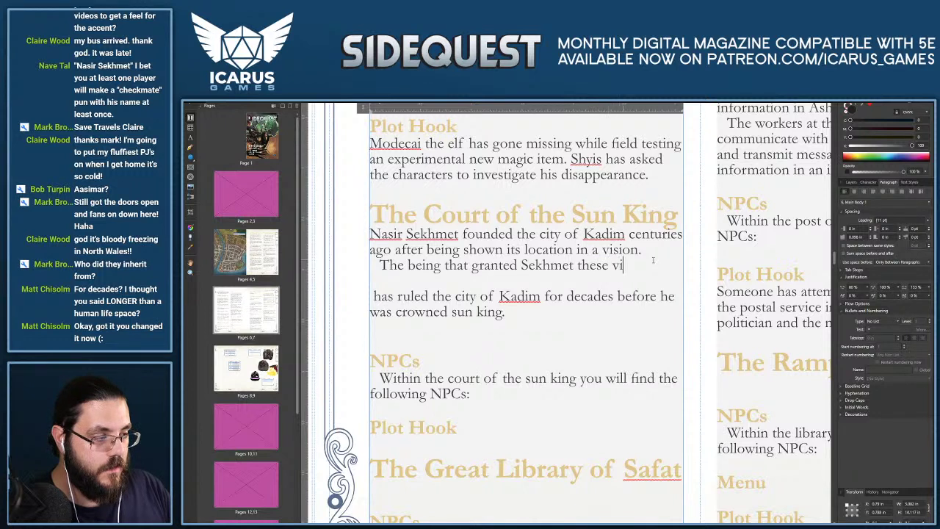
{"action": "type", "text": "sions promise"}
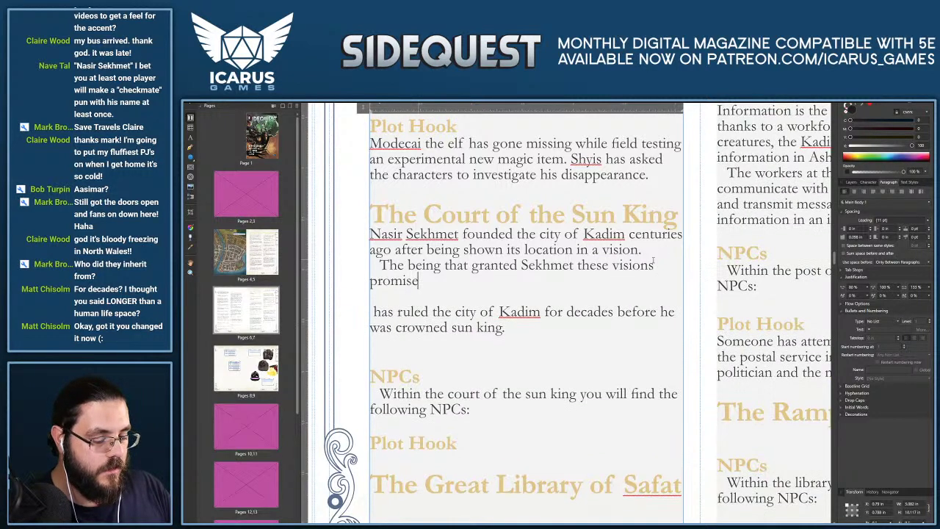
{"action": "type", "text": "d him he wouldone"}
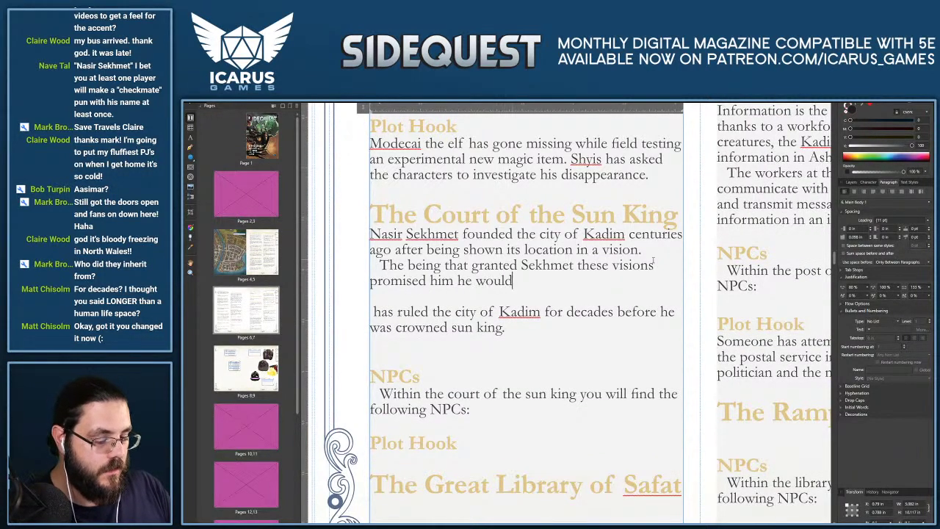
{"action": "key", "text": "BackSpace"}
{"action": "key", "text": "BackSpace"}
{"action": "key", "text": "BackSpace"}
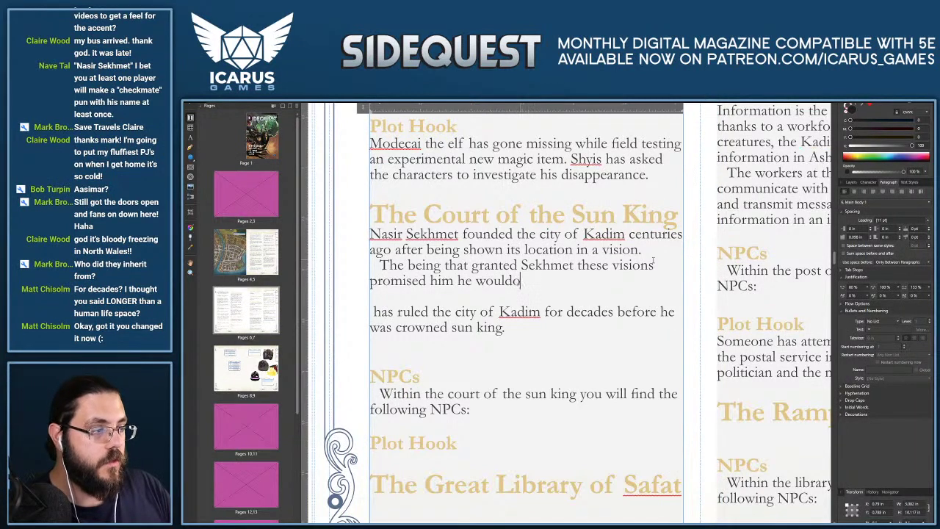
Complete the sentence about the promise with "one day rule all of Ashk and unite its peoples under one banner as the sun king.".
{"action": "type", "text": "one day rule all od"}
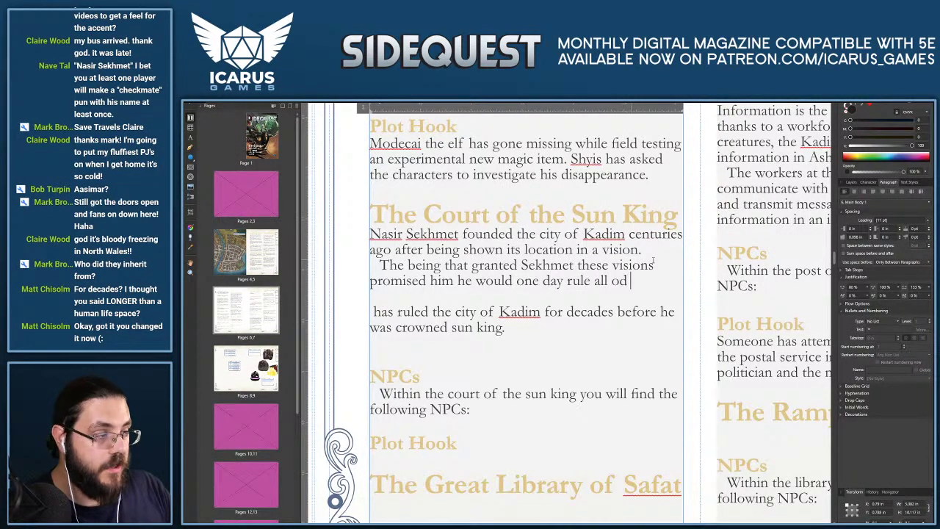
{"action": "key", "text": "BackSpace"}
{"action": "type", "text": "f "}
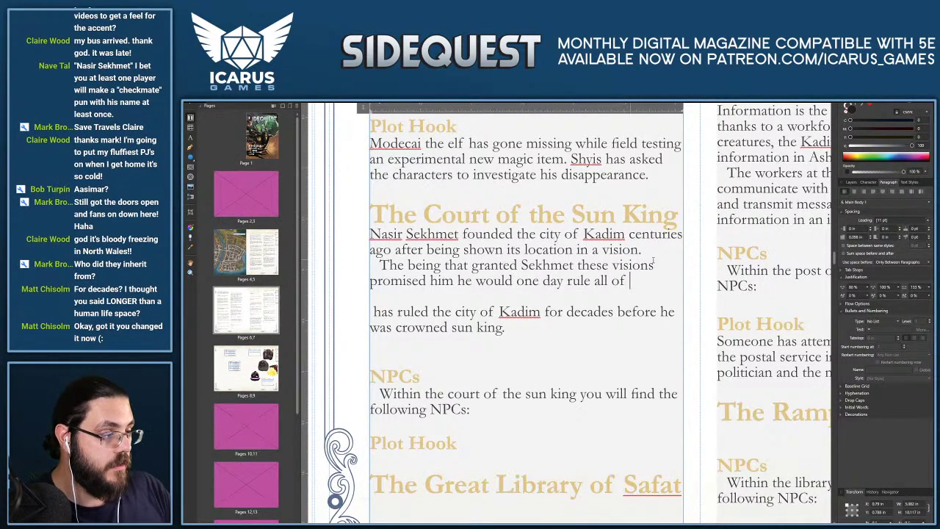
{"action": "type", "text": "Ashk and un"}
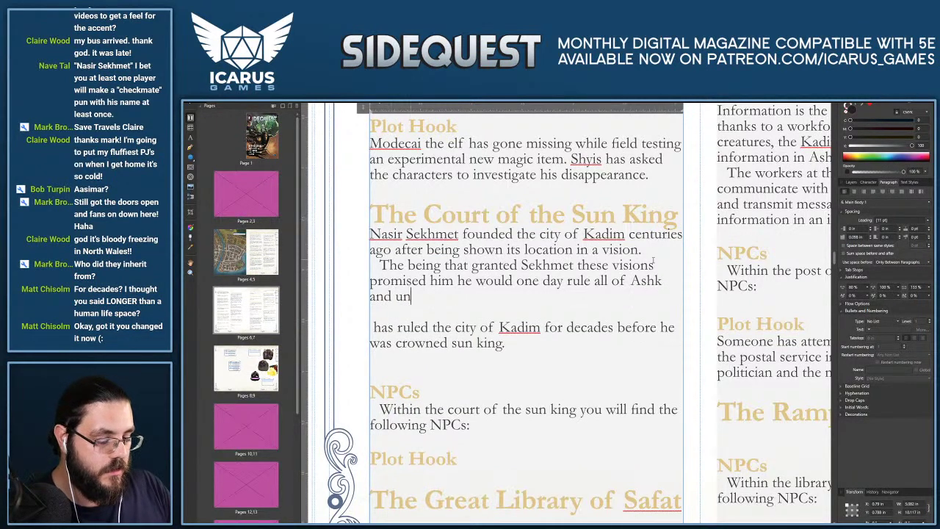
{"action": "type", "text": "ite its peo"}
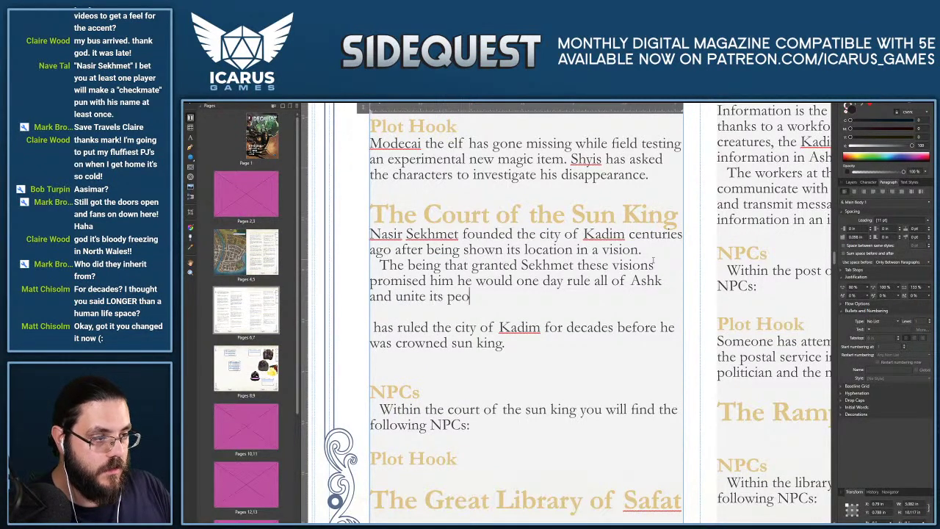
{"action": "type", "text": "ples under "}
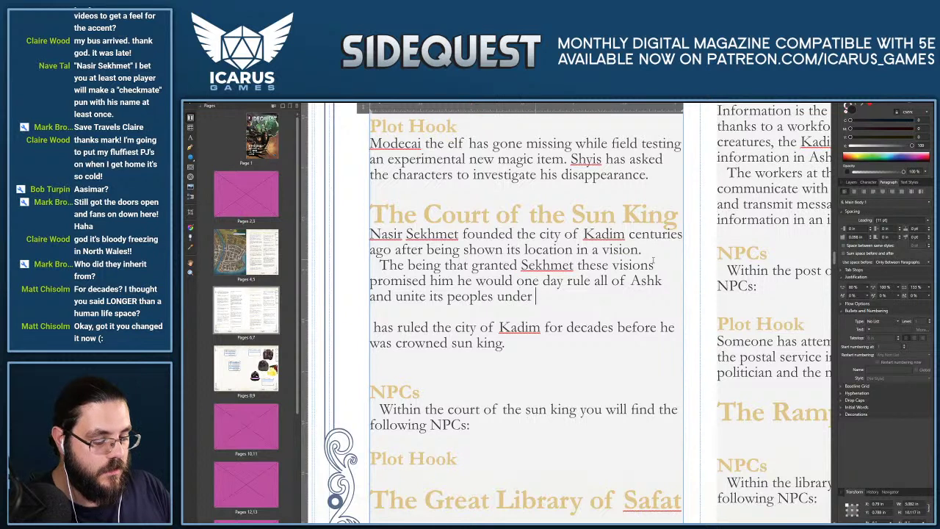
{"action": "type", "text": "one banner a"}
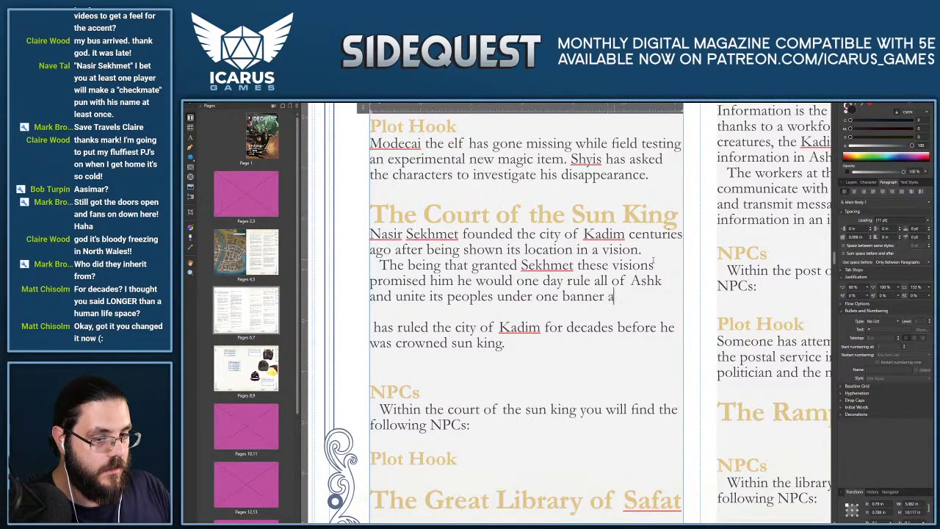
{"action": "type", "text": "s the sun king."}
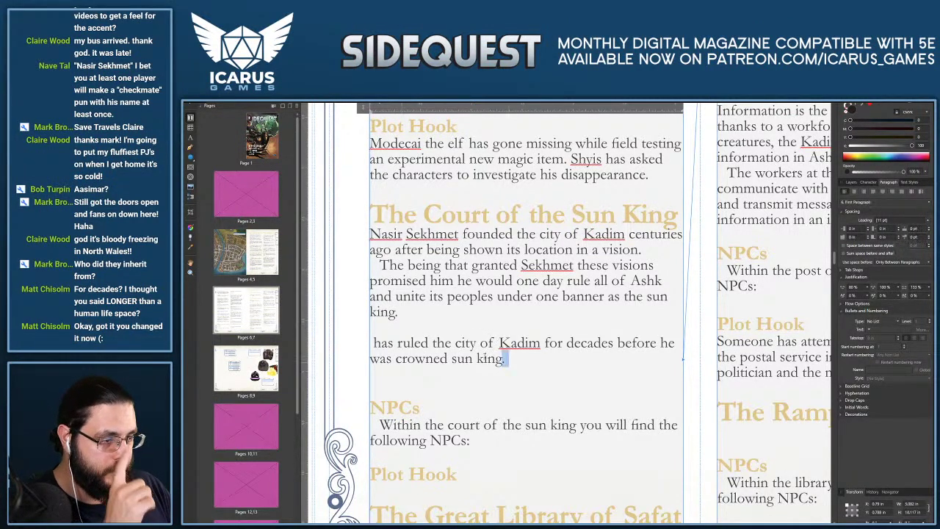
Replace the leftover "has ruled the city" paragraph with the placeholder line "DESCRIPTION OF THE COURT." directly beneath the promise paragraph.
{"action": "triple_click", "coordinate": [386, 340]}
{"action": "key", "text": "BackSpace"}
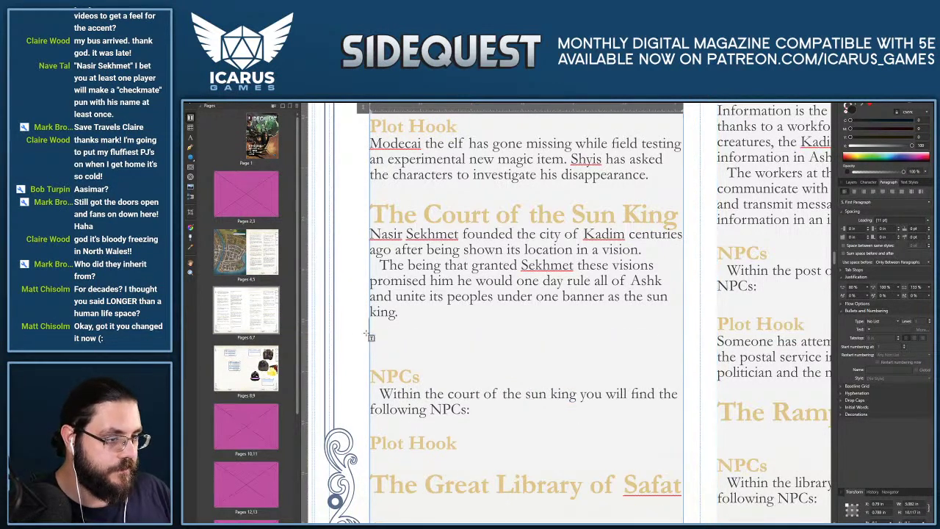
{"action": "left_click", "coordinate": [390, 329]}
{"action": "type", "text": "DESCRIOPT"}
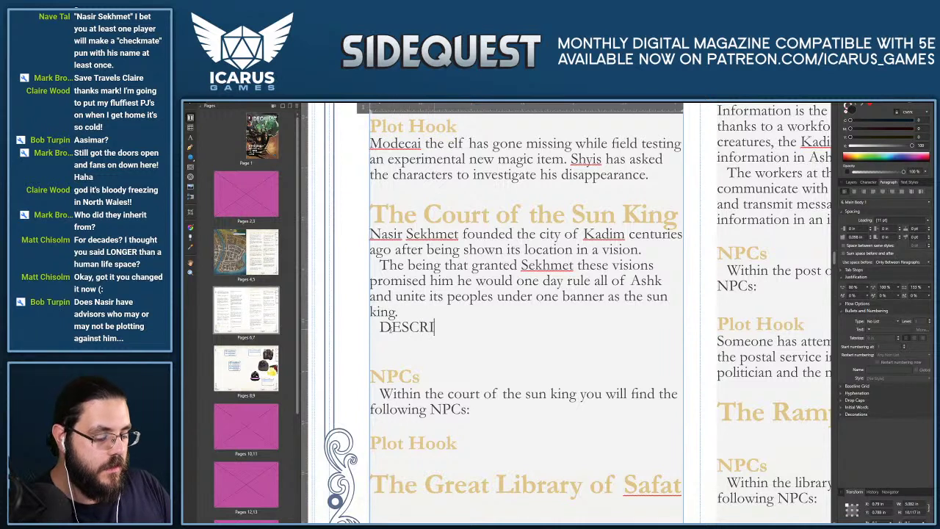
{"action": "key", "text": "BackSpace"}
{"action": "key", "text": "BackSpace"}
{"action": "key", "text": "BackSpace"}
{"action": "type", "text": "PTION"}
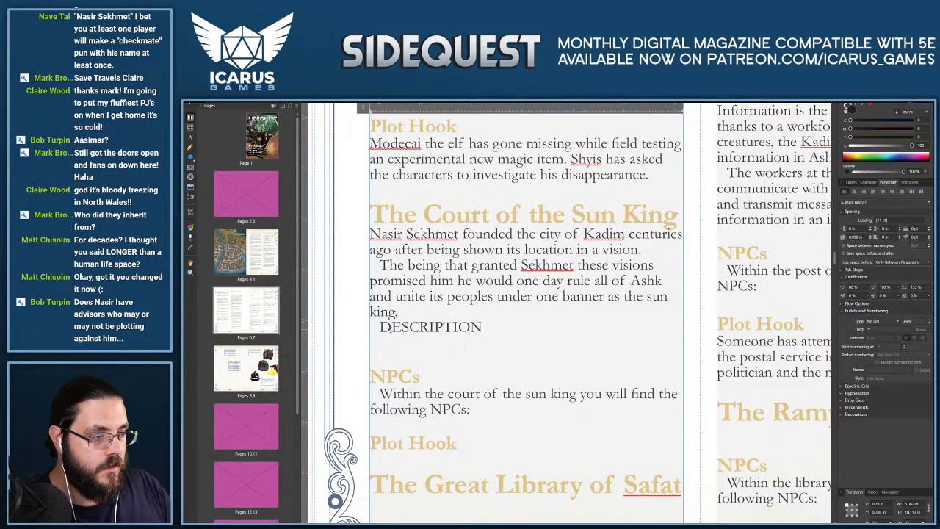
{"action": "type", "text": " OF THE CO"}
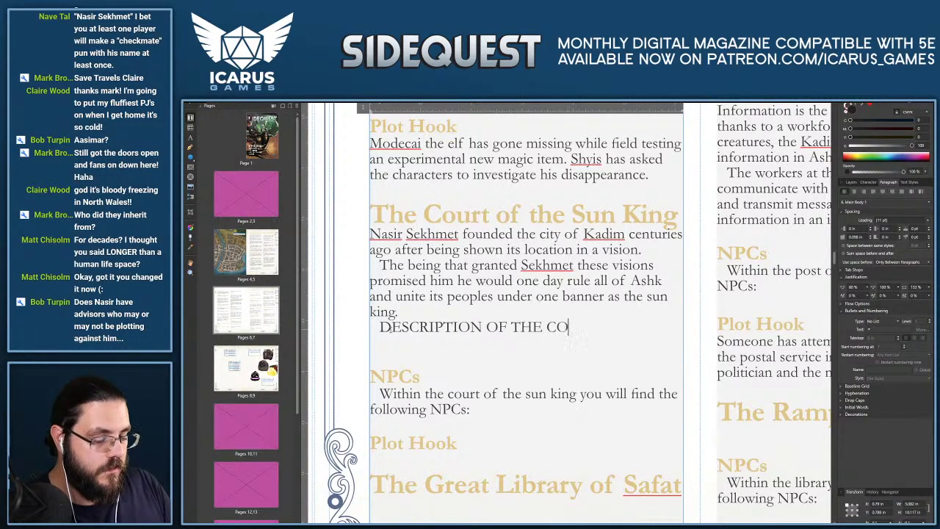
{"action": "type", "text": "URT."}
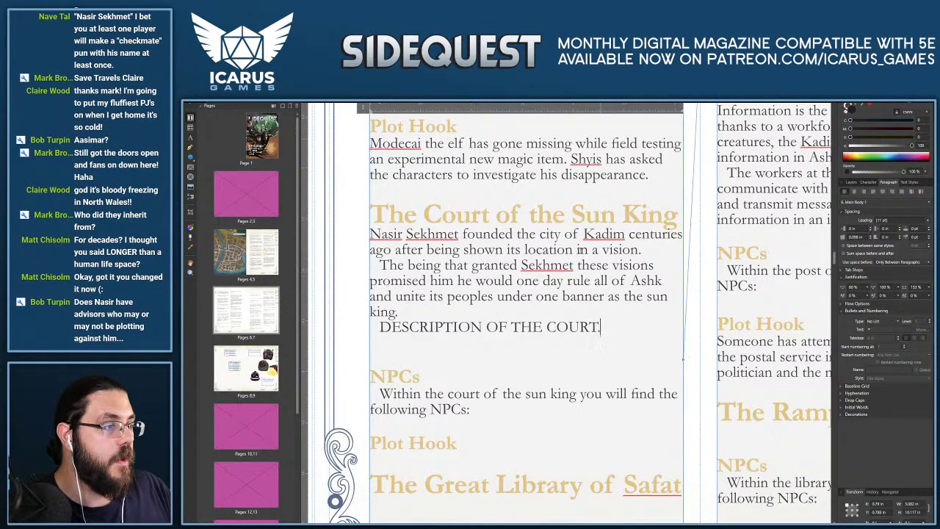
Review the earlier Nasir Sekhmet section for its account of the city's founding and return to The Court of the Sun King entry.
{"action": "key", "text": "ctrl+minus"}
{"action": "key", "text": "ctrl+minus"}
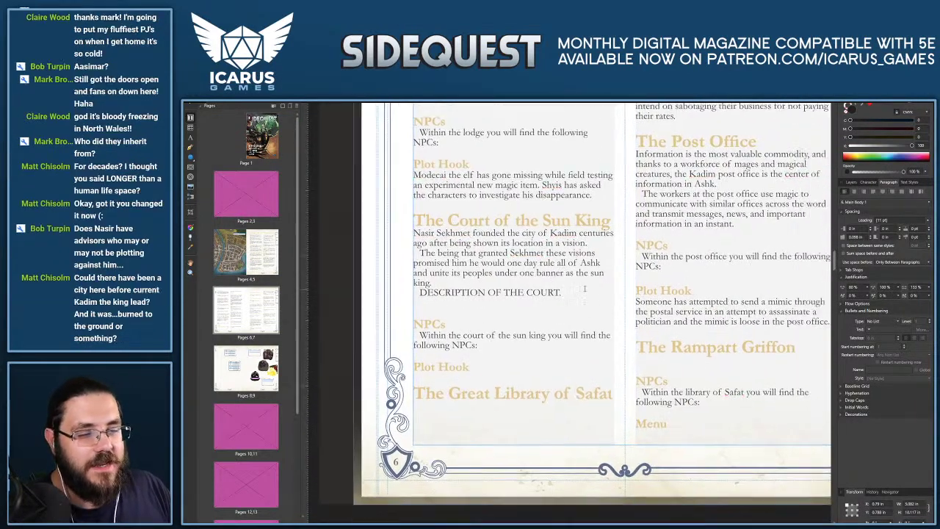
{"action": "left_click_drag", "start_coordinate": [557, 279], "coordinate": [522, 285]}
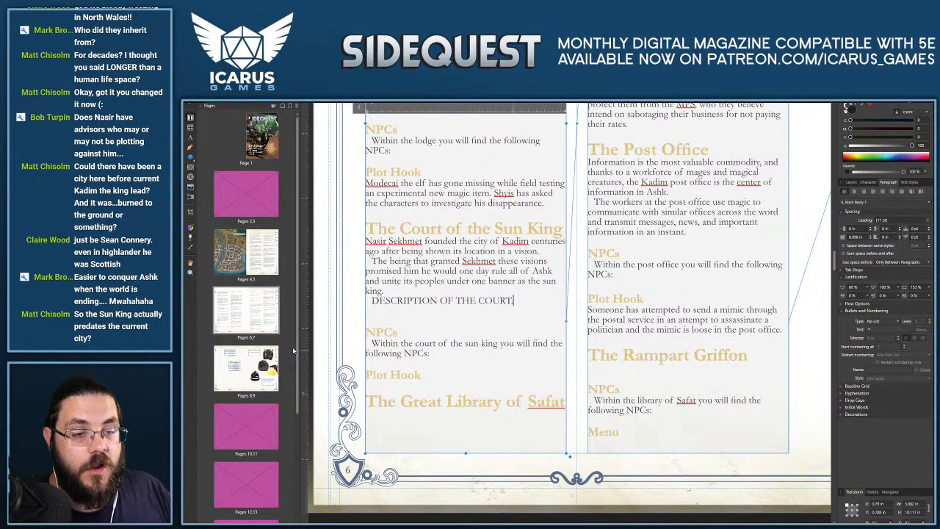
{"action": "scroll", "coordinate": [542, 394], "scroll_direction": "up", "scroll_amount": 10}
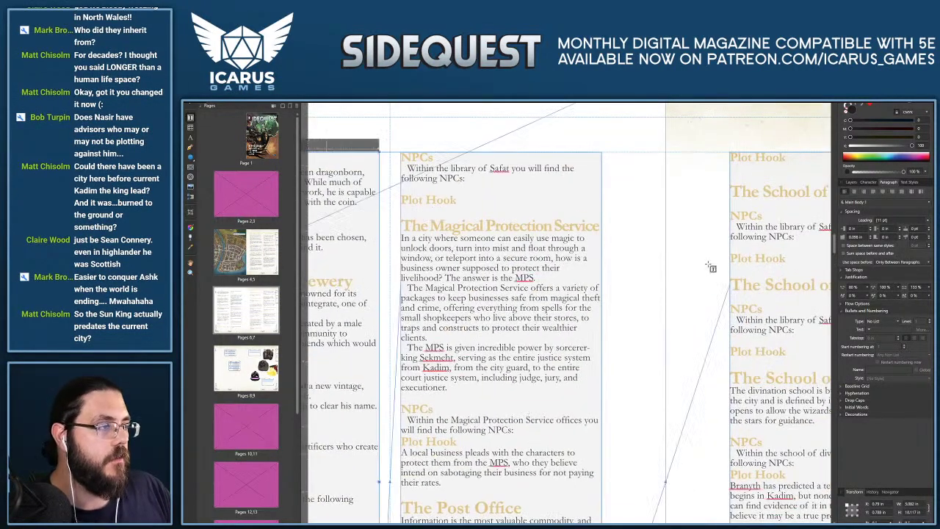
{"action": "scroll", "coordinate": [543, 394], "scroll_direction": "up", "scroll_amount": 6}
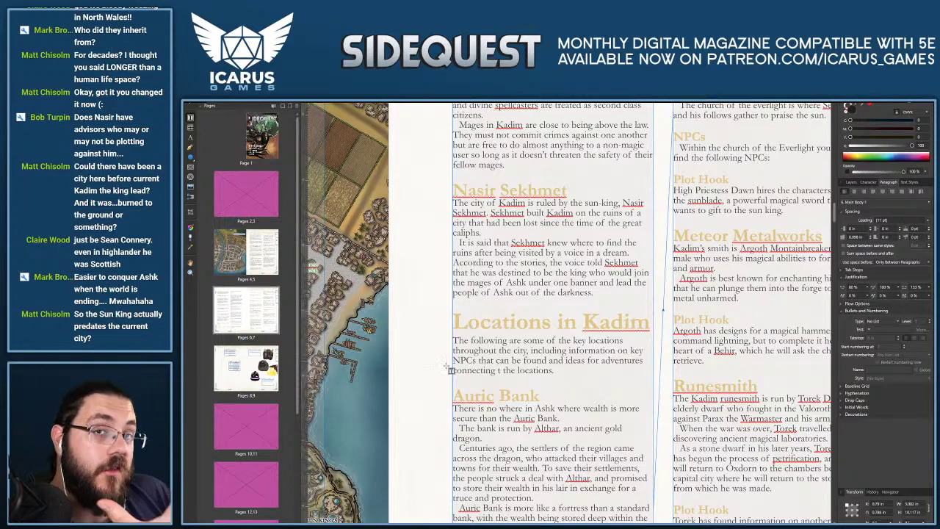
{"action": "scroll", "coordinate": [429, 414], "scroll_direction": "down", "scroll_amount": 15}
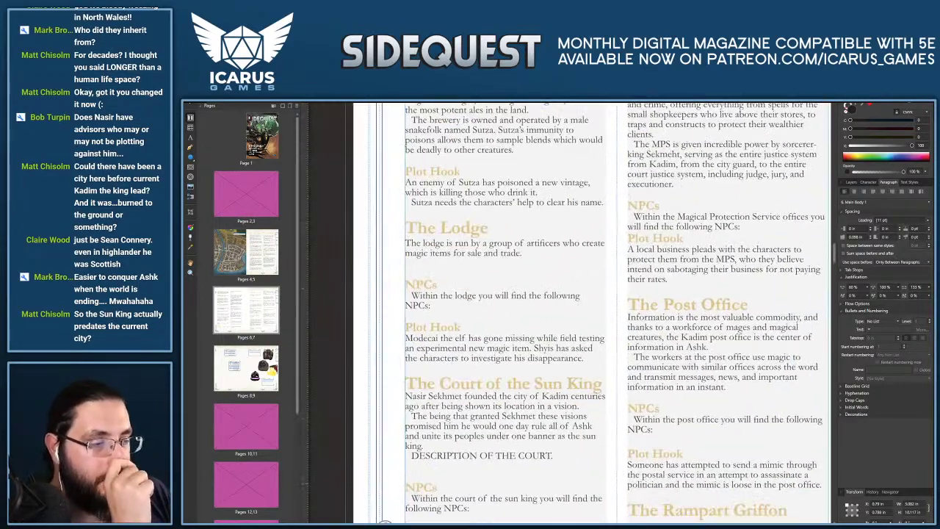
{"action": "scroll", "coordinate": [528, 169], "scroll_direction": "down", "scroll_amount": 4}
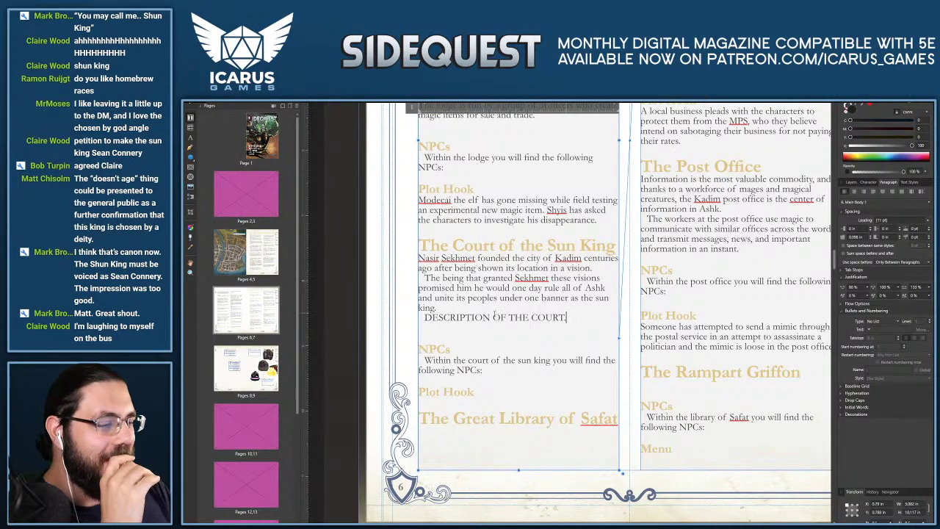
Remove the extra empty line between the "DESCRIPTION OF THE COURT." placeholder and the NPCs heading.
{"action": "scroll", "coordinate": [492, 316], "scroll_direction": "down", "scroll_amount": 2}
{"action": "left_click", "coordinate": [443, 350]}
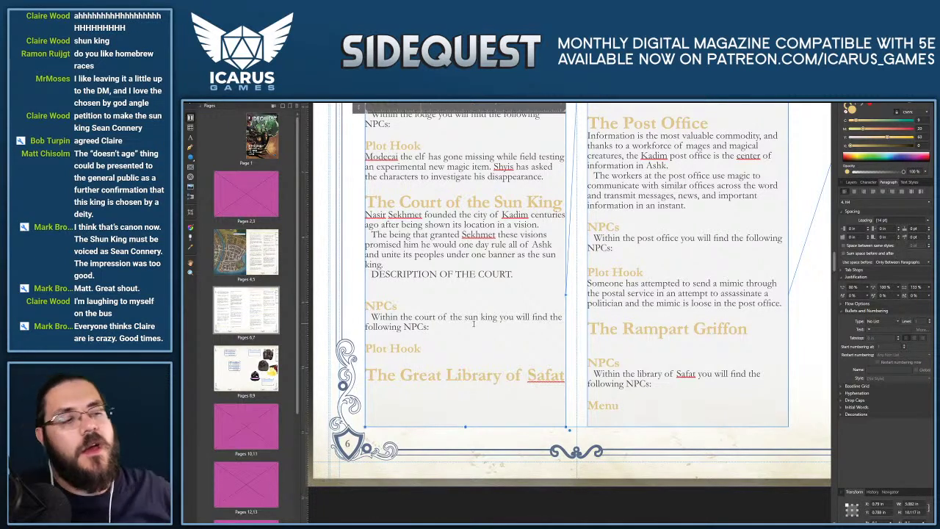
{"action": "left_click", "coordinate": [529, 273]}
{"action": "key", "text": "Delete"}
{"action": "type", "text": "."}
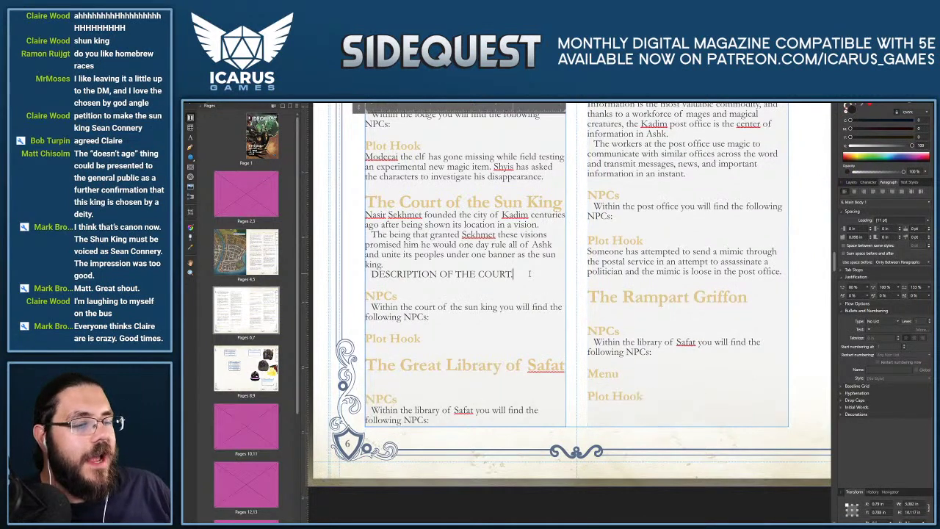
{"action": "key", "text": "Escape"}
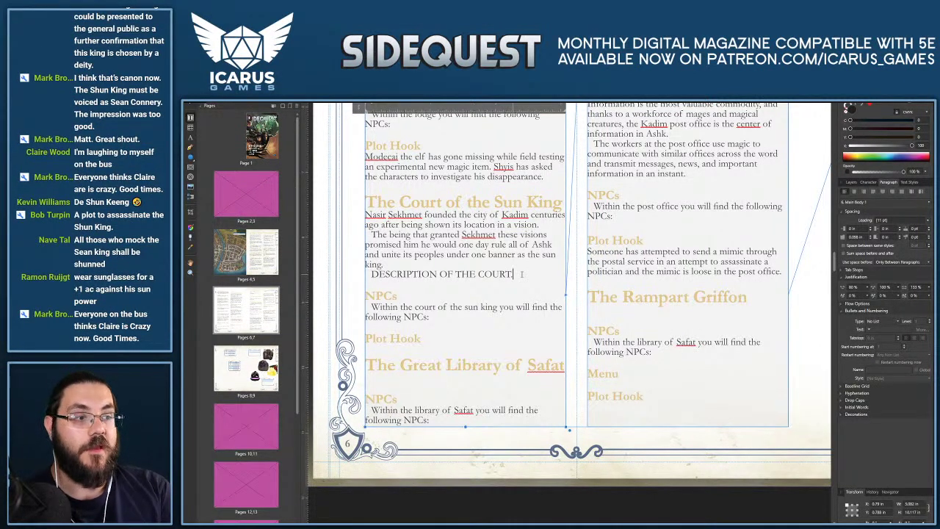
Add a paragraph under the court's Plot Hook heading beginning "An assassin recently made an attempt".
{"action": "left_click", "coordinate": [458, 337]}
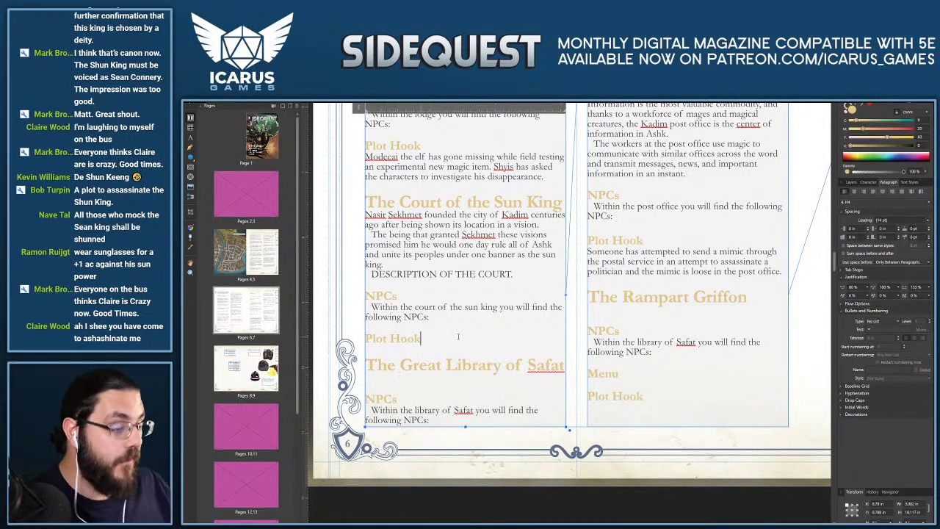
{"action": "key", "text": "Return"}
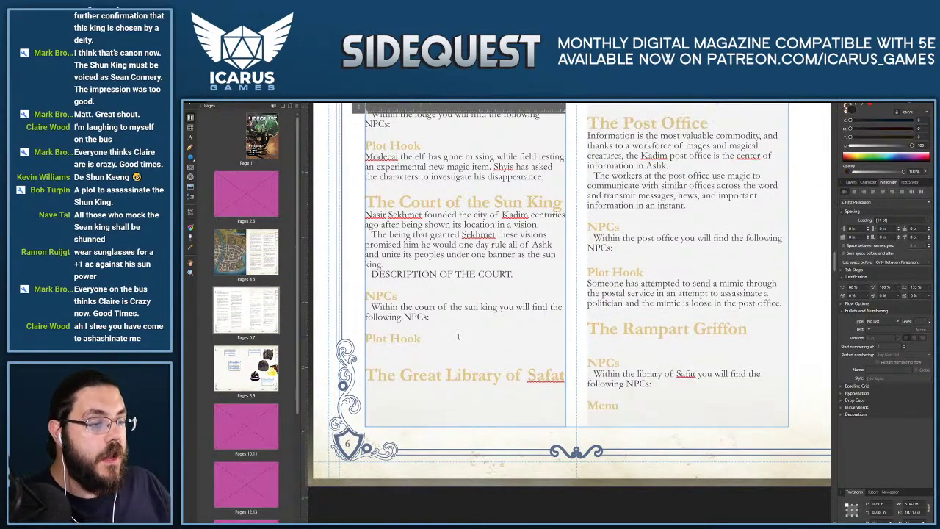
{"action": "type", "text": "An assassin recently made "}
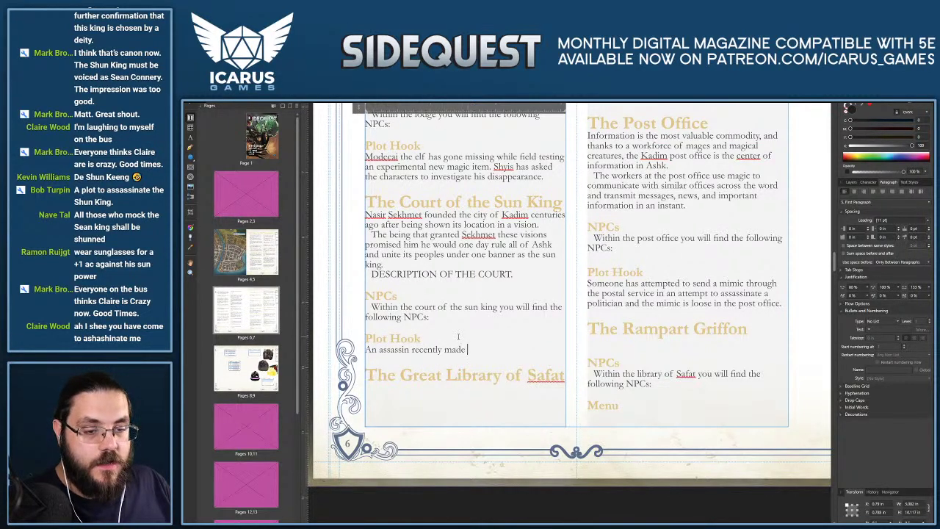
{"action": "type", "text": "an attempt"}
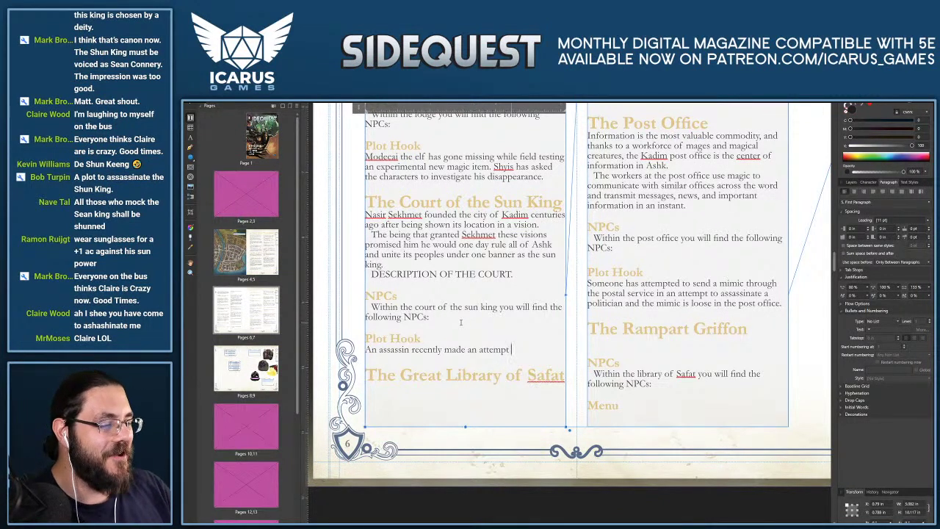
Complete the opening sentence of the court's plot hook with "on the sun king's life.".
{"action": "type", "text": "in"}
{"action": "key", "text": "BackSpace"}
{"action": "key", "text": "BackSpace"}
{"action": "type", "text": "on the Sun"}
{"action": "key", "text": "BackSpace"}
{"action": "key", "text": "BackSpace"}
{"action": "key", "text": "BackSpace"}
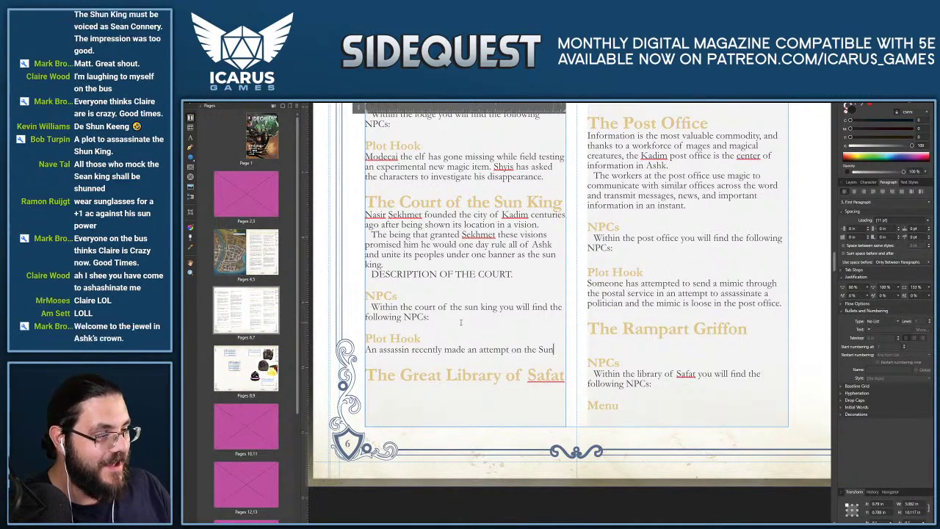
{"action": "type", "text": "sun kings"}
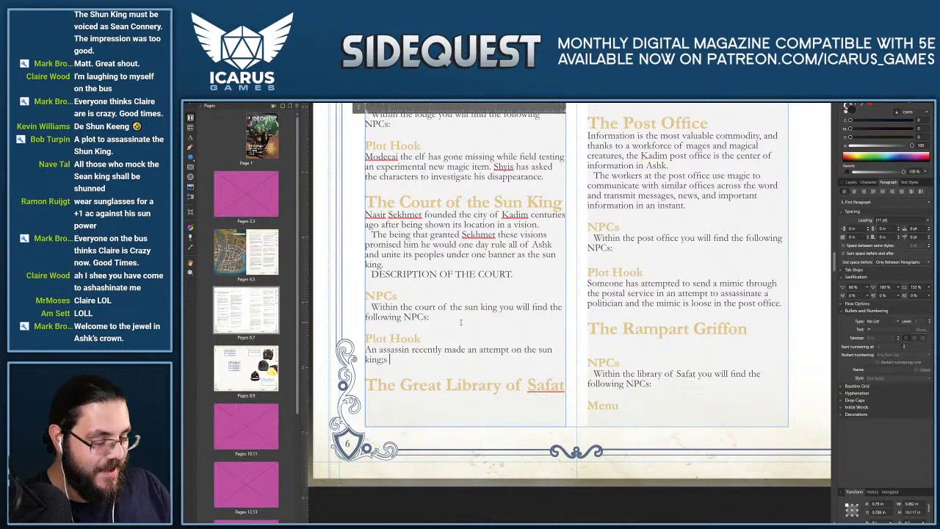
{"action": "key", "text": "BackSpace"}
{"action": "type", "text": "'s life. The"}
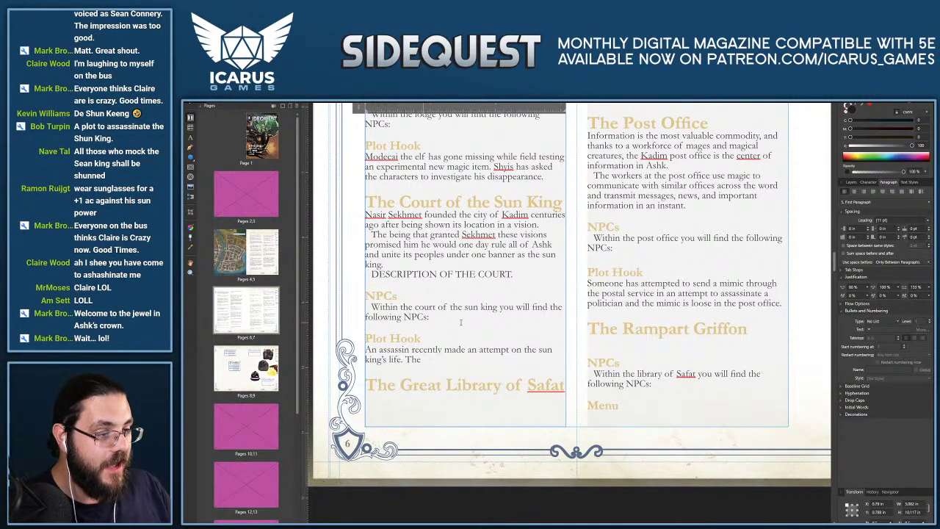
Add a second plot hook sentence saying the characters have been hired to investigate the attempt and find the assassin.
{"action": "type", "text": "assa"}
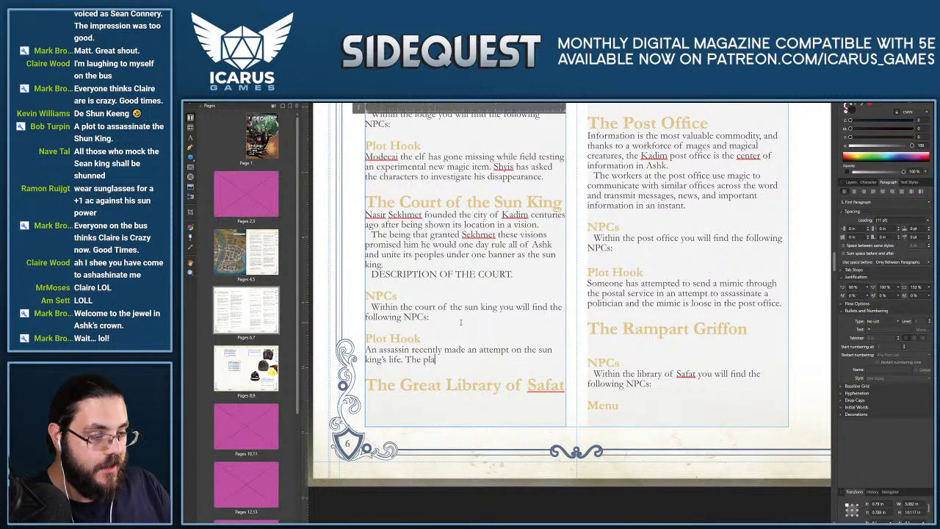
{"action": "key", "text": "BackSpace"}
{"action": "key", "text": "BackSpace"}
{"action": "key", "text": "BackSpace"}
{"action": "key", "text": "BackSpace"}
{"action": "type", "text": "character's "}
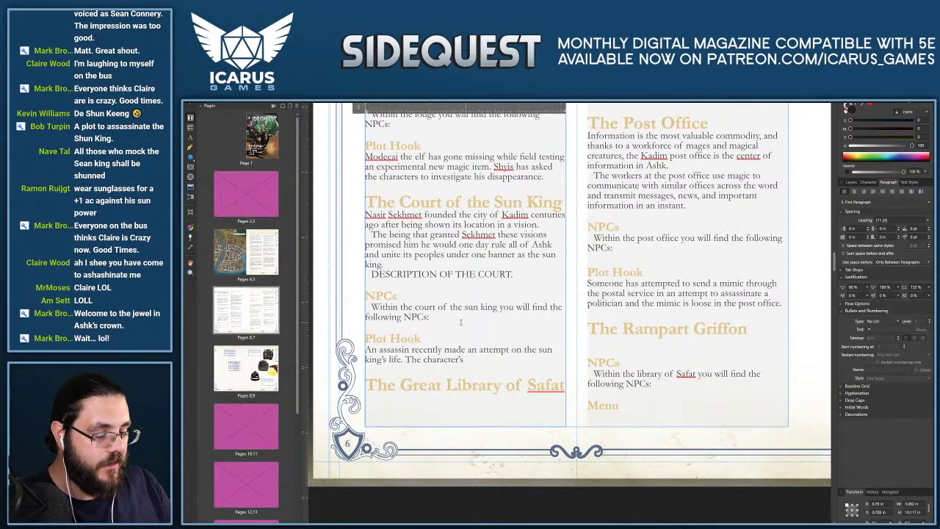
{"action": "type", "text": "have been hired to investigate all"}
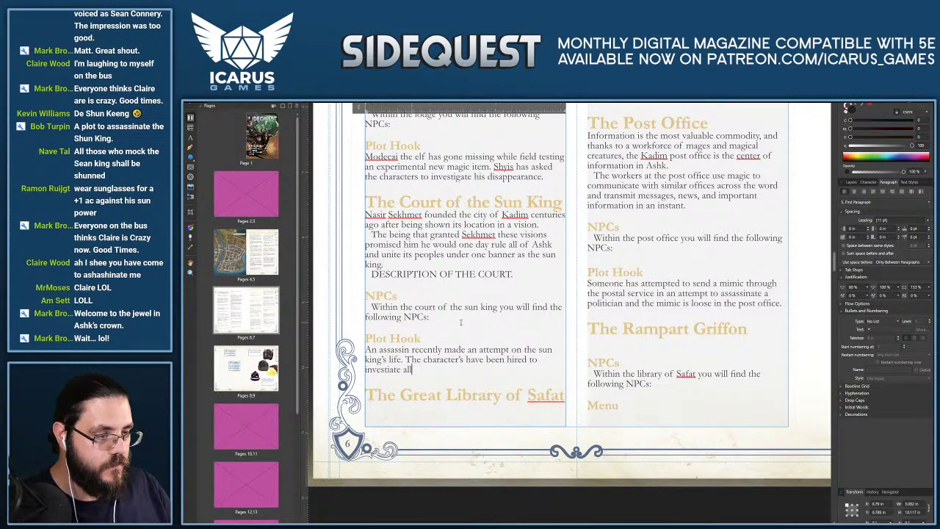
{"action": "key", "text": "BackSpace"}
{"action": "type", "text": "the attempt a"}
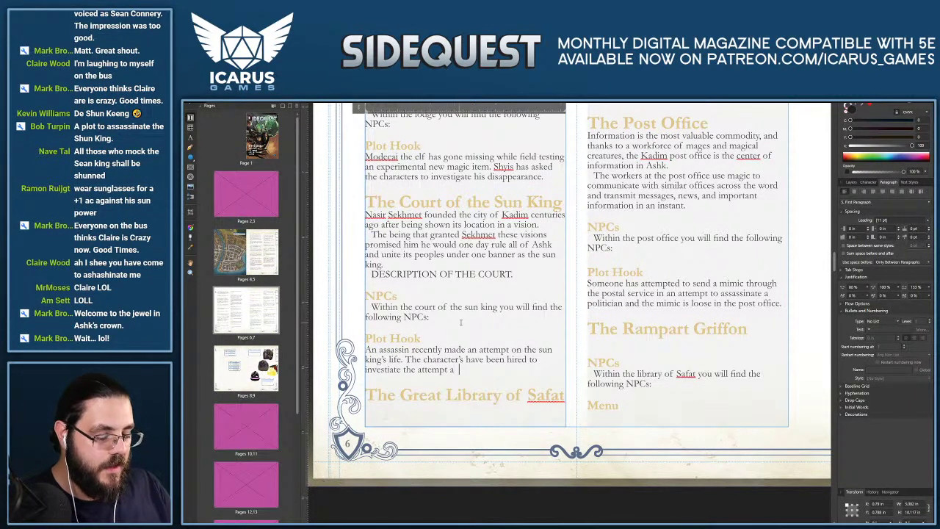
{"action": "key", "text": "BackSpace"}
{"action": "type", "text": "nd fin"}
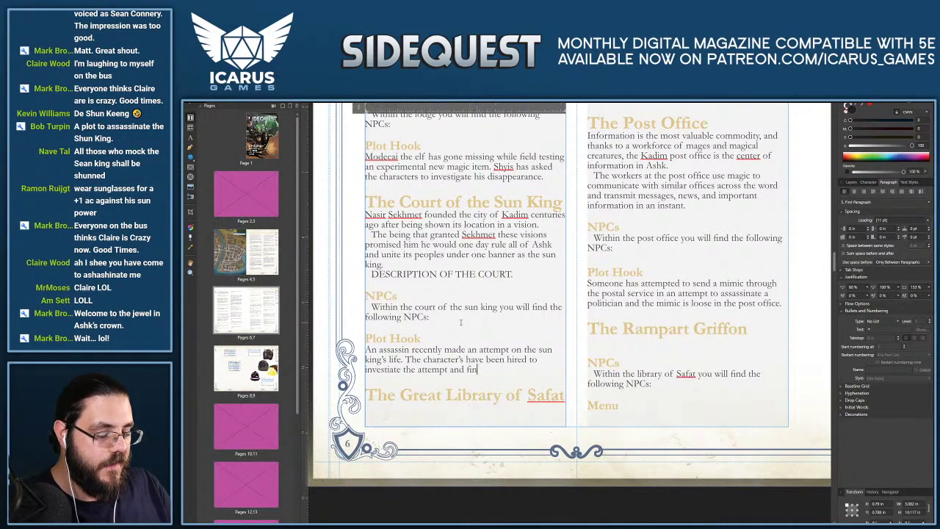
{"action": "type", "text": "d the assassin."}
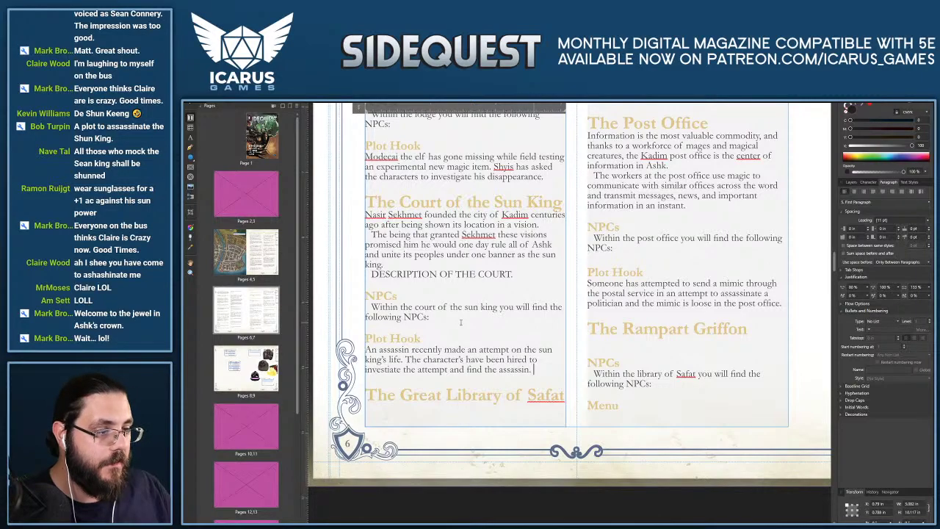
{"action": "key", "text": "Escape"}
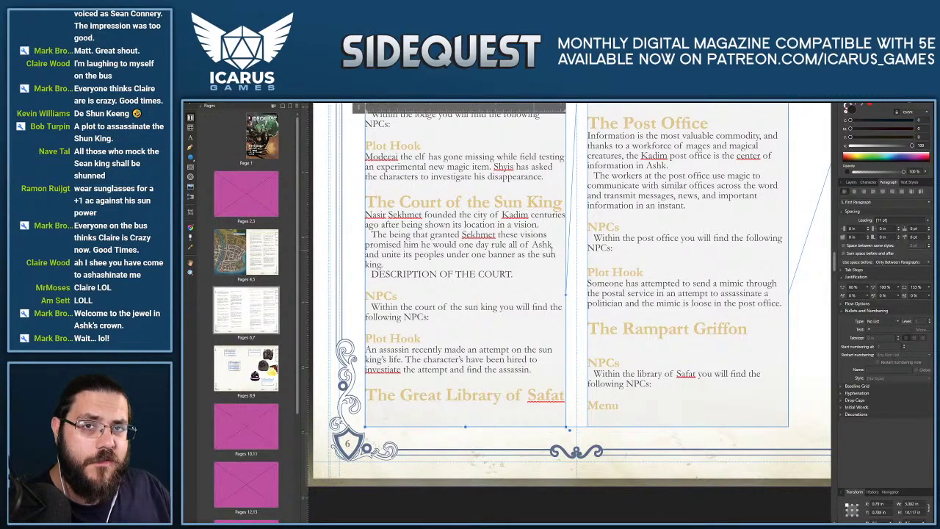
Correct the misspelled word "investiate" to "investigate" in the court's plot hook.
{"action": "scroll", "coordinate": [490, 345], "scroll_direction": "down", "scroll_amount": 5}
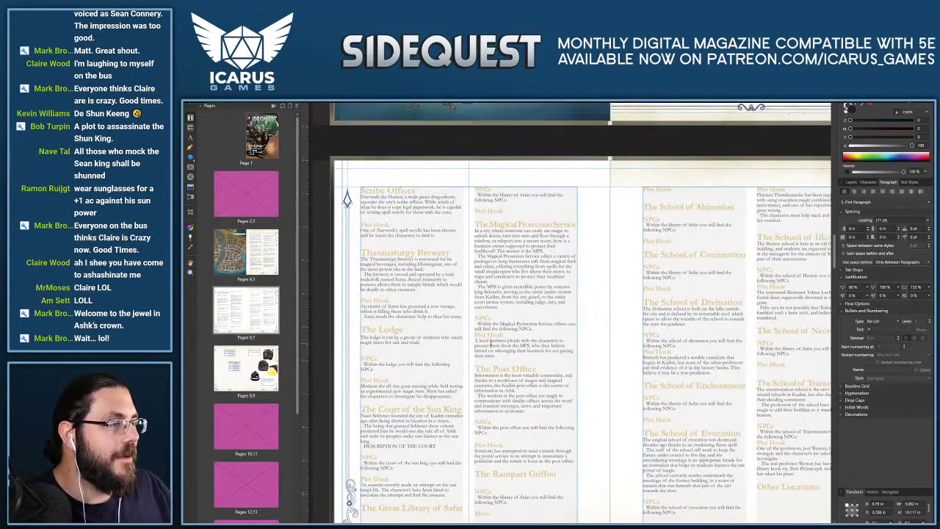
{"action": "scroll", "coordinate": [490, 345], "scroll_direction": "down", "scroll_amount": 3}
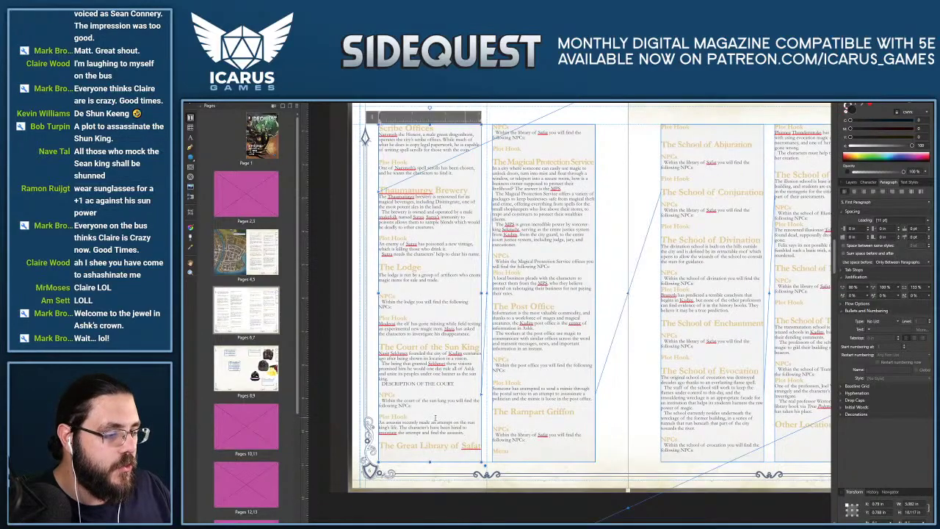
{"action": "scroll", "coordinate": [434, 419], "scroll_direction": "up", "scroll_amount": 4}
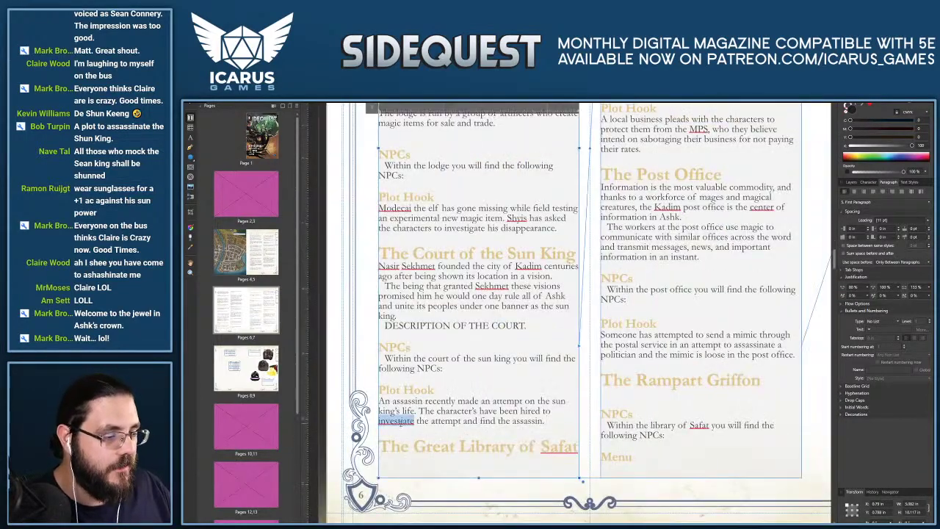
{"action": "scroll", "coordinate": [450, 353], "scroll_direction": "down", "scroll_amount": 2}
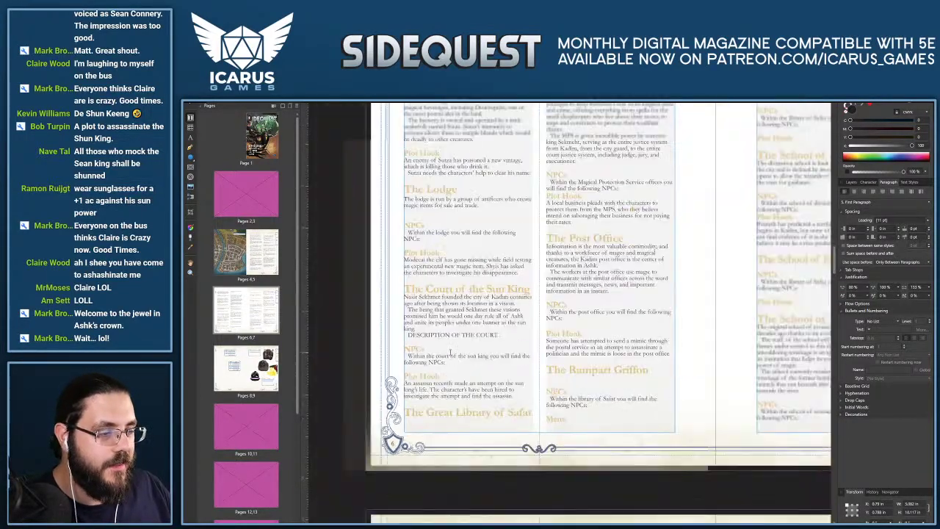
Review the location entries and the city map around Safat Library and the Sun King's Court.
{"action": "scroll", "coordinate": [452, 360], "scroll_direction": "up", "scroll_amount": 5}
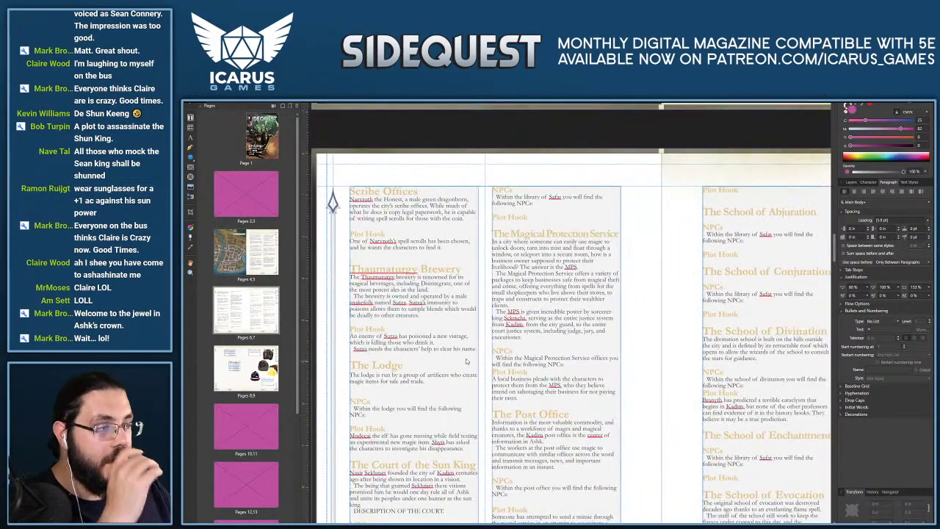
{"action": "scroll", "coordinate": [494, 323], "scroll_direction": "down", "scroll_amount": 5}
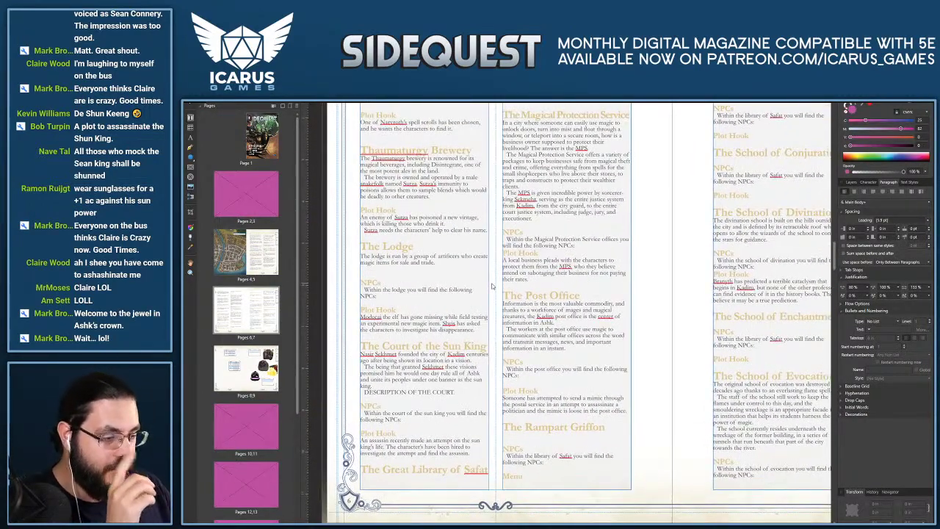
{"action": "scroll", "coordinate": [491, 286], "scroll_direction": "up", "scroll_amount": 4}
{"action": "scroll", "coordinate": [471, 457], "scroll_direction": "up", "scroll_amount": 5}
{"action": "scroll", "coordinate": [601, 314], "scroll_direction": "up", "scroll_amount": 6}
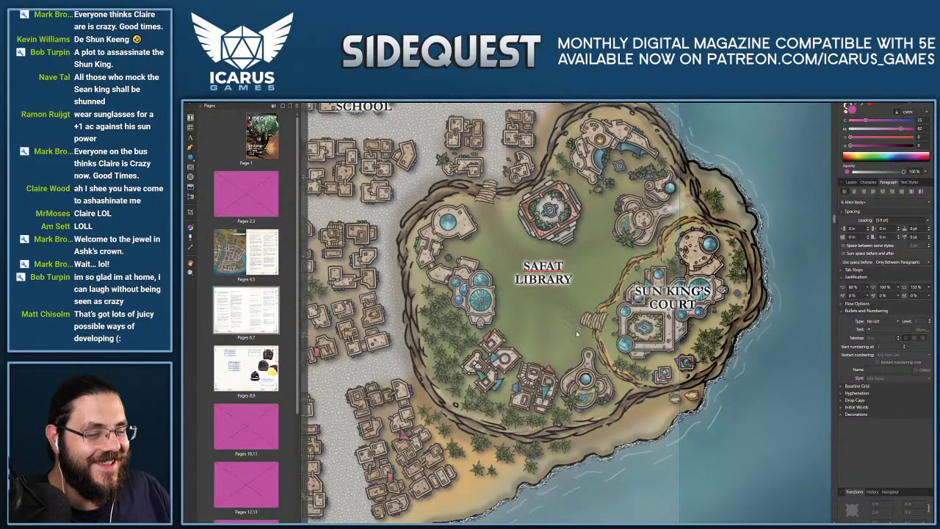
{"action": "scroll", "coordinate": [567, 321], "scroll_direction": "down", "scroll_amount": 3}
{"action": "scroll", "coordinate": [566, 320], "scroll_direction": "down", "scroll_amount": 2}
{"action": "scroll", "coordinate": [552, 220], "scroll_direction": "up", "scroll_amount": 3}
{"action": "scroll", "coordinate": [551, 184], "scroll_direction": "down", "scroll_amount": 5}
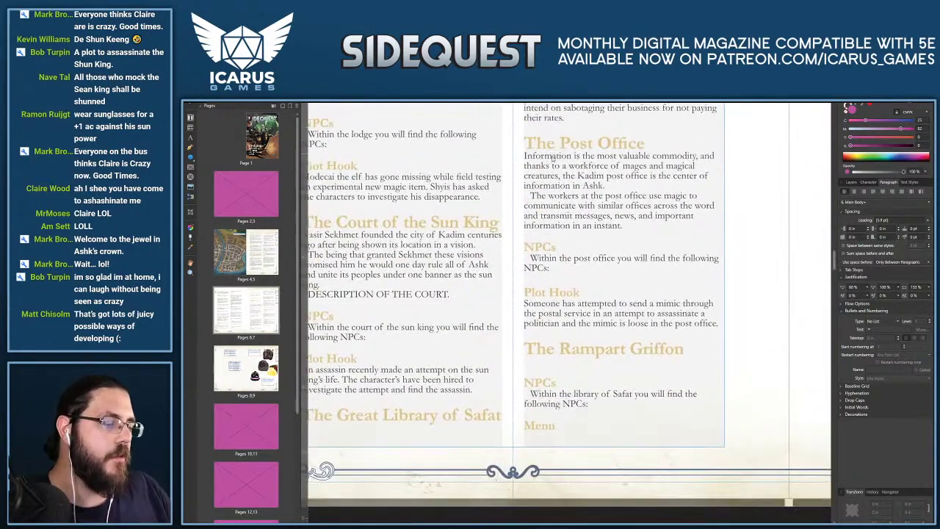
Start an empty body paragraph beneath the heading "The Great Library of Safat".
{"action": "scroll", "coordinate": [514, 294], "scroll_direction": "down", "scroll_amount": 2}
{"action": "left_click", "coordinate": [503, 389]}
{"action": "left_click", "coordinate": [503, 389]}
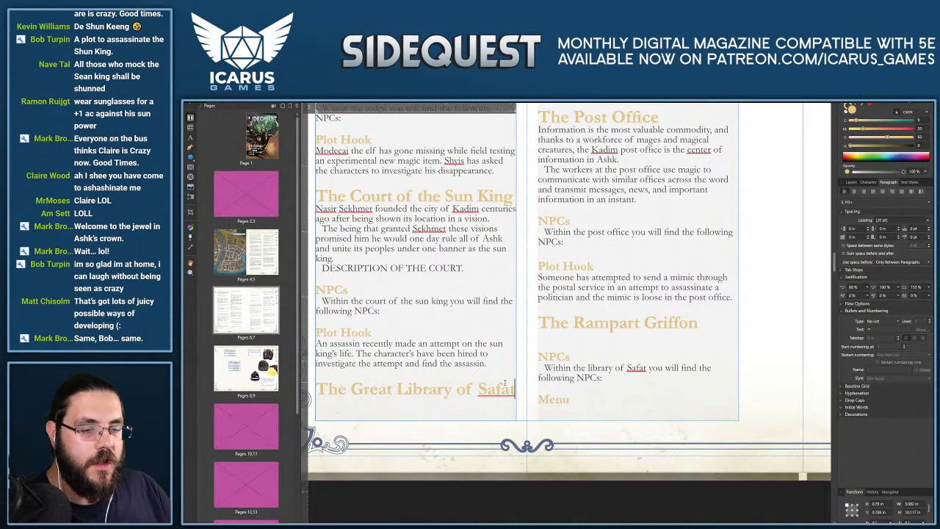
{"action": "key", "text": "Return"}
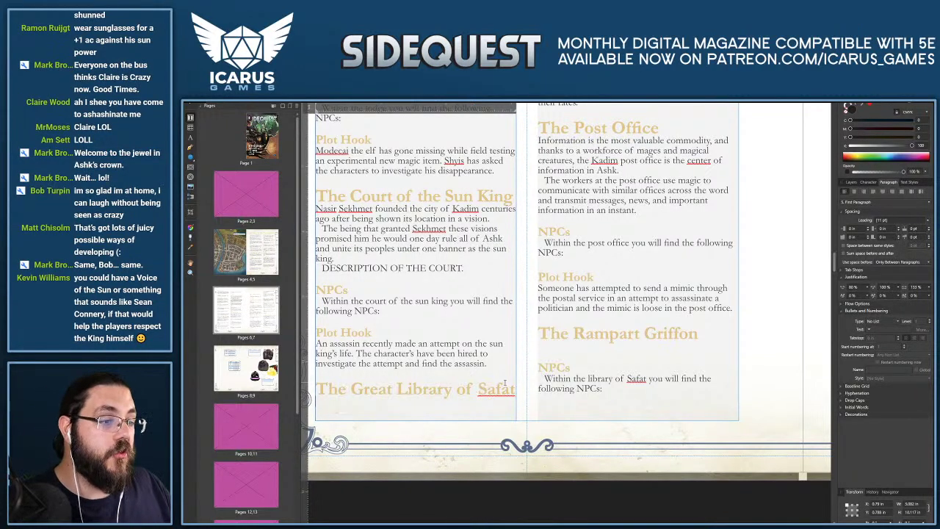
{"action": "left_click", "coordinate": [505, 381]}
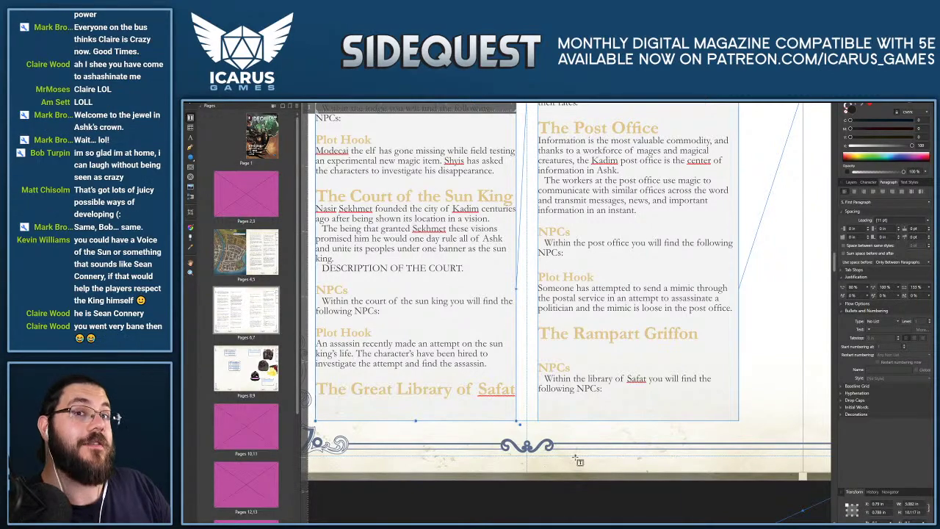
Duplicate the Lodge NPCs table on the following spread and place one copy in the first text column.
{"action": "scroll", "coordinate": [567, 462], "scroll_direction": "down", "scroll_amount": 10}
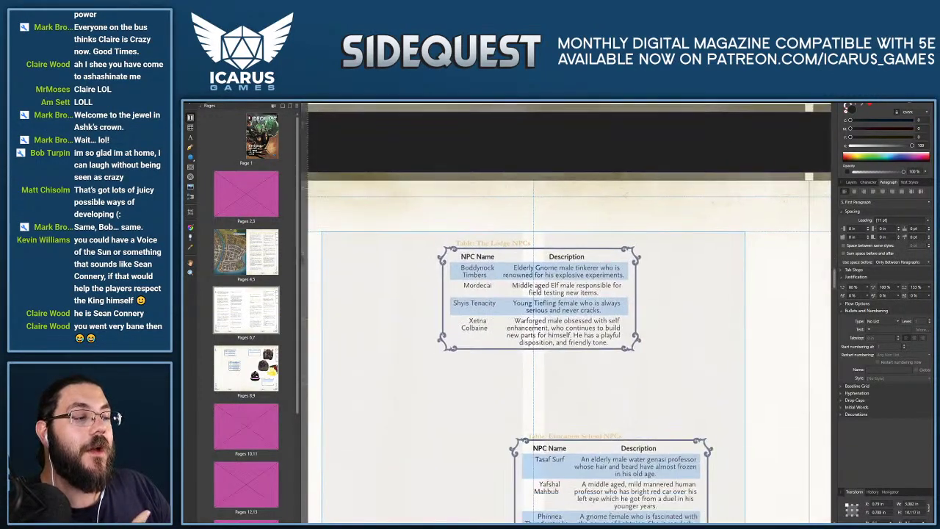
{"action": "scroll", "coordinate": [553, 226], "scroll_direction": "up", "scroll_amount": 8}
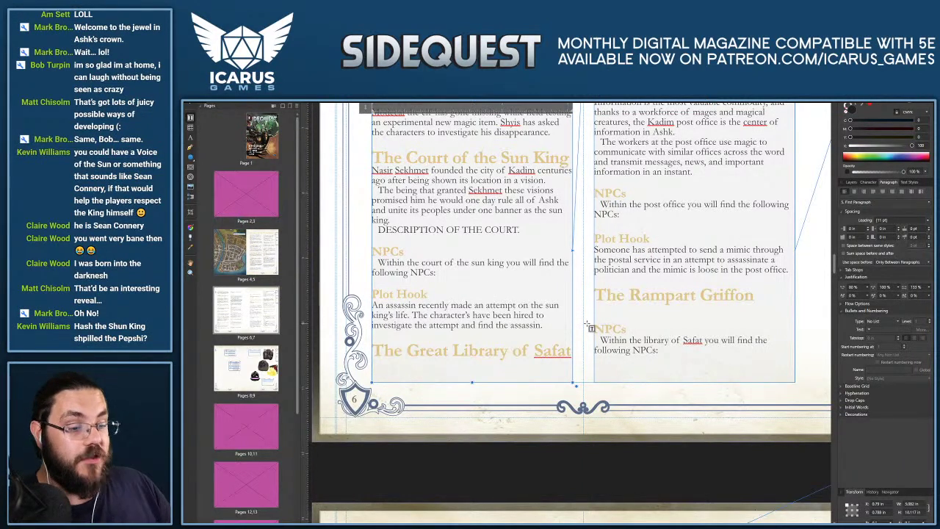
{"action": "scroll", "coordinate": [535, 361], "scroll_direction": "down", "scroll_amount": 10}
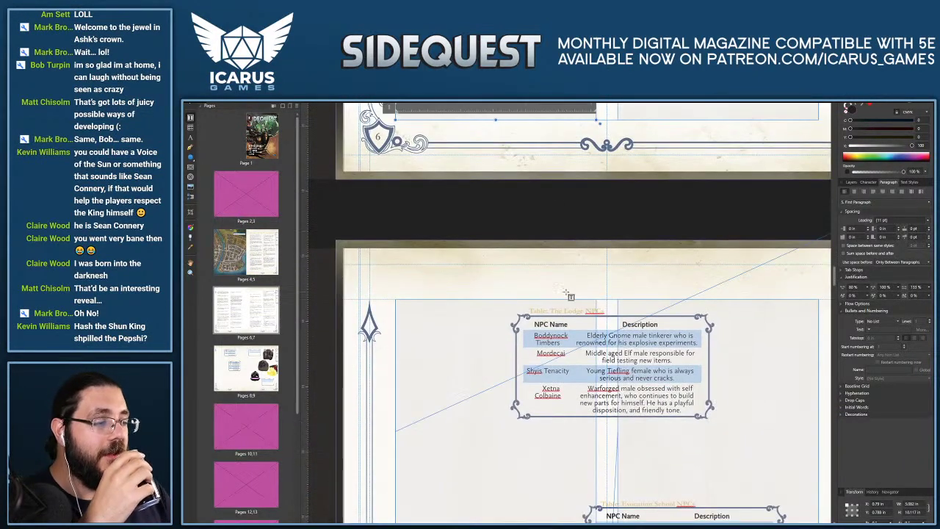
{"action": "scroll", "coordinate": [548, 263], "scroll_direction": "down", "scroll_amount": 3}
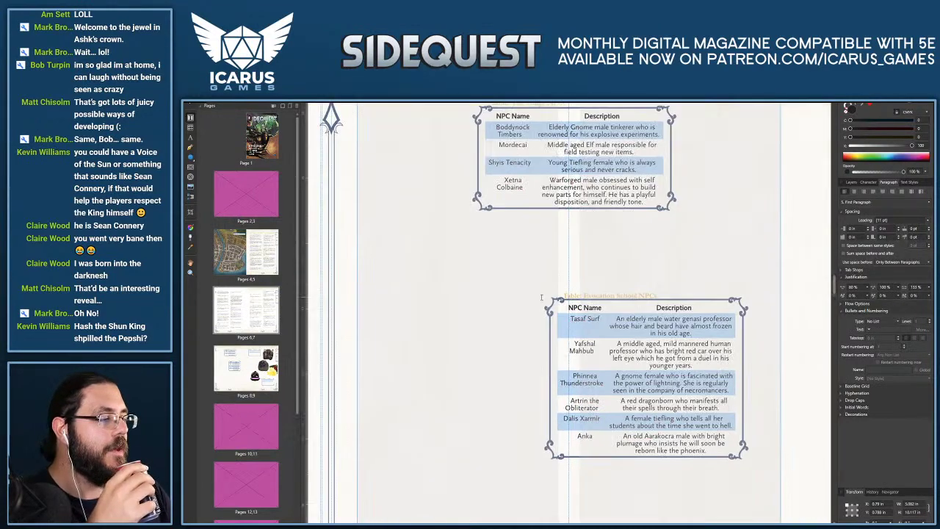
{"action": "scroll", "coordinate": [534, 448], "scroll_direction": "up", "scroll_amount": 6}
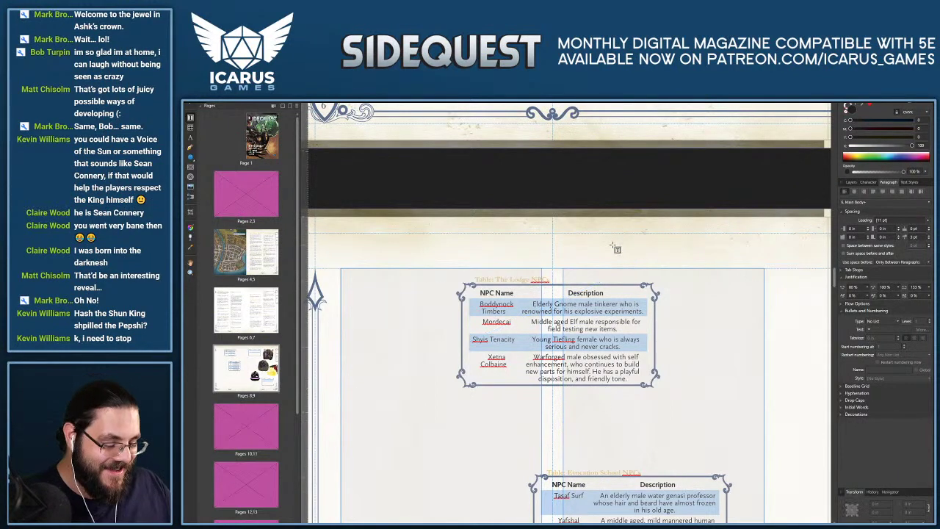
{"action": "left_click", "coordinate": [557, 326]}
{"action": "scroll", "coordinate": [584, 331], "scroll_direction": "down", "scroll_amount": 3}
{"action": "left_click_drag", "start_coordinate": [535, 237], "coordinate": [415, 237]}
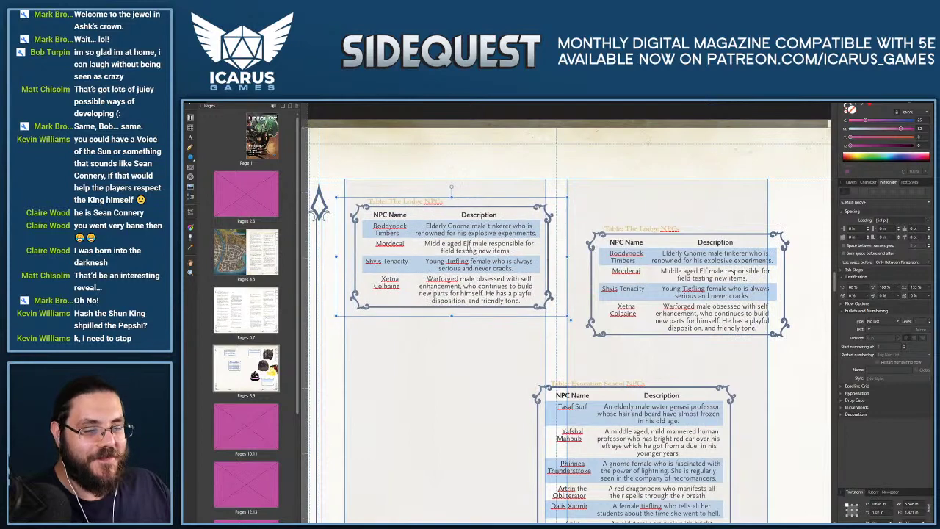
Retitle the table in the first column as "Table: The Sun King' Court NPCs".
{"action": "scroll", "coordinate": [412, 236], "scroll_direction": "up", "scroll_amount": 2}
{"action": "scroll", "coordinate": [412, 235], "scroll_direction": "up", "scroll_amount": 3}
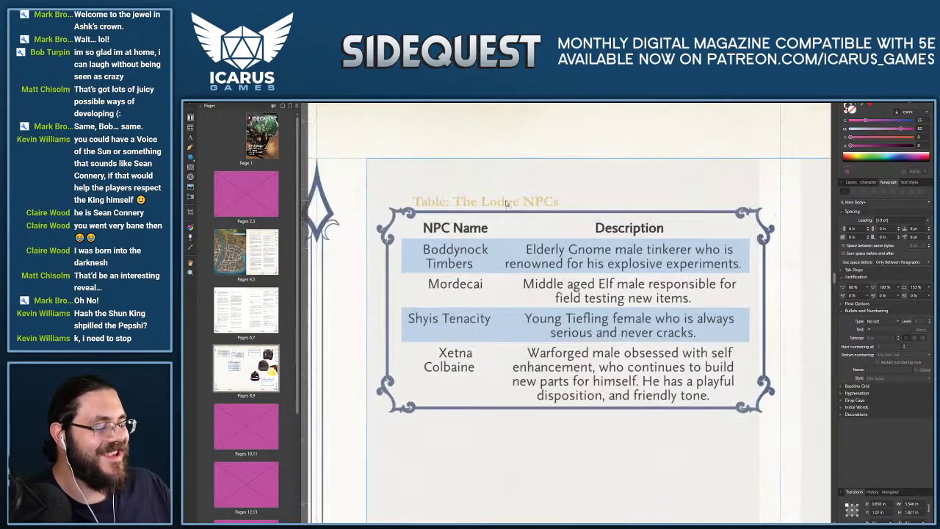
{"action": "left_click", "coordinate": [505, 204]}
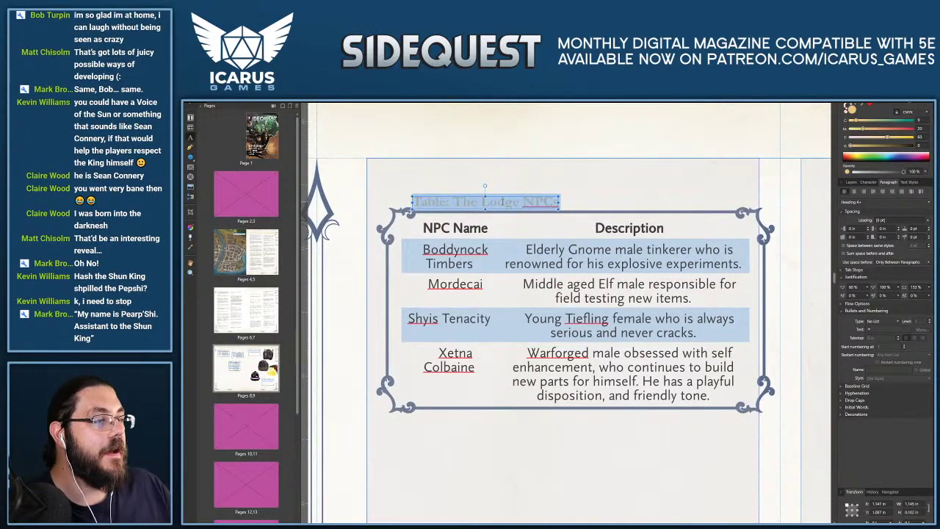
{"action": "double_click", "coordinate": [502, 202]}
{"action": "type", "text": "Sun King"}
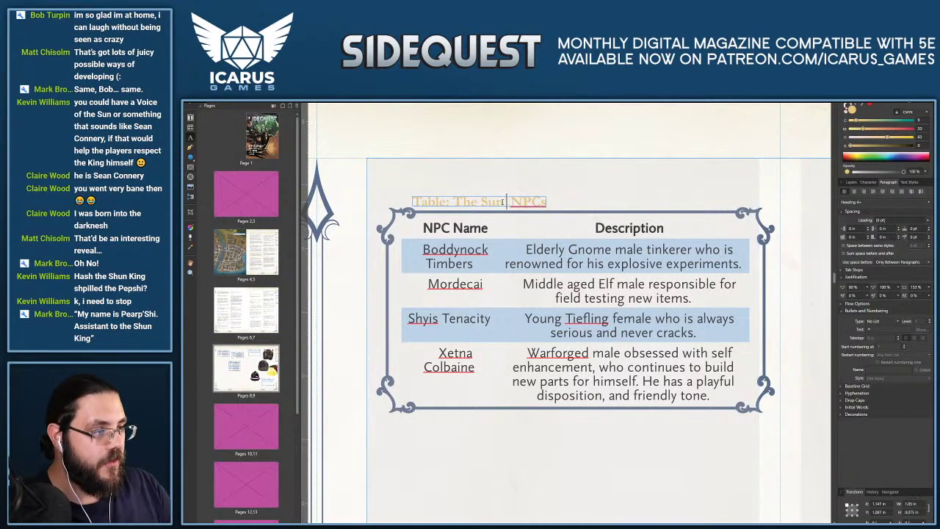
{"action": "type", "text": "'s Court"}
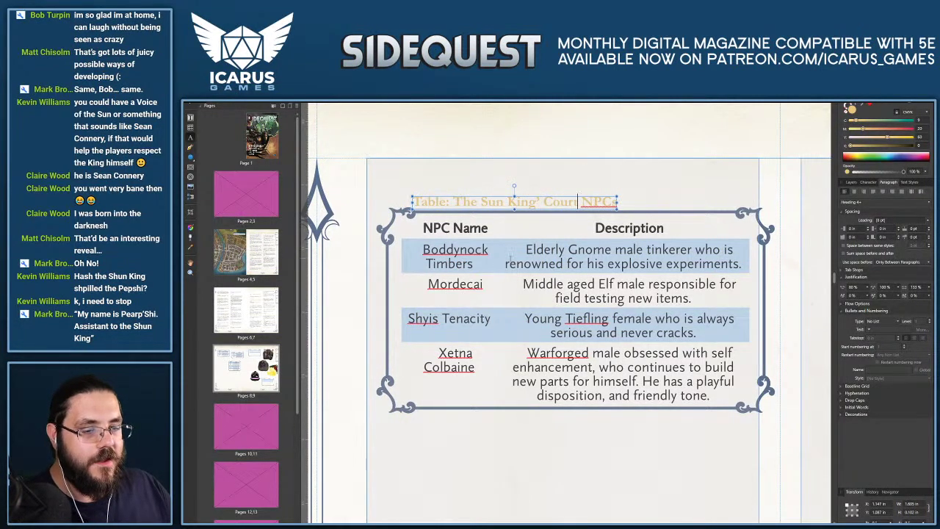
Replace the first NPC's name in the Sun King's court table with "Pep Shi".
{"action": "left_click", "coordinate": [508, 282]}
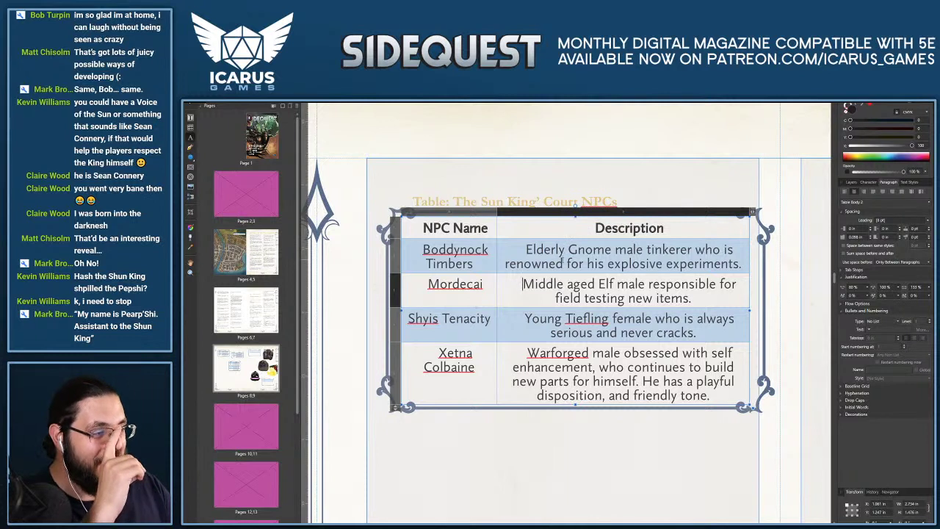
{"action": "left_click", "coordinate": [562, 261]}
{"action": "double_click", "coordinate": [454, 263]}
{"action": "left_click", "coordinate": [454, 263]}
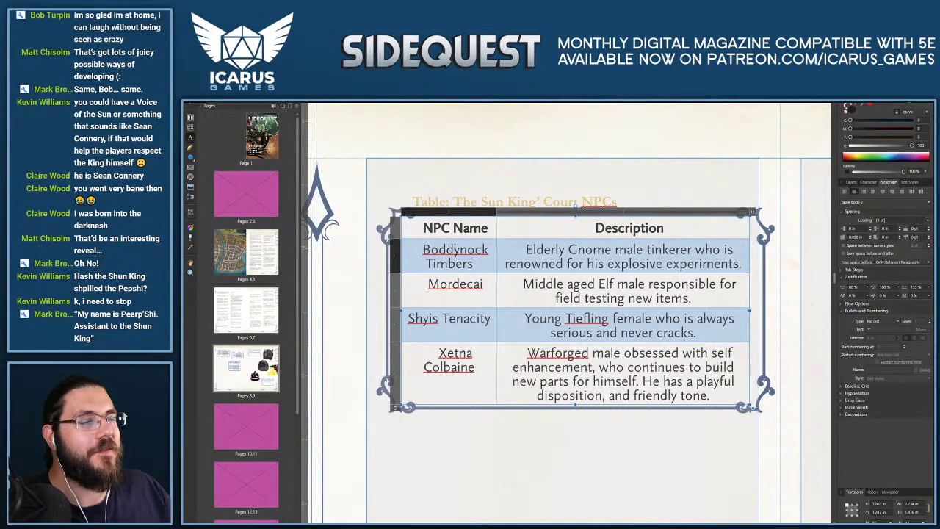
{"action": "double_click", "coordinate": [455, 250]}
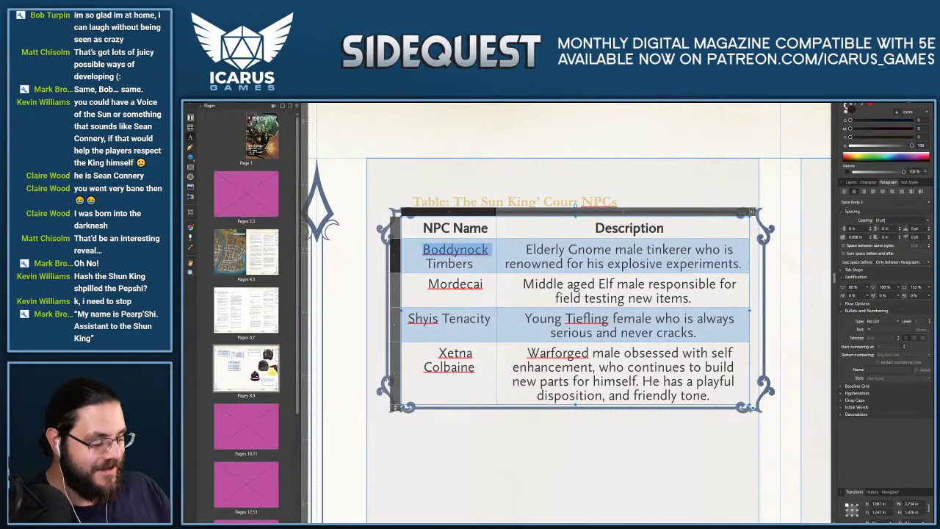
{"action": "key", "text": "Delete"}
{"action": "key", "text": "Delete"}
{"action": "key", "text": "Delete"}
{"action": "key", "text": "Delete"}
{"action": "key", "text": "Delete"}
{"action": "key", "text": "Delete"}
{"action": "key", "text": "Delete"}
{"action": "key", "text": "Delete"}
{"action": "key", "text": "Delete"}
{"action": "type", "text": "Pep Shi"}
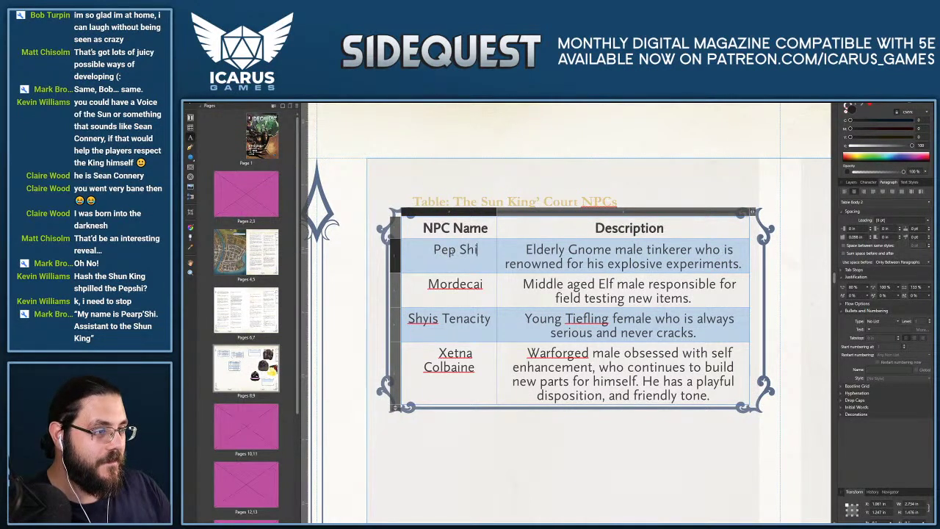
Replace Pep Shi's description in the Sun King's court table with "Older human male asistant to the sun king.".
{"action": "left_click", "coordinate": [640, 263]}
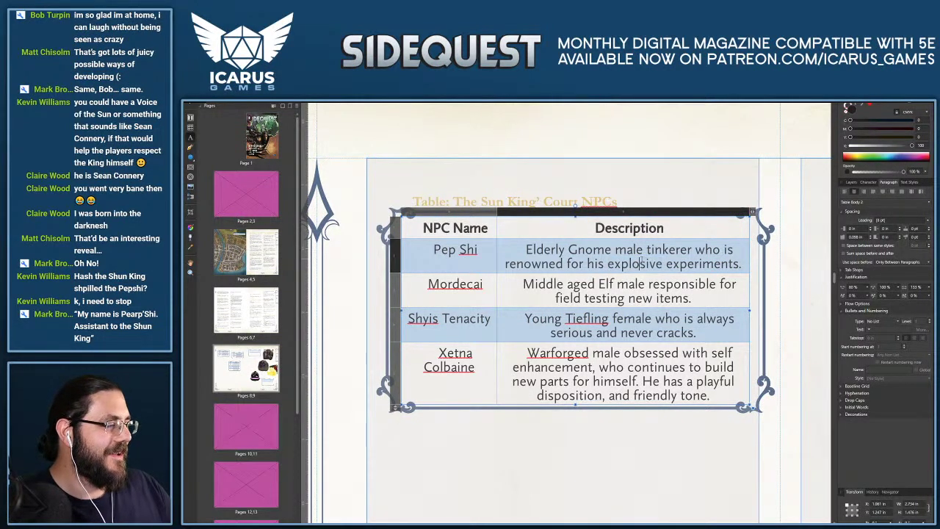
{"action": "left_click", "coordinate": [586, 250]}
{"action": "left_click_drag", "start_coordinate": [525, 249], "coordinate": [754, 262]}
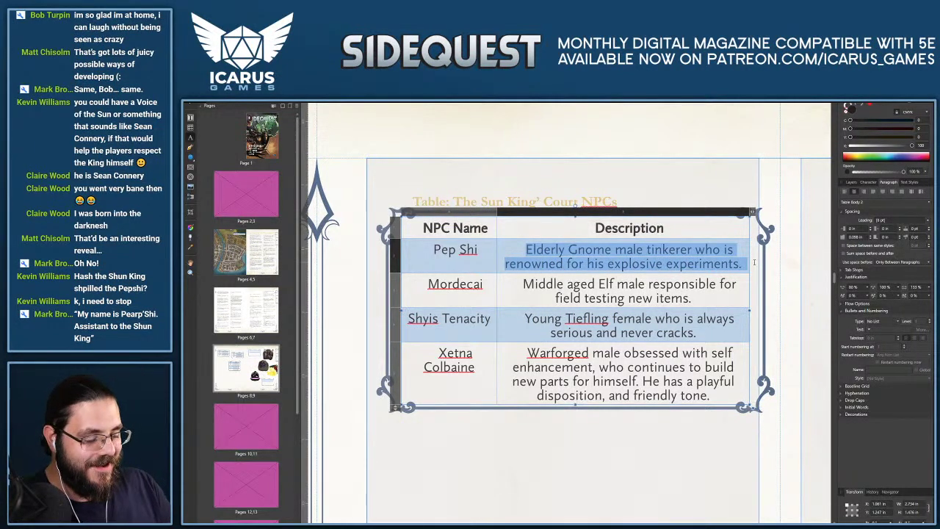
{"action": "type", "text": "Older huma"}
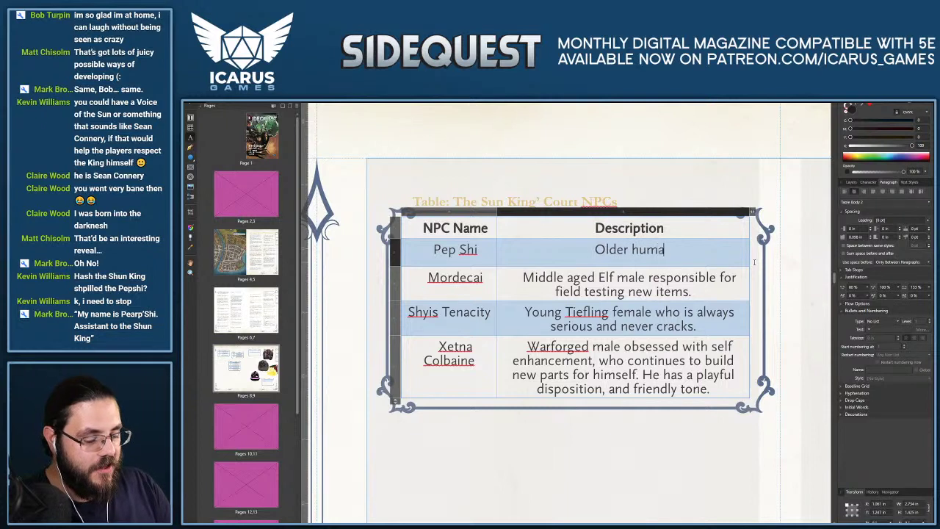
{"action": "type", "text": "n male a"}
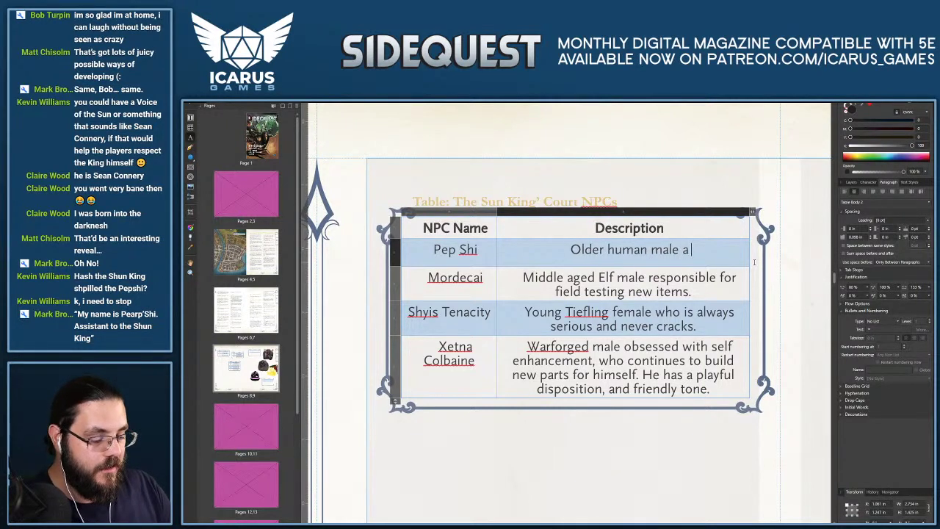
{"action": "type", "text": "sistant to the "}
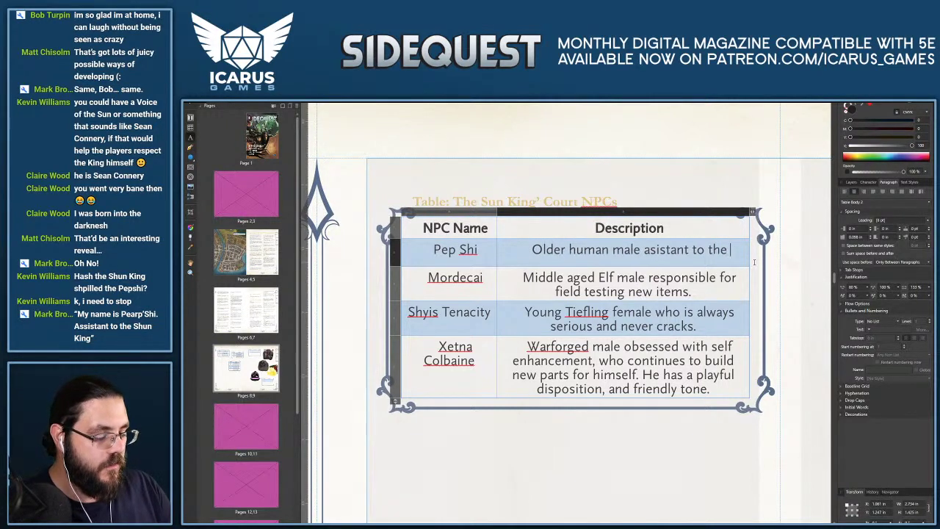
{"action": "type", "text": "sun king."}
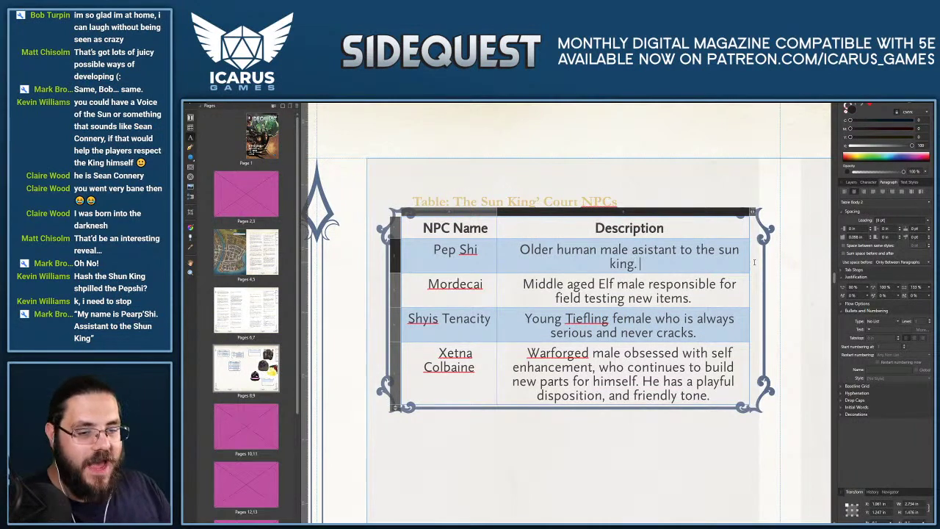
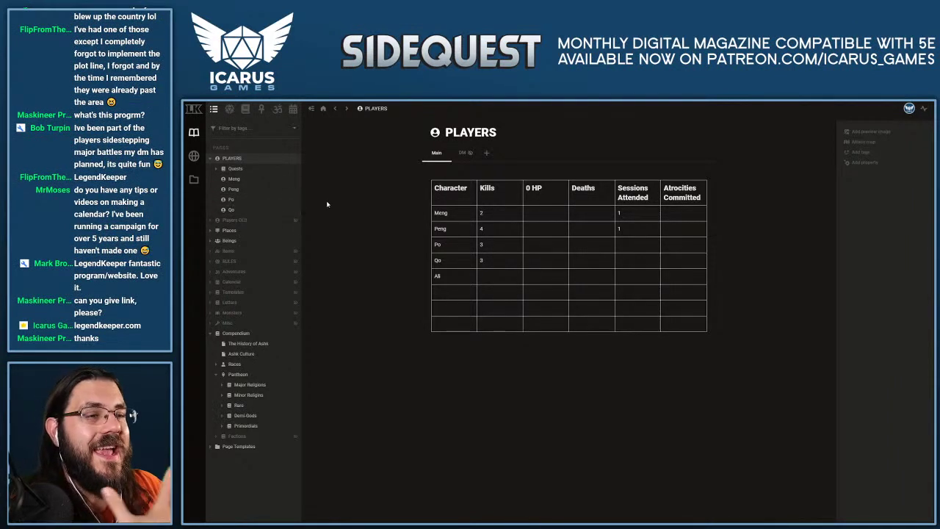
Switch to LegendKeeper and look through the player character pages Qo, Peng, Po and Meng.
{"action": "left_click", "coordinate": [228, 209]}
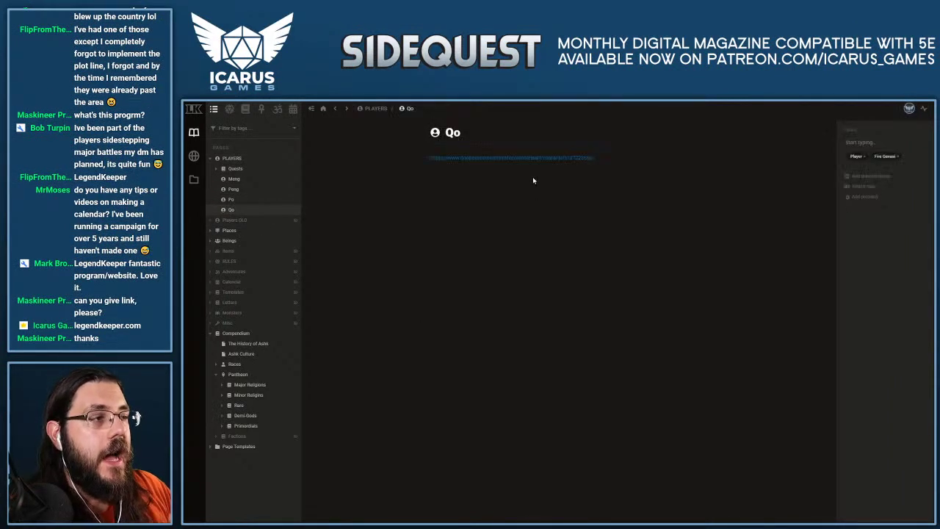
{"action": "left_click", "coordinate": [253, 189]}
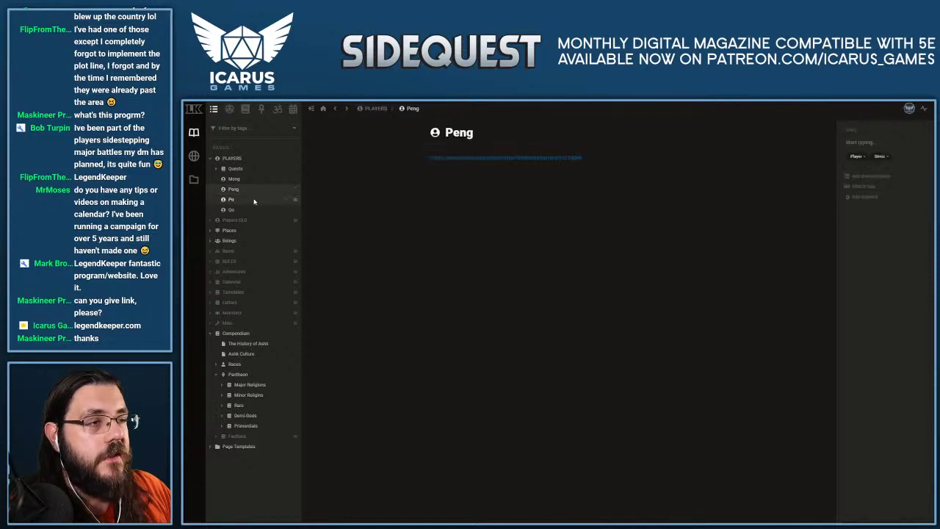
{"action": "left_click", "coordinate": [253, 199]}
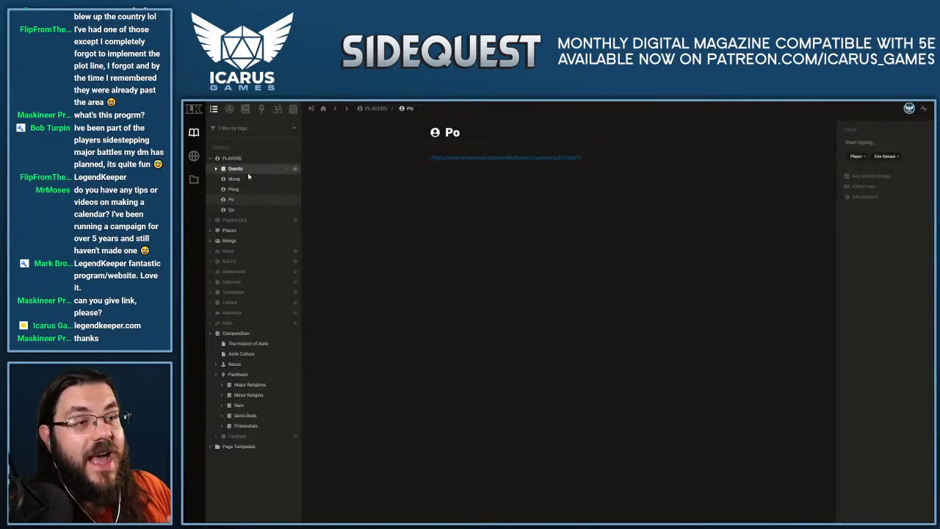
{"action": "left_click", "coordinate": [248, 170]}
{"action": "left_click", "coordinate": [246, 181]}
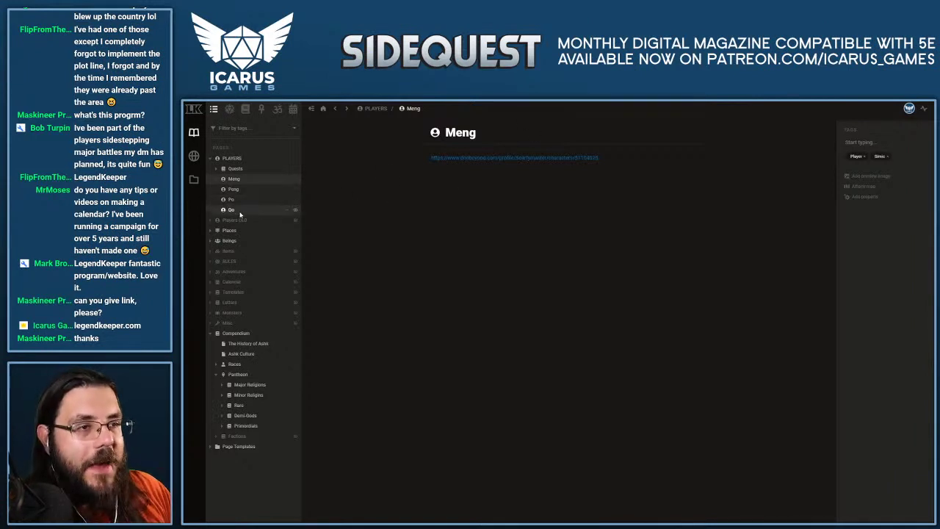
View the edit permissions of the Meng character page, and close them without changes.
{"action": "left_click", "coordinate": [286, 179]}
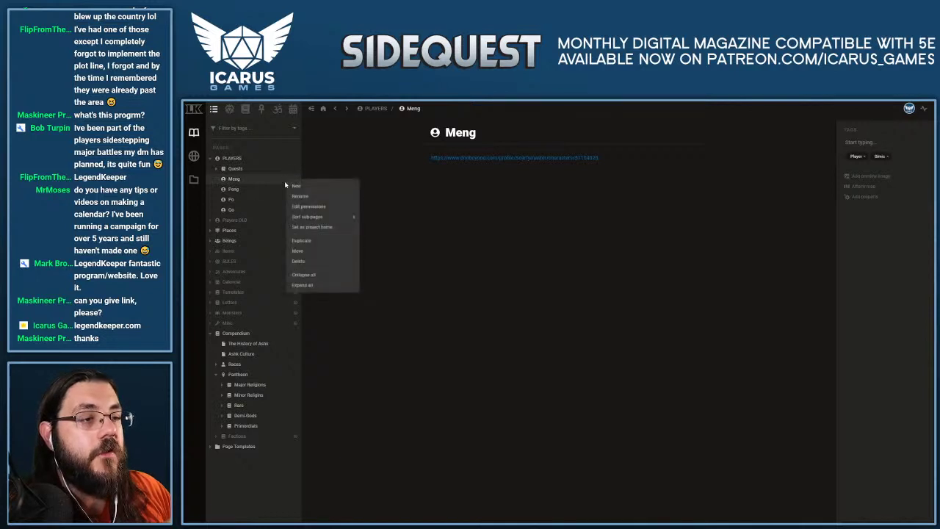
{"action": "left_click", "coordinate": [336, 206]}
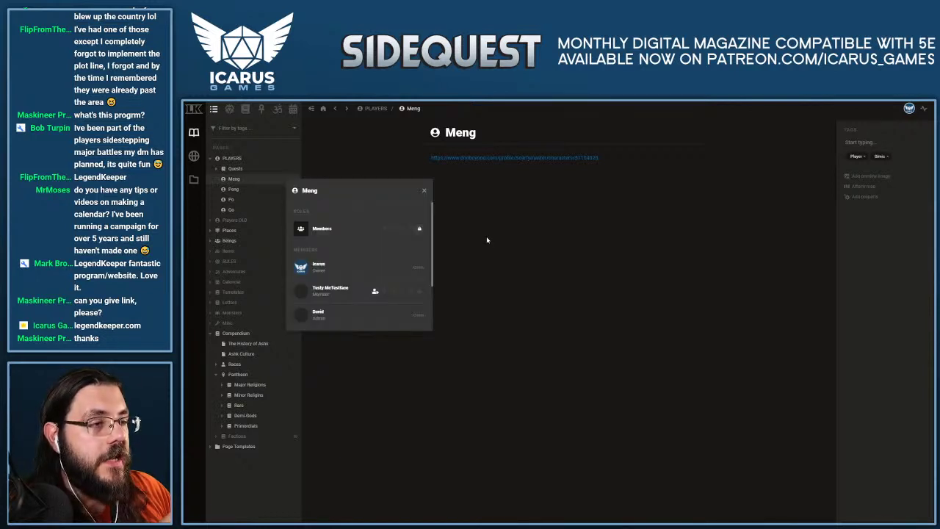
{"action": "left_click", "coordinate": [424, 190]}
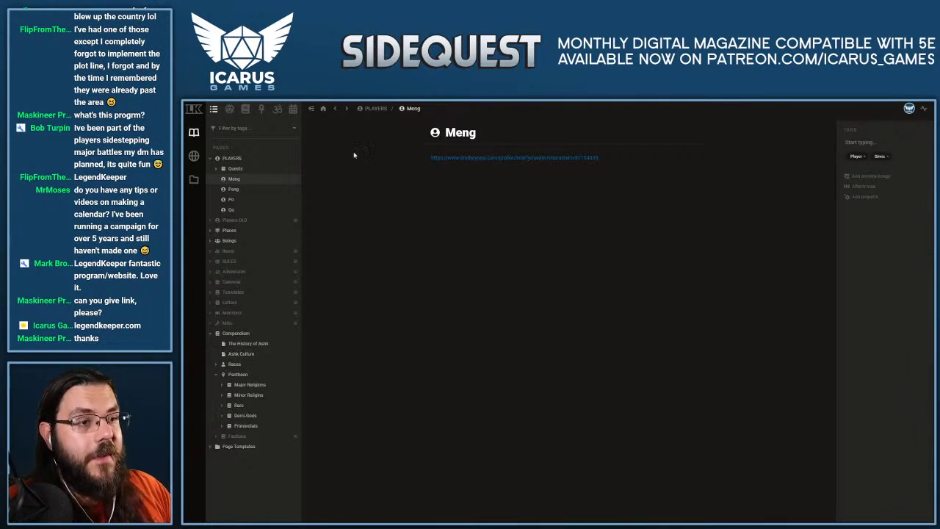
Collapse the PLAYERS section in the page tree and look briefly into the Places and Beings sections.
{"action": "left_click", "coordinate": [233, 158]}
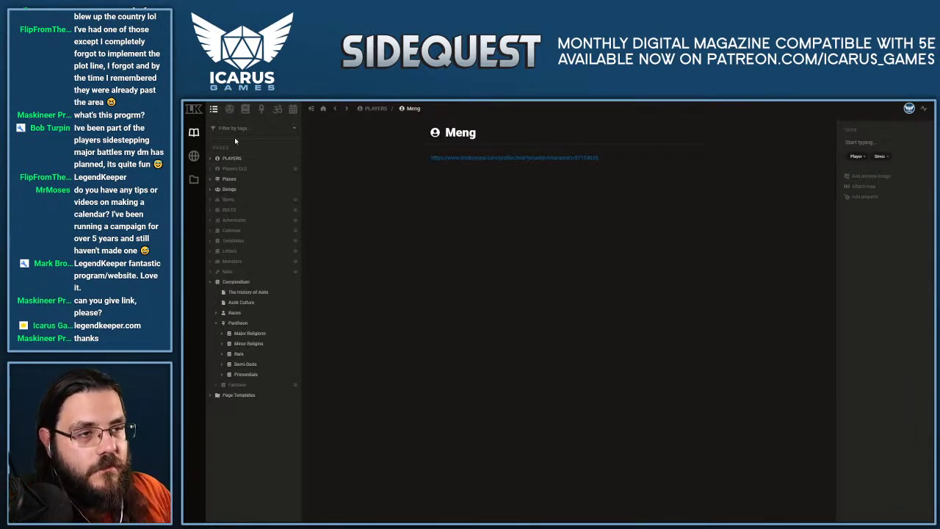
{"action": "left_click", "coordinate": [211, 179]}
{"action": "left_click", "coordinate": [211, 179]}
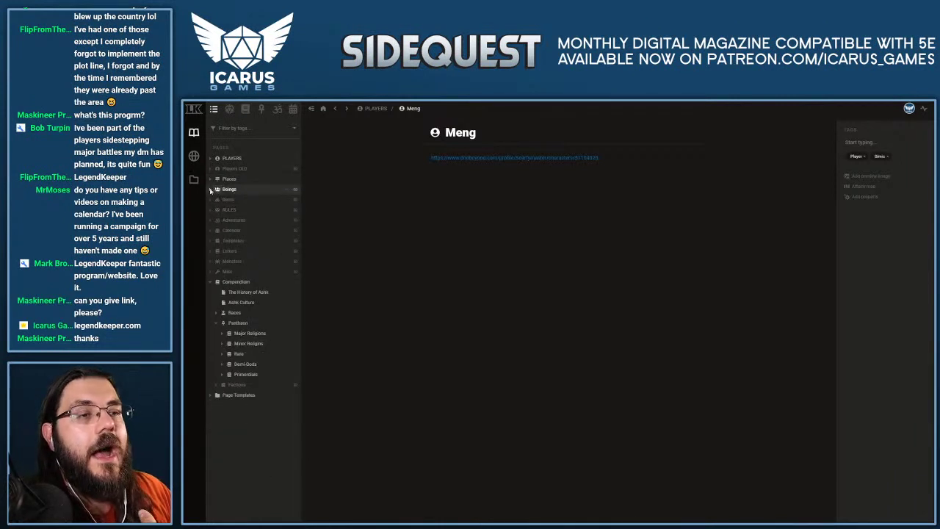
{"action": "left_click", "coordinate": [209, 190]}
{"action": "left_click", "coordinate": [209, 190]}
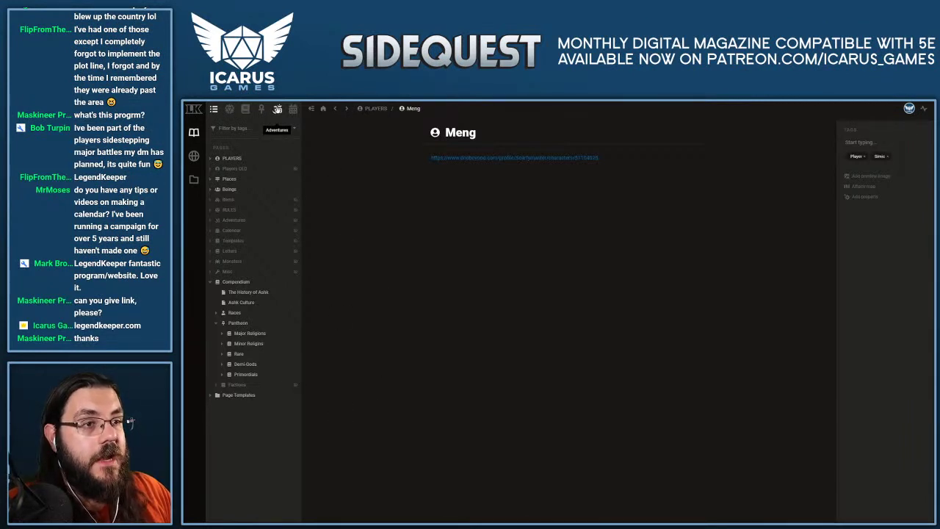
Open the Adventures section and look through the page lists of Main Adventures 1-47 and Main Adventures 48+.
{"action": "left_click", "coordinate": [278, 108]}
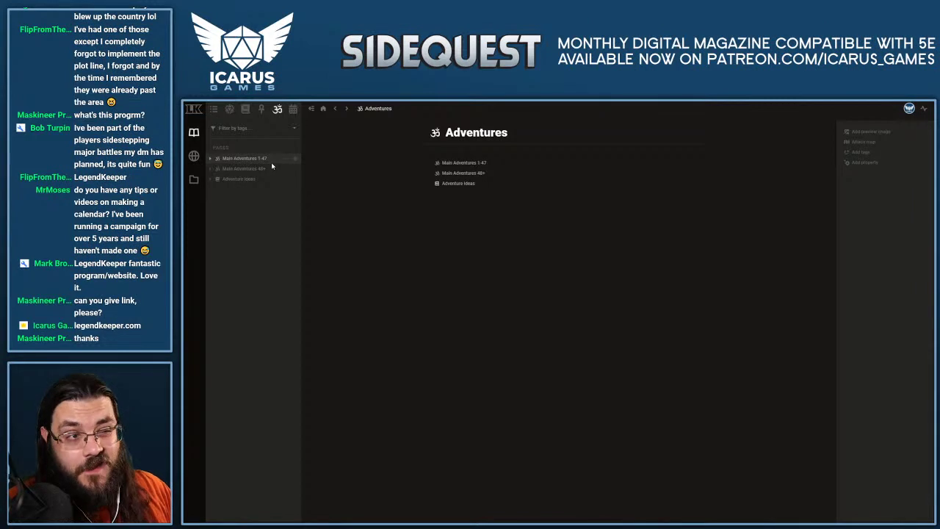
{"action": "left_click", "coordinate": [210, 159]}
{"action": "left_click", "coordinate": [210, 159]}
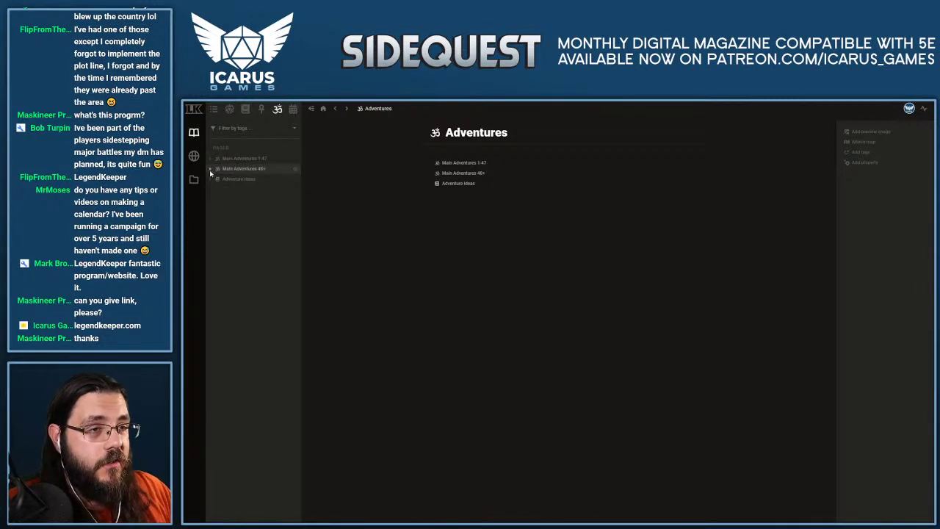
{"action": "left_click", "coordinate": [210, 169]}
{"action": "left_click", "coordinate": [210, 169]}
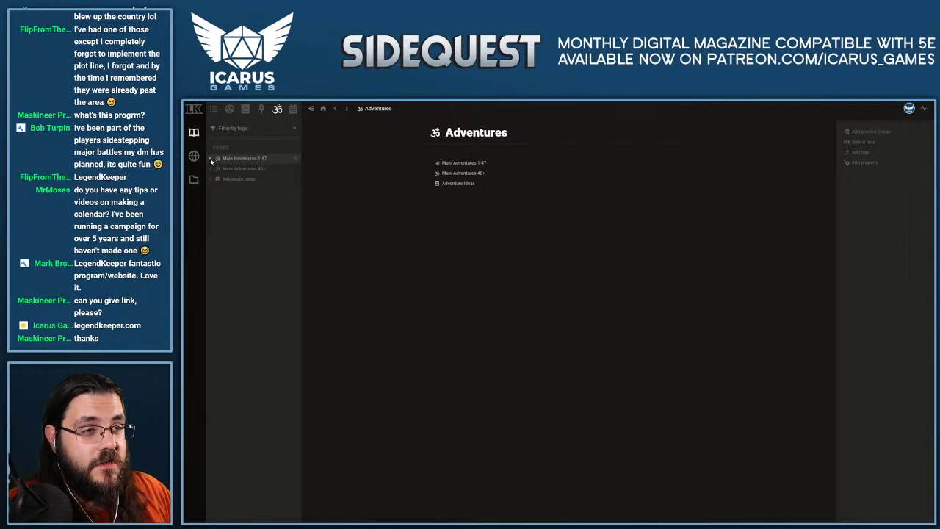
{"action": "left_click", "coordinate": [210, 159]}
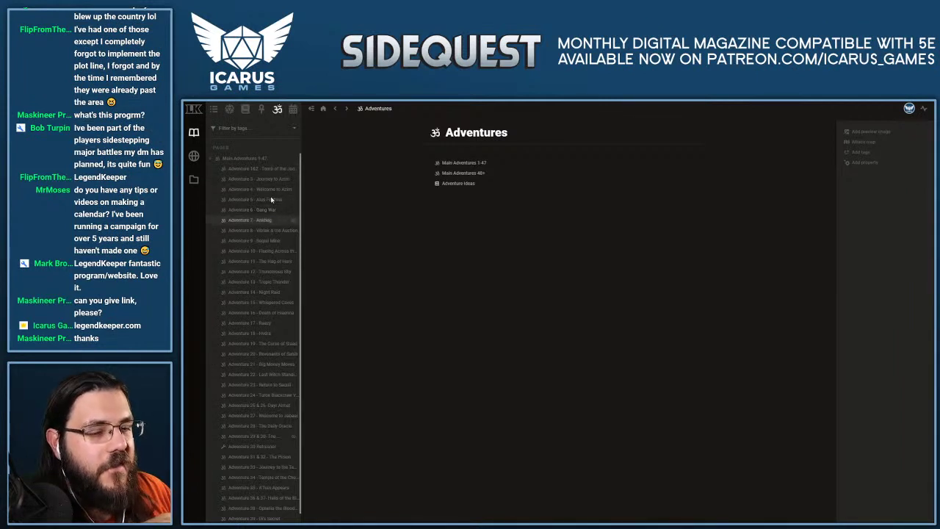
{"action": "left_click", "coordinate": [209, 158]}
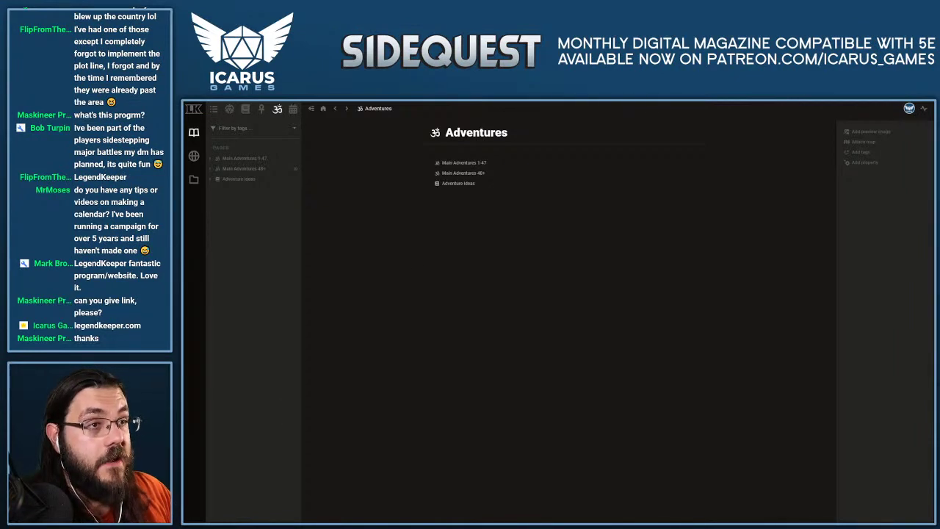
Switch to the YouTube live stream page to check its chat, and return to LegendKeeper.
{"action": "key", "text": "alt+Tab"}
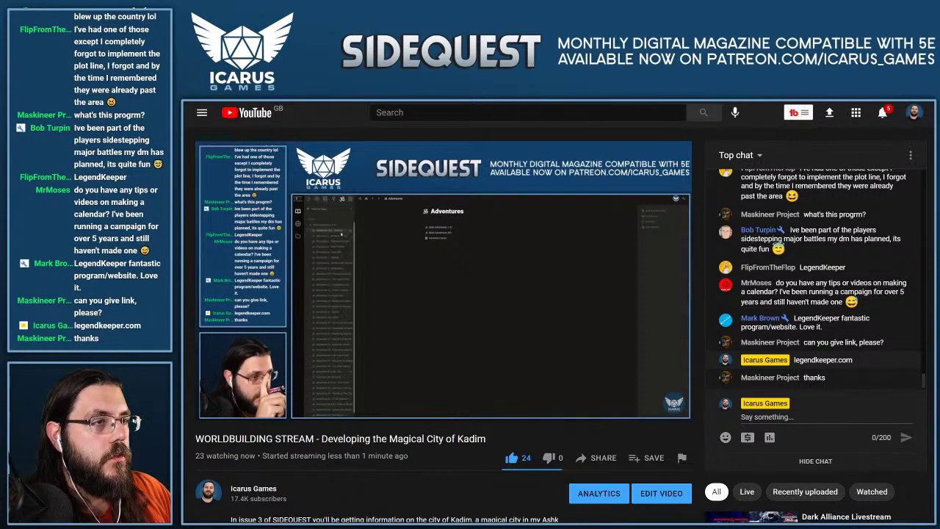
{"action": "key", "text": "alt+Tab"}
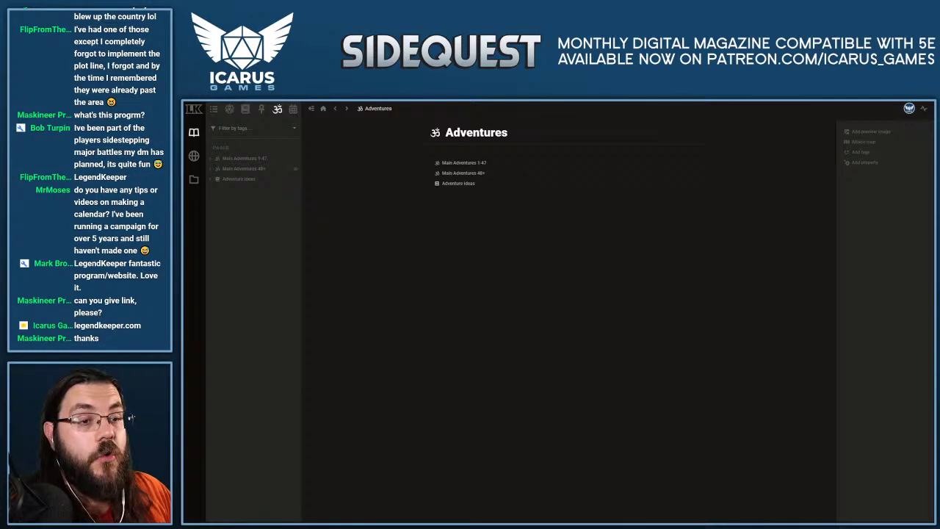
Open the atlas and examine the map of Ashk, focusing on the coast between Kabaz and Kadim.
{"action": "left_click", "coordinate": [194, 155]}
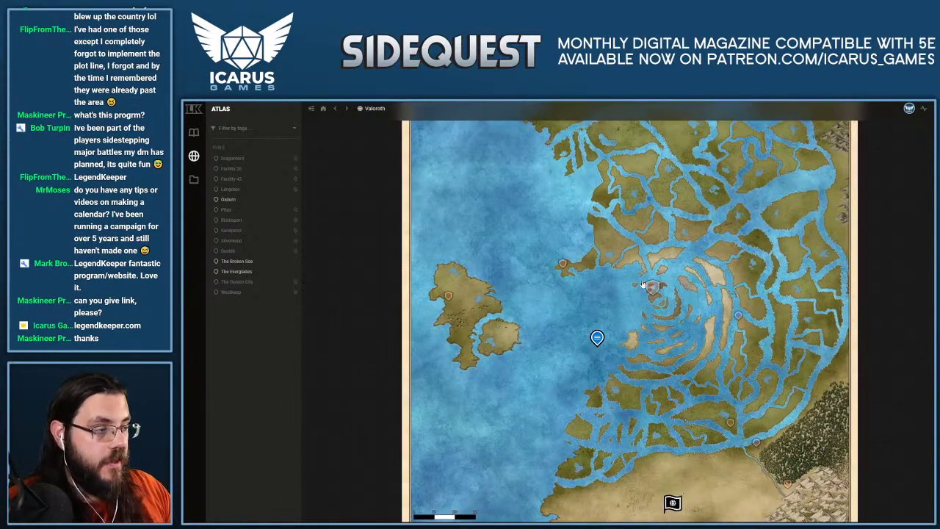
{"action": "scroll", "coordinate": [633, 302], "scroll_direction": "down", "scroll_amount": 3}
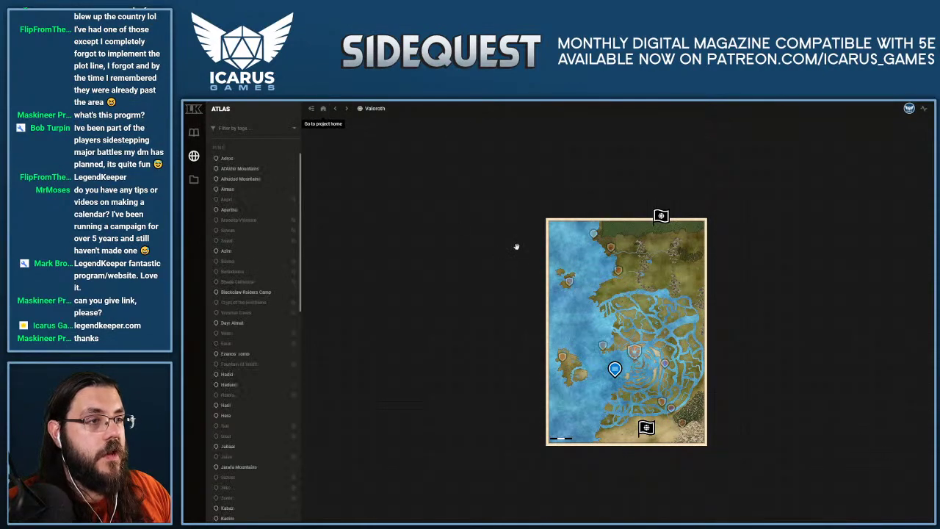
{"action": "scroll", "coordinate": [512, 323], "scroll_direction": "down", "scroll_amount": 2}
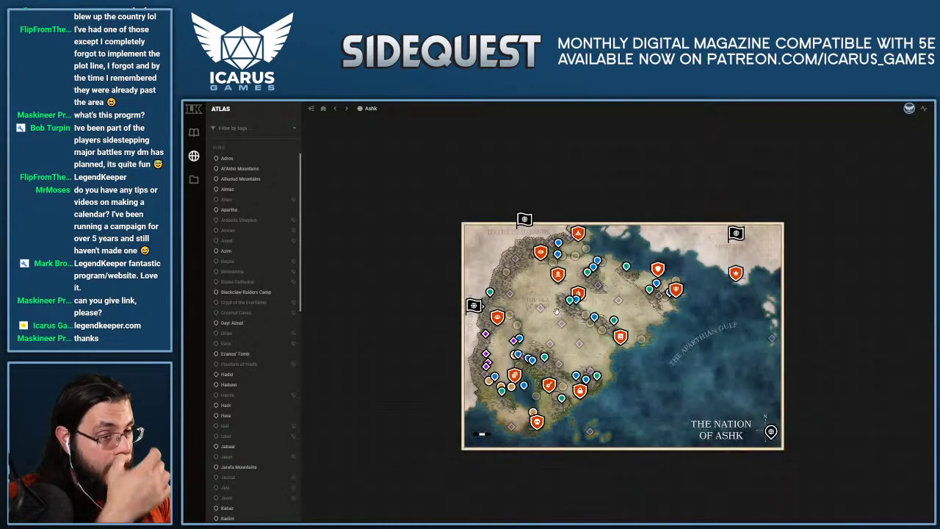
{"action": "scroll", "coordinate": [636, 378], "scroll_direction": "up", "scroll_amount": 2}
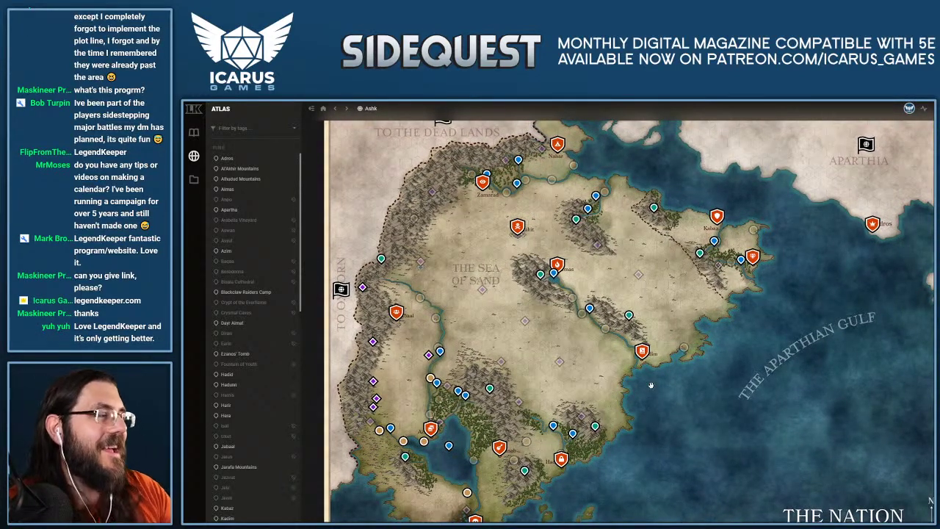
{"action": "scroll", "coordinate": [752, 259], "scroll_direction": "up", "scroll_amount": 2}
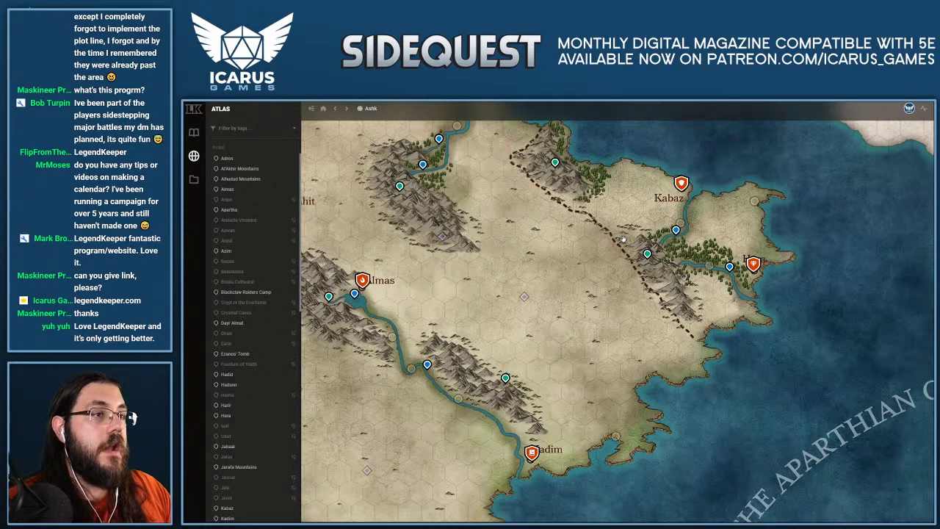
Open the city map of Hera from its marker and examine the location pins around the river and harbour.
{"action": "left_click", "coordinate": [753, 263]}
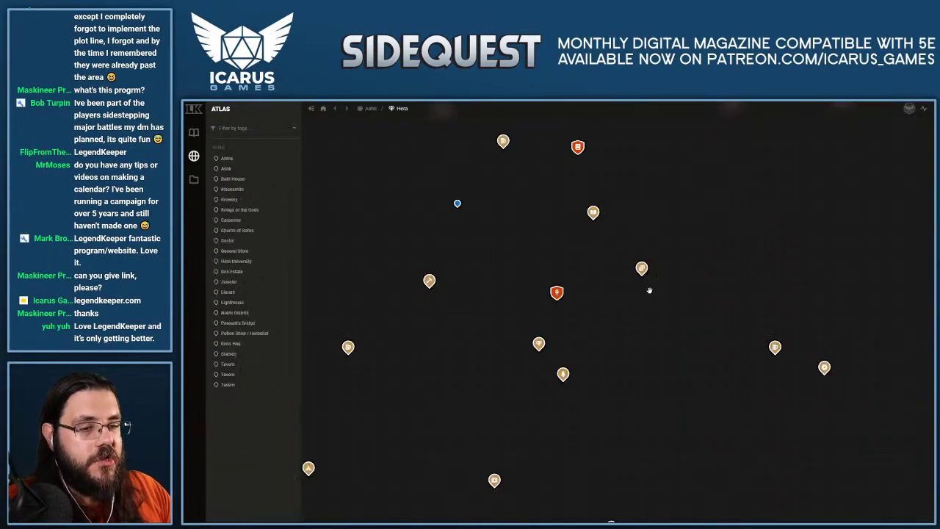
{"action": "scroll", "coordinate": [649, 291], "scroll_direction": "up", "scroll_amount": 2}
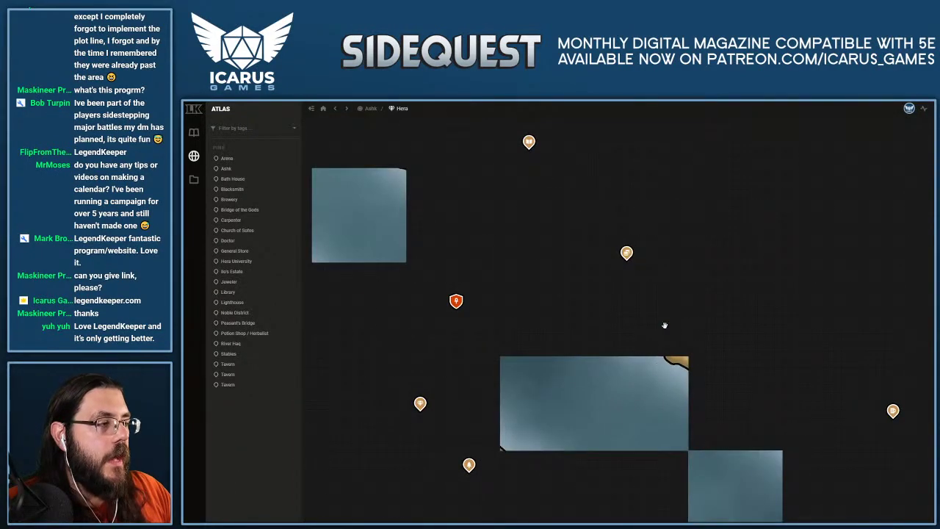
{"action": "scroll", "coordinate": [664, 325], "scroll_direction": "down", "scroll_amount": 2}
{"action": "scroll", "coordinate": [666, 320], "scroll_direction": "down", "scroll_amount": 2}
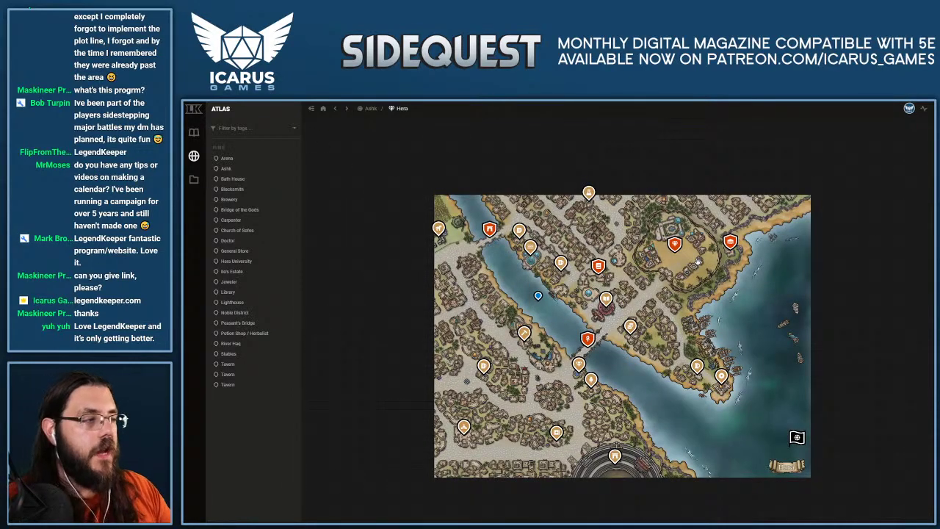
{"action": "scroll", "coordinate": [698, 261], "scroll_direction": "up", "scroll_amount": 2}
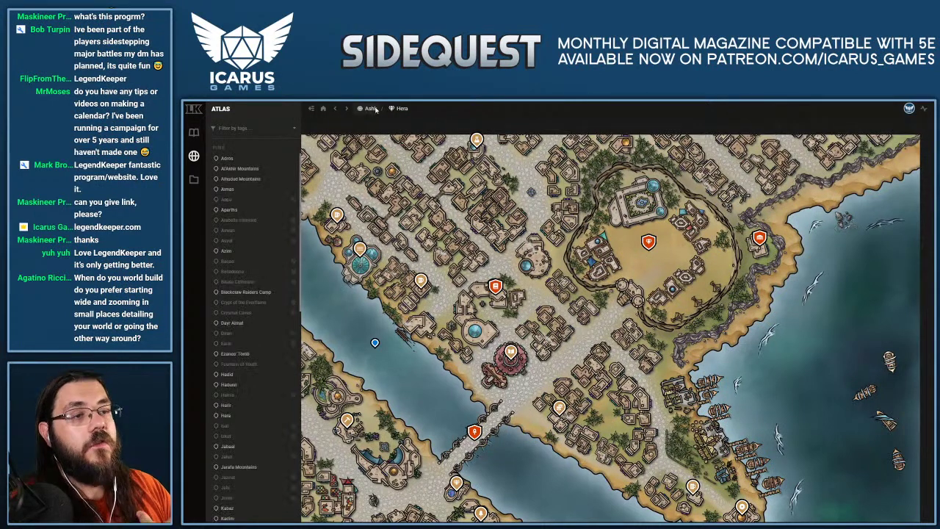
Return from the Hera city map to the Ashk map and view the whole nation.
{"action": "left_click", "coordinate": [370, 108]}
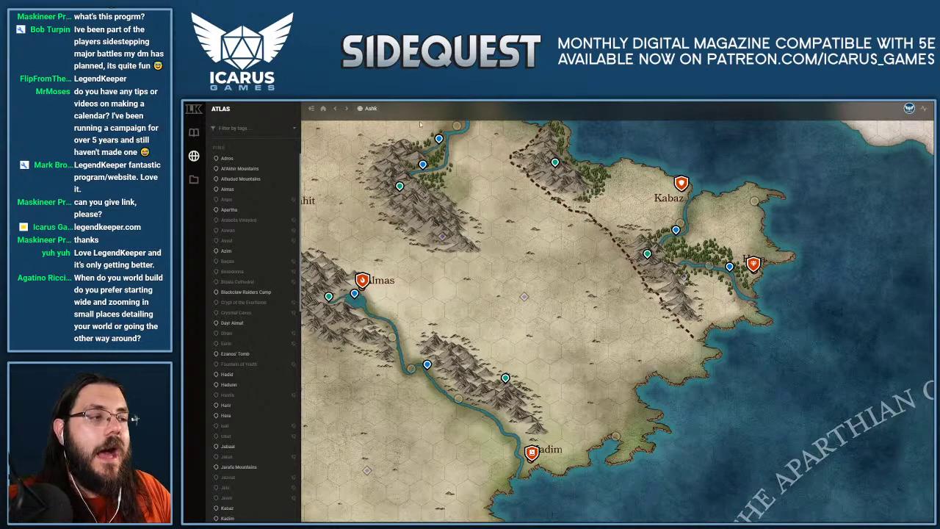
{"action": "key", "text": "ctrl+minus"}
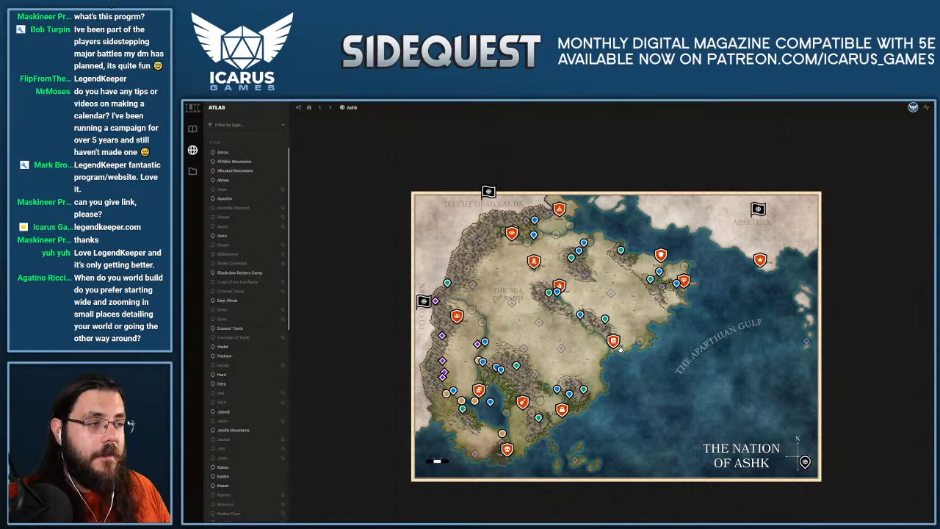
Examine the Ashk map along the river between Almas and Kadim and the surrounding region.
{"action": "scroll", "coordinate": [621, 349], "scroll_direction": "up", "scroll_amount": 3}
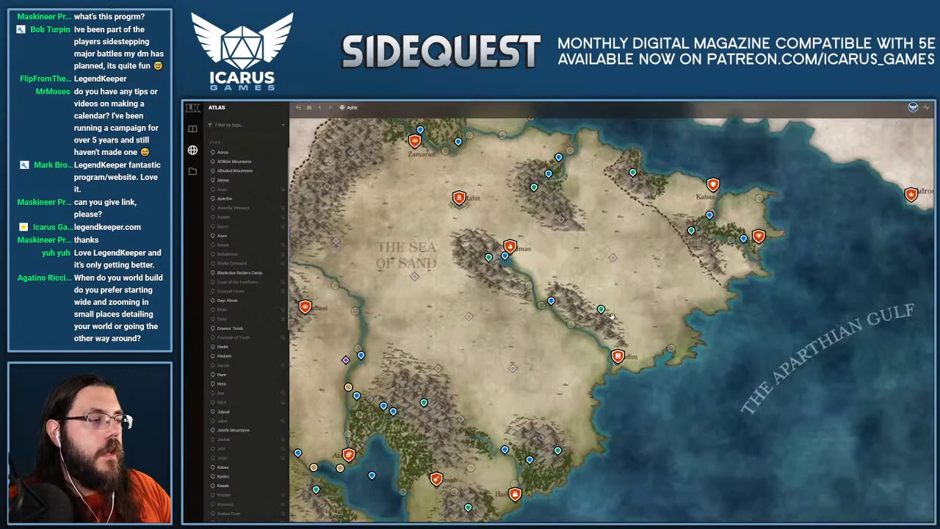
{"action": "scroll", "coordinate": [610, 294], "scroll_direction": "up", "scroll_amount": 3}
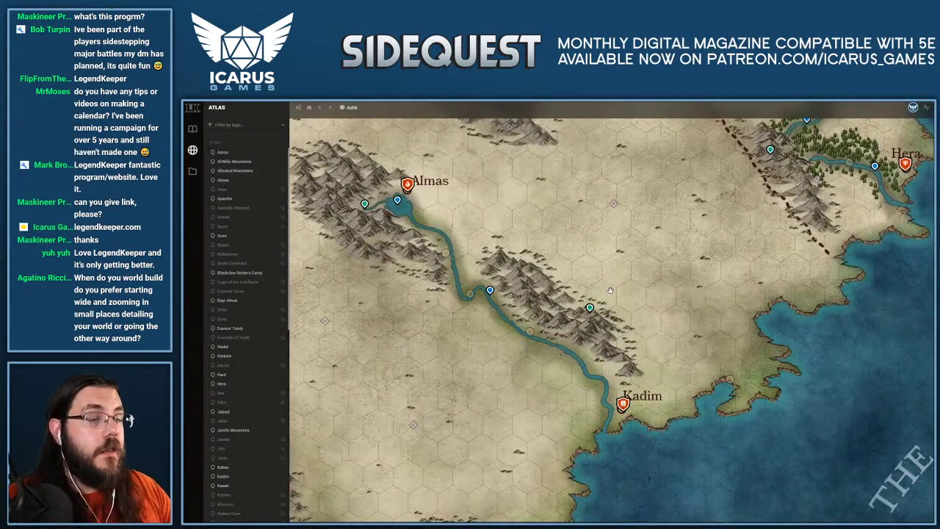
{"action": "scroll", "coordinate": [609, 290], "scroll_direction": "down", "scroll_amount": 3}
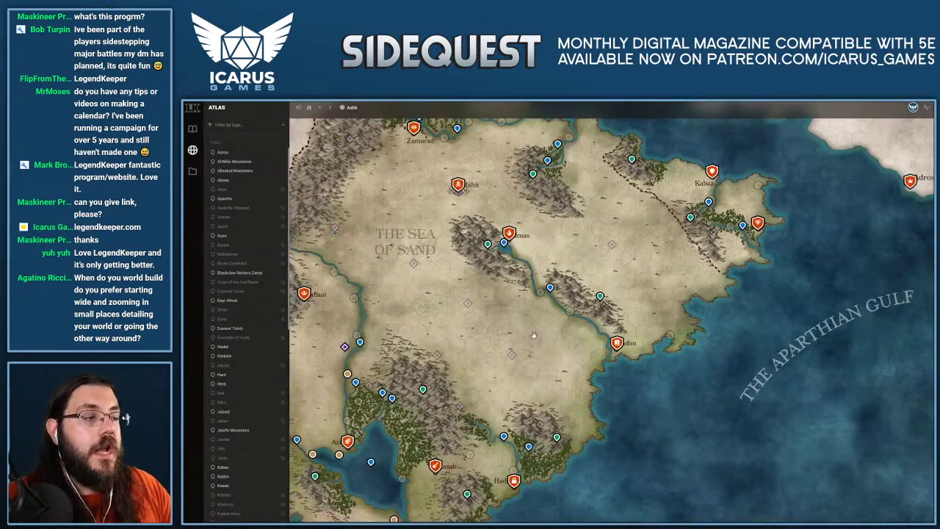
{"action": "scroll", "coordinate": [615, 303], "scroll_direction": "down", "scroll_amount": 1}
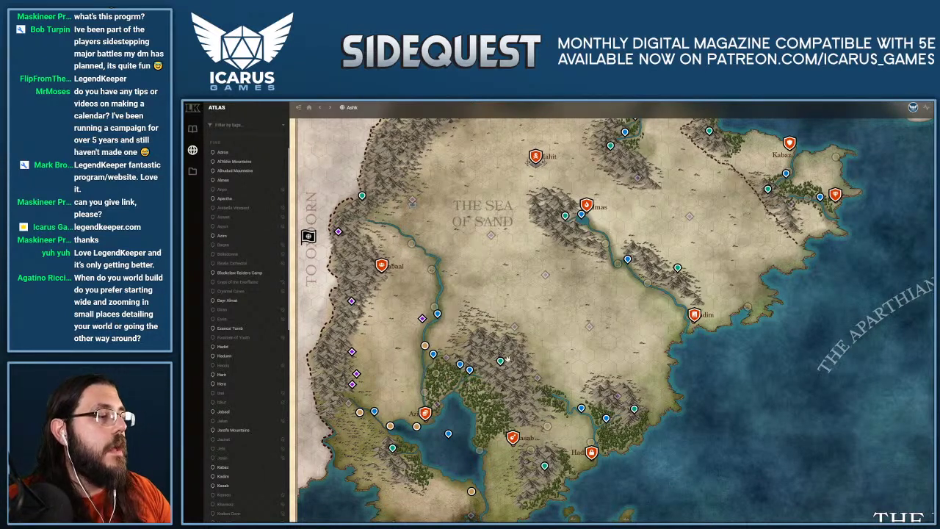
Find Jabaal beside the western mountains on the Ashk map and open its city map from the marker.
{"action": "scroll", "coordinate": [506, 382], "scroll_direction": "up", "scroll_amount": 3}
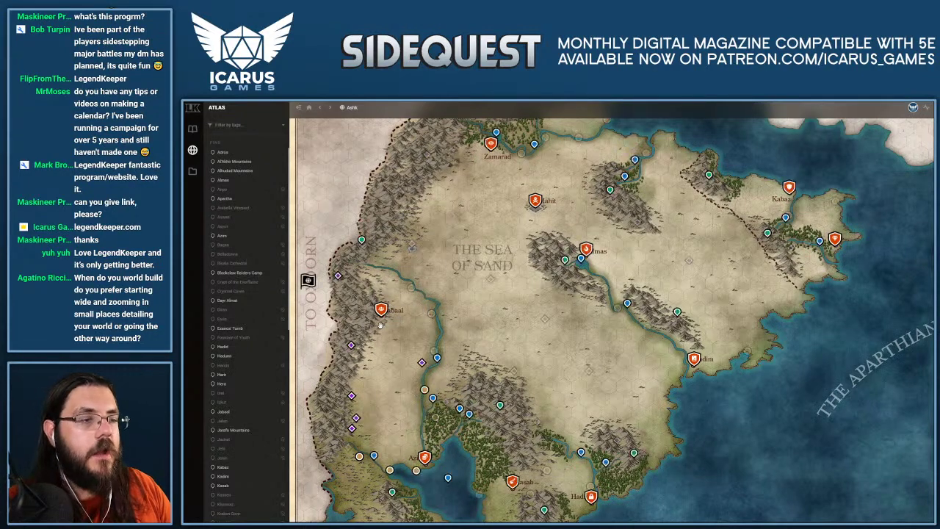
{"action": "scroll", "coordinate": [377, 313], "scroll_direction": "up", "scroll_amount": 1}
{"action": "scroll", "coordinate": [379, 311], "scroll_direction": "up", "scroll_amount": 2}
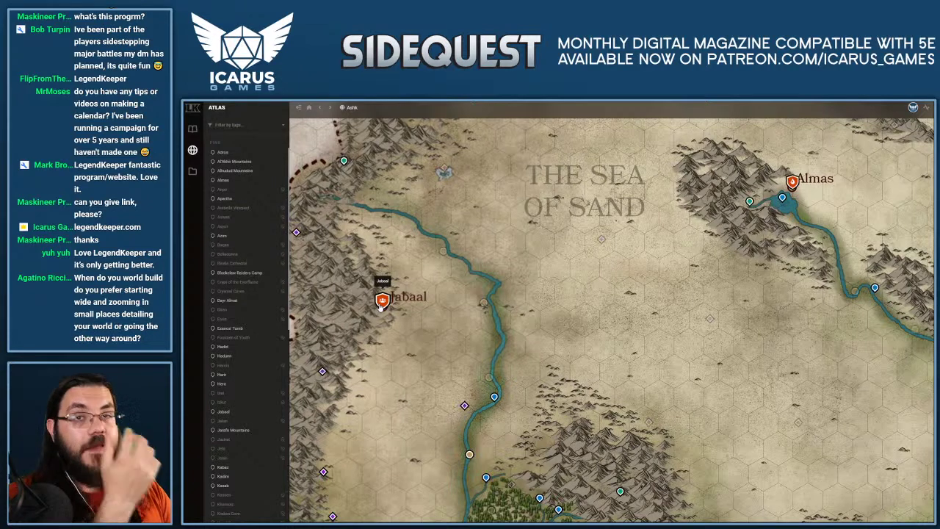
{"action": "left_click", "coordinate": [381, 307]}
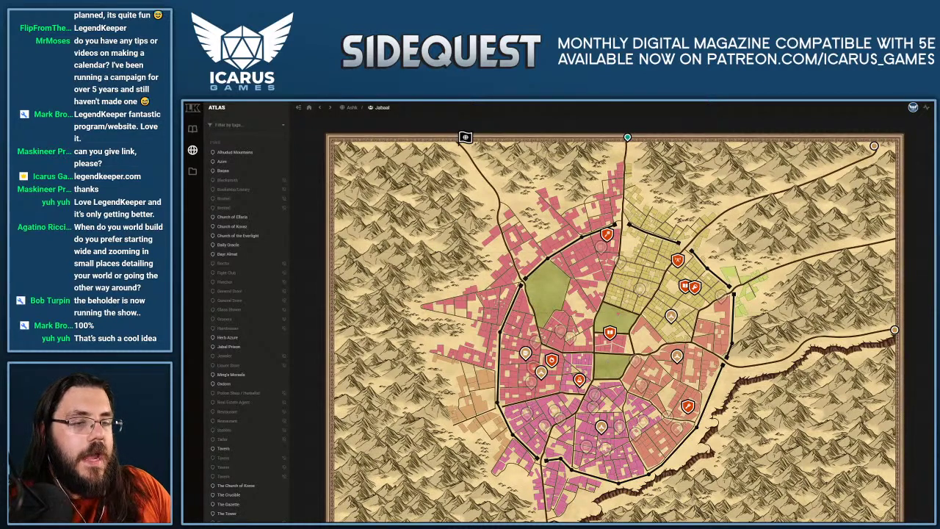
Switch to the YouTube live stream page to check its chat for new messages, and return to the Jabaal map in LegendKeeper.
{"action": "key", "text": "ctrl+Tab"}
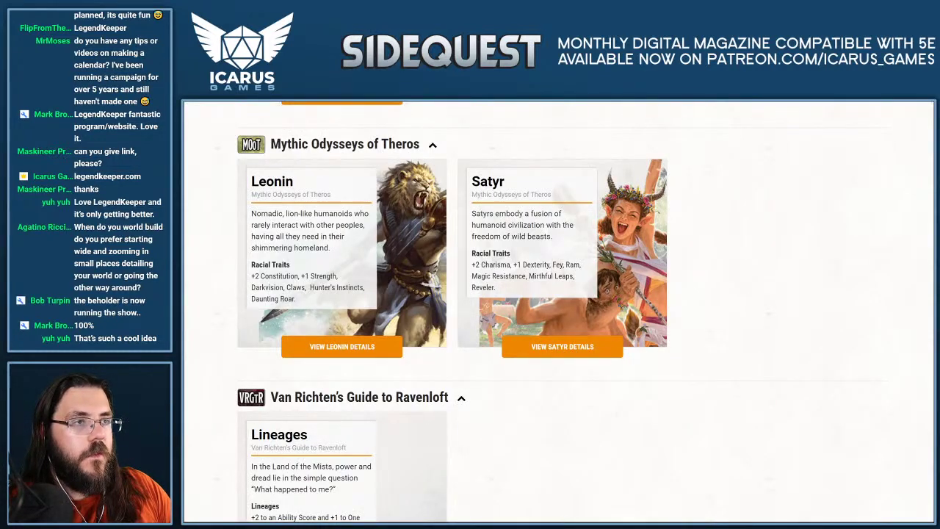
{"action": "key", "text": "ctrl+Tab"}
{"action": "key", "text": "ctrl+Tab"}
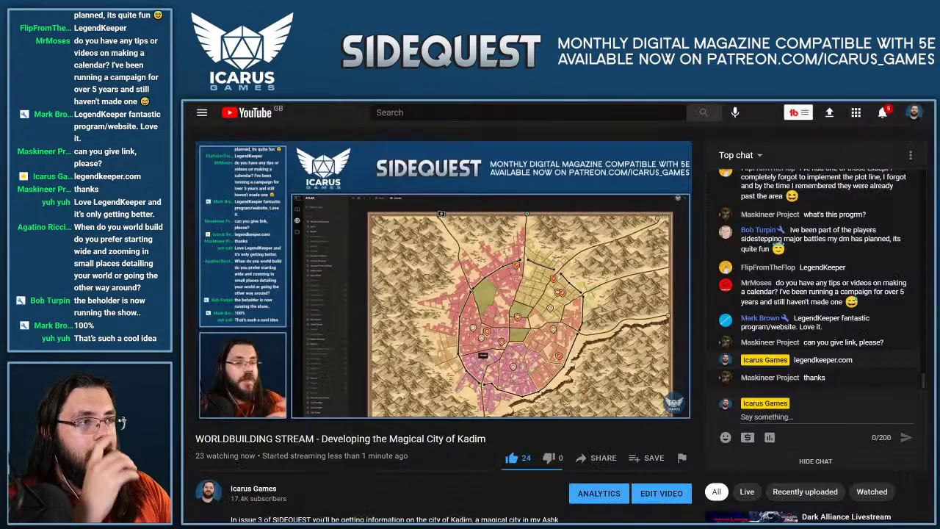
{"action": "key", "text": "ctrl+Tab"}
{"action": "key", "text": "ctrl+Tab"}
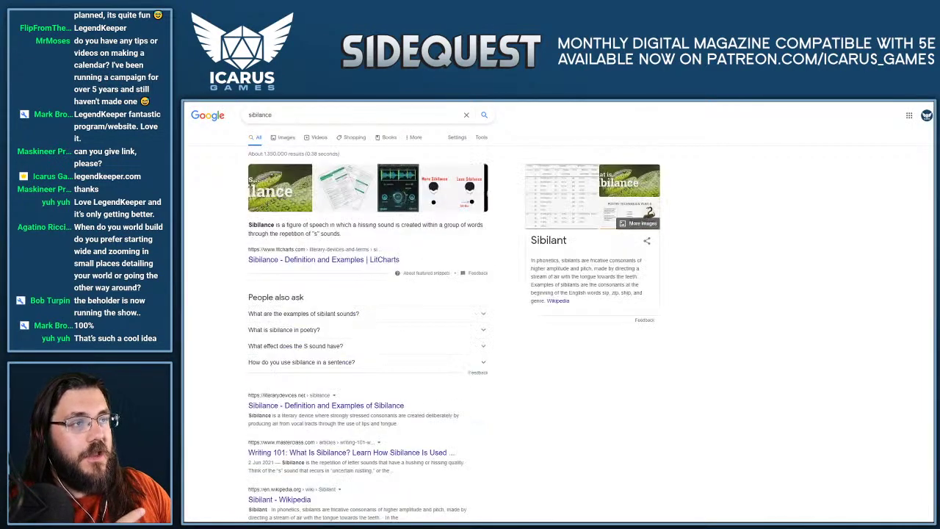
{"action": "key", "text": "ctrl+Tab"}
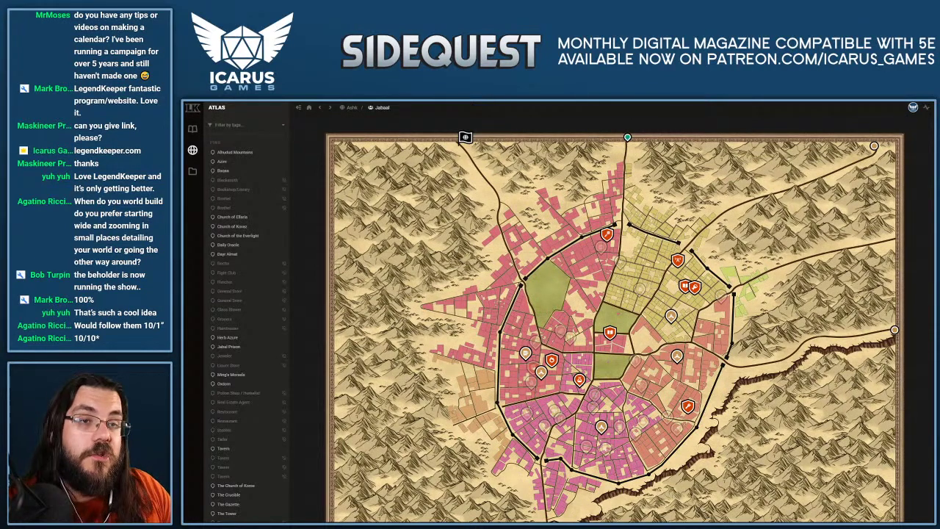
{"action": "key", "text": "alt+Tab"}
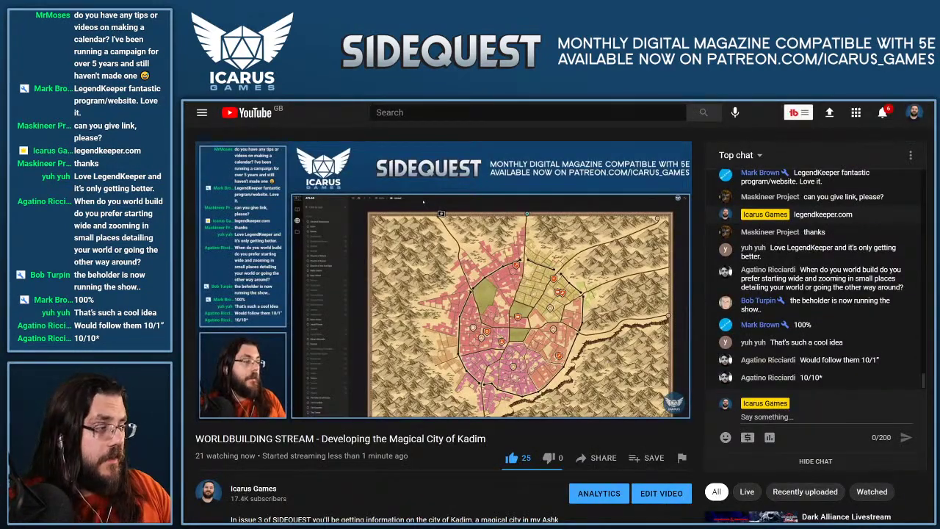
{"action": "key", "text": "alt+Tab"}
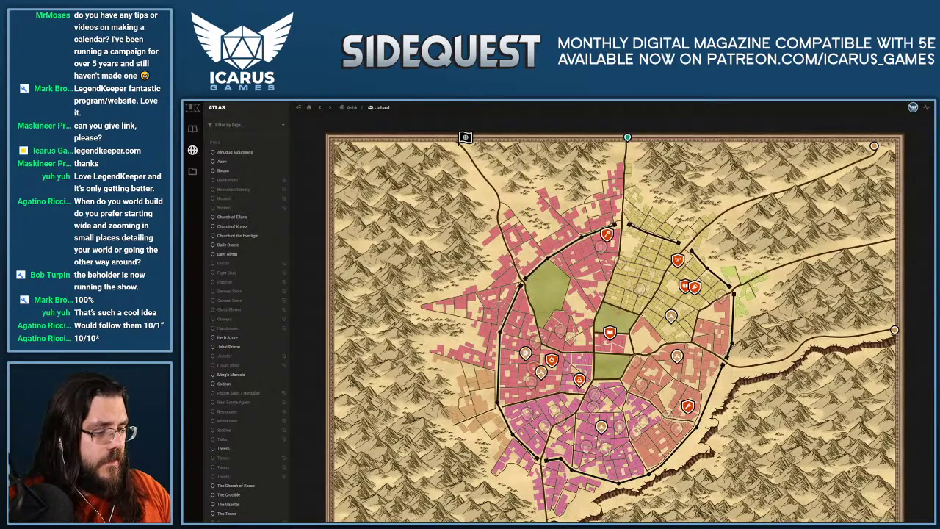